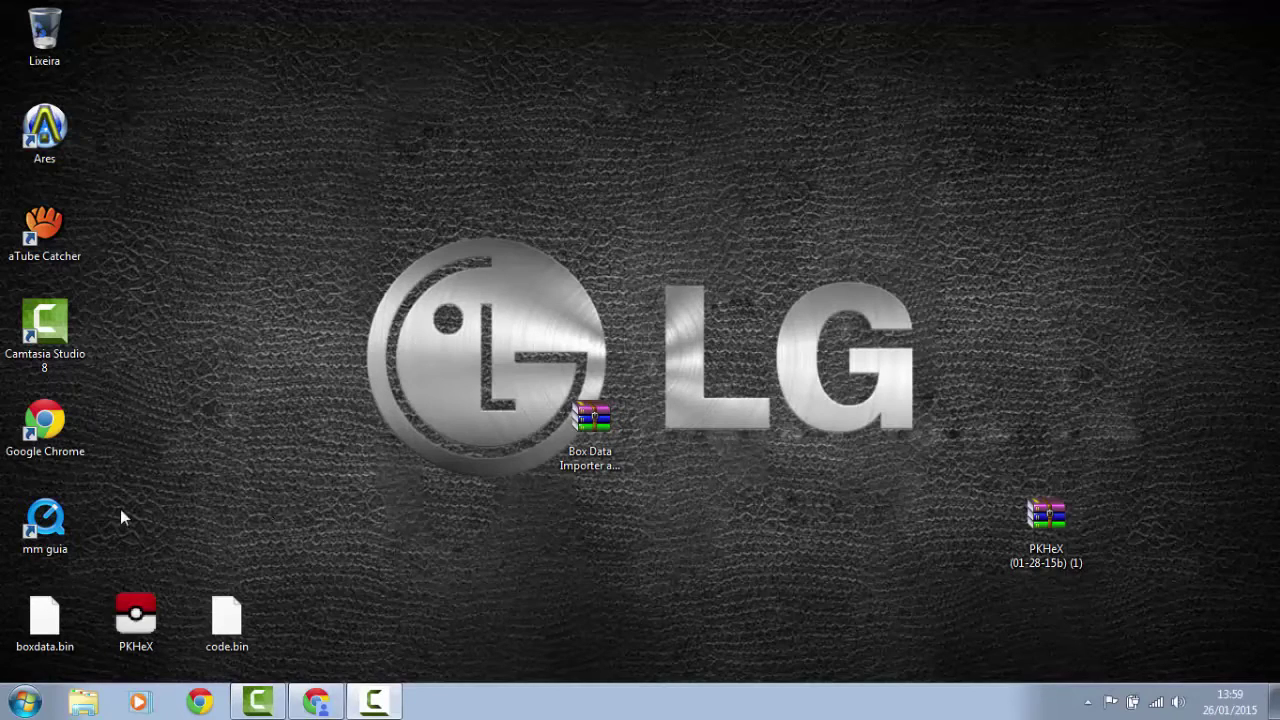
left_click_drag(93, 555, 170, 645)
left_click(192, 417)
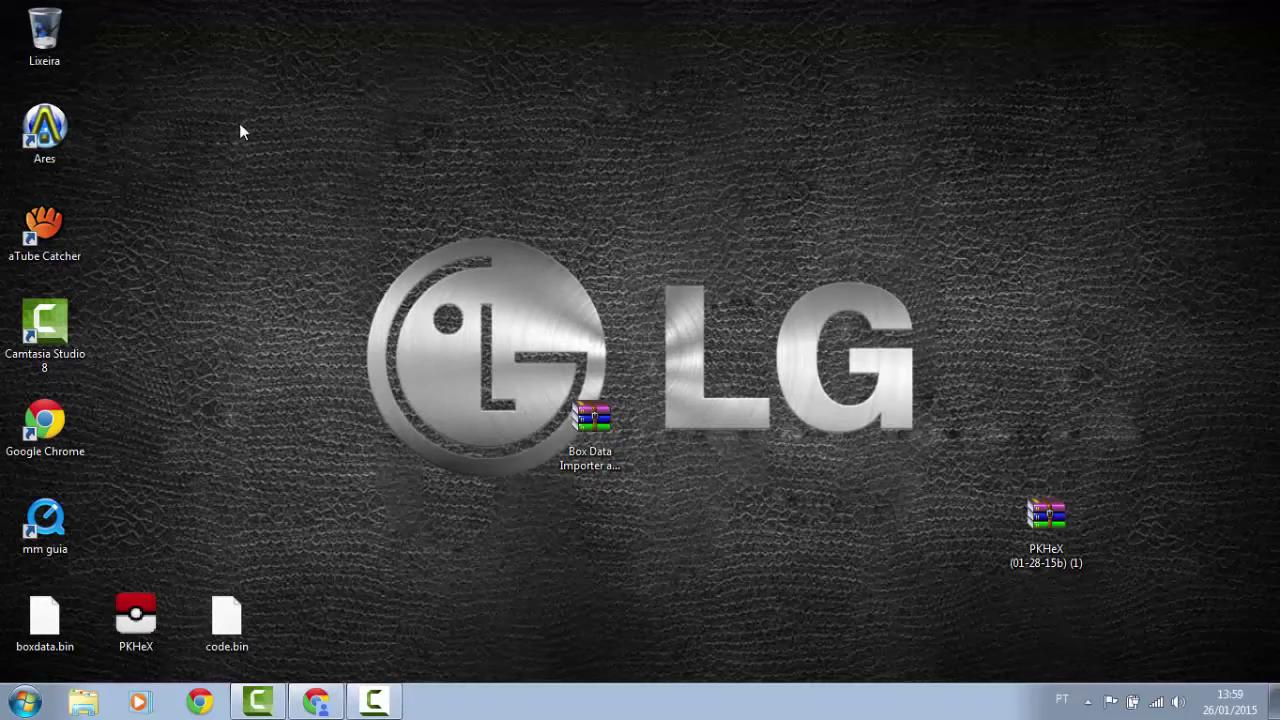
left_click_drag(314, 161, 390, 325)
double_click(56, 600)
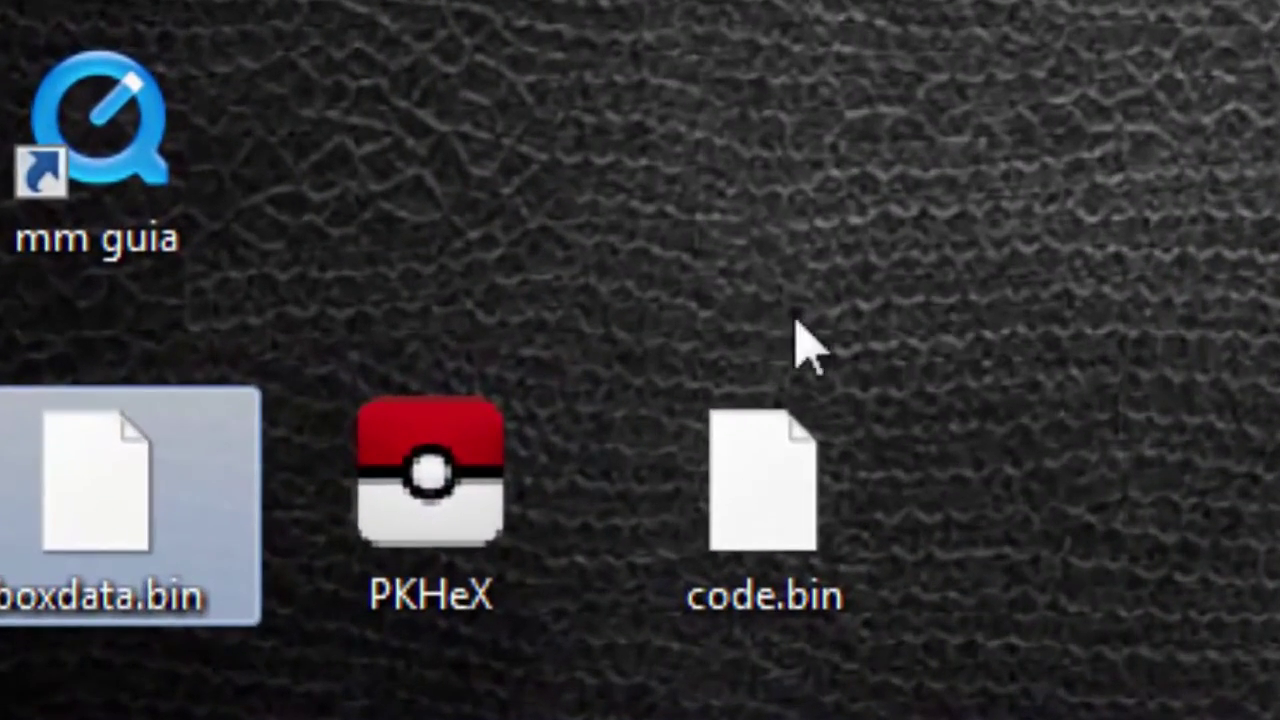
left_click_drag(960, 445, 142, 594)
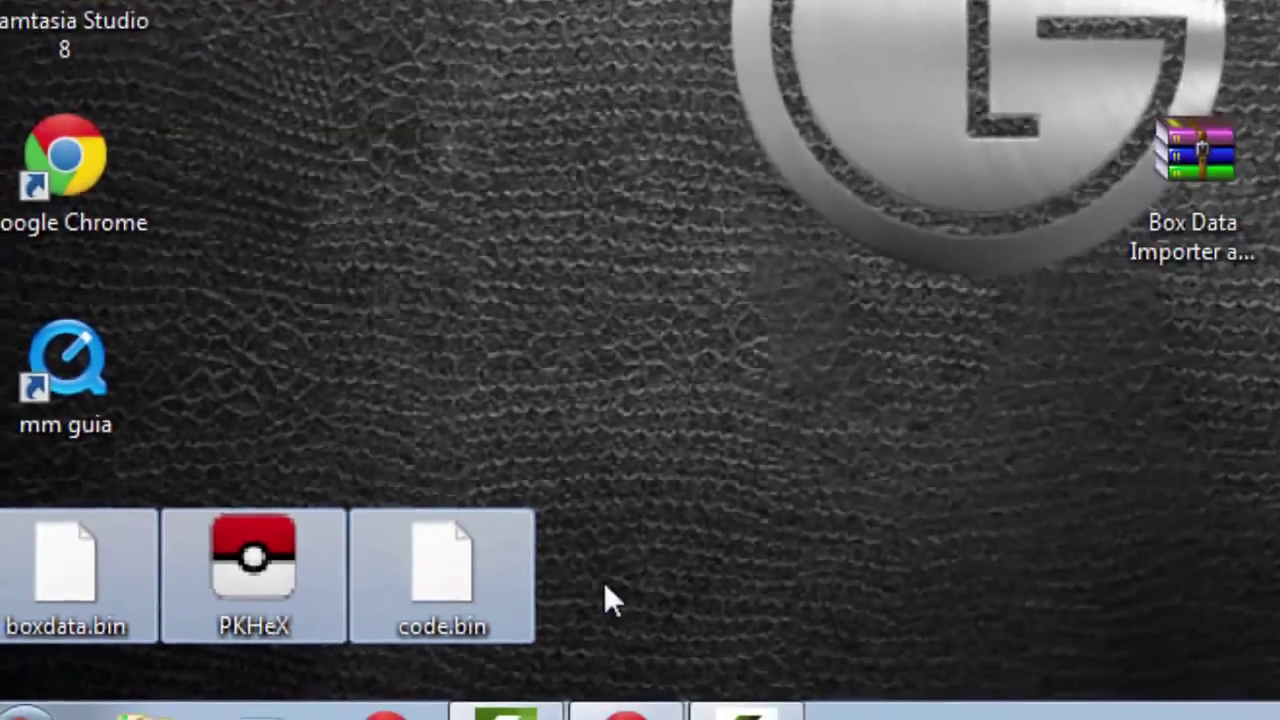
left_click(1048, 519)
left_click_drag(293, 622, 57, 655)
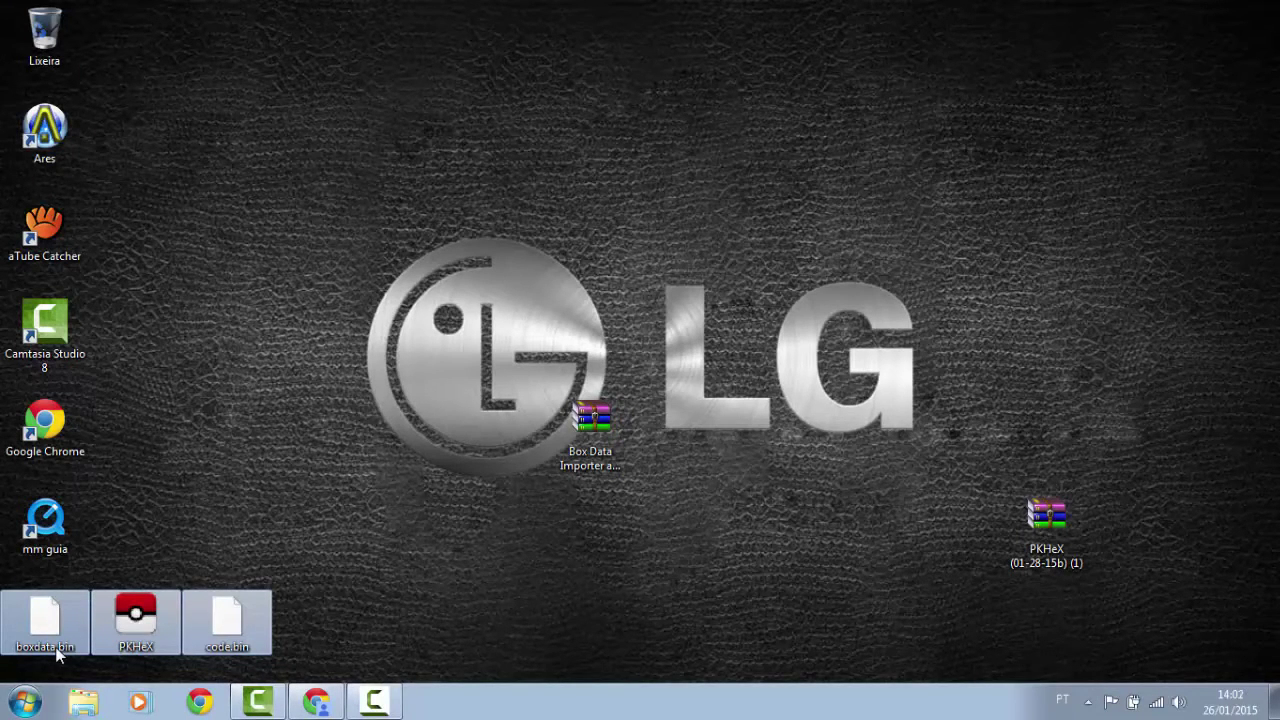
left_click(363, 608)
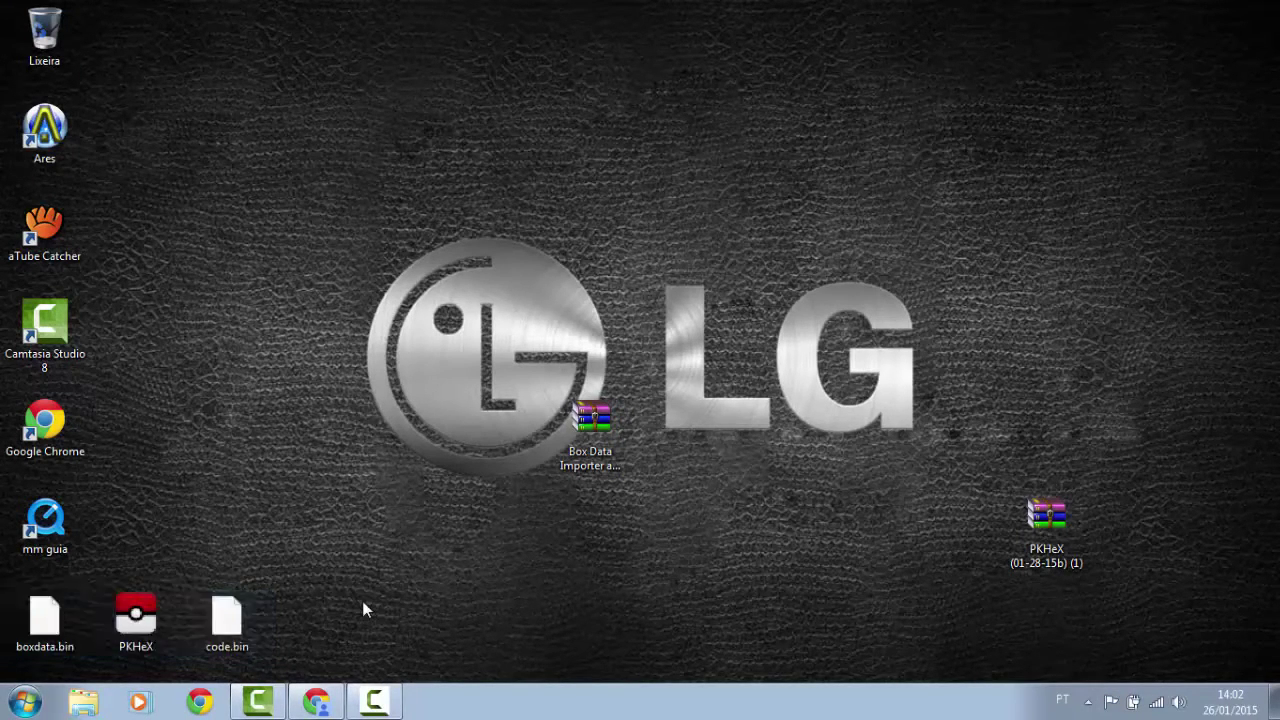
left_click_drag(532, 337, 1091, 562)
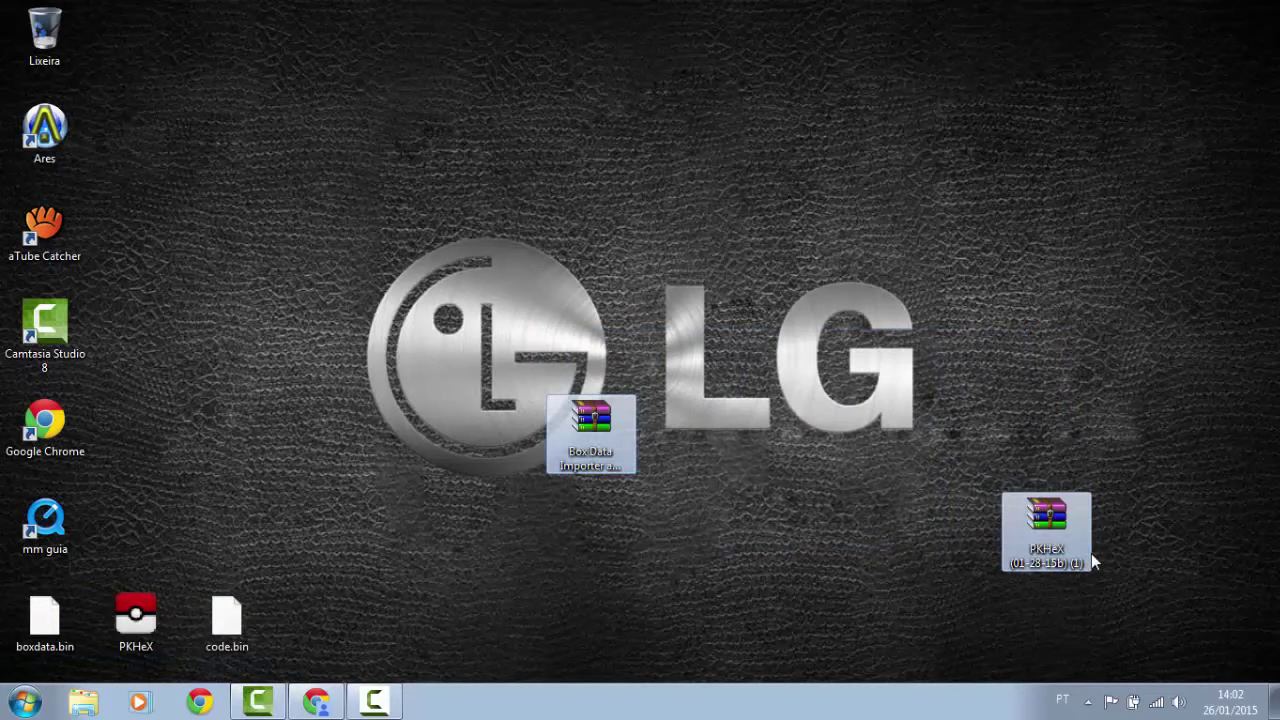
left_click(693, 411)
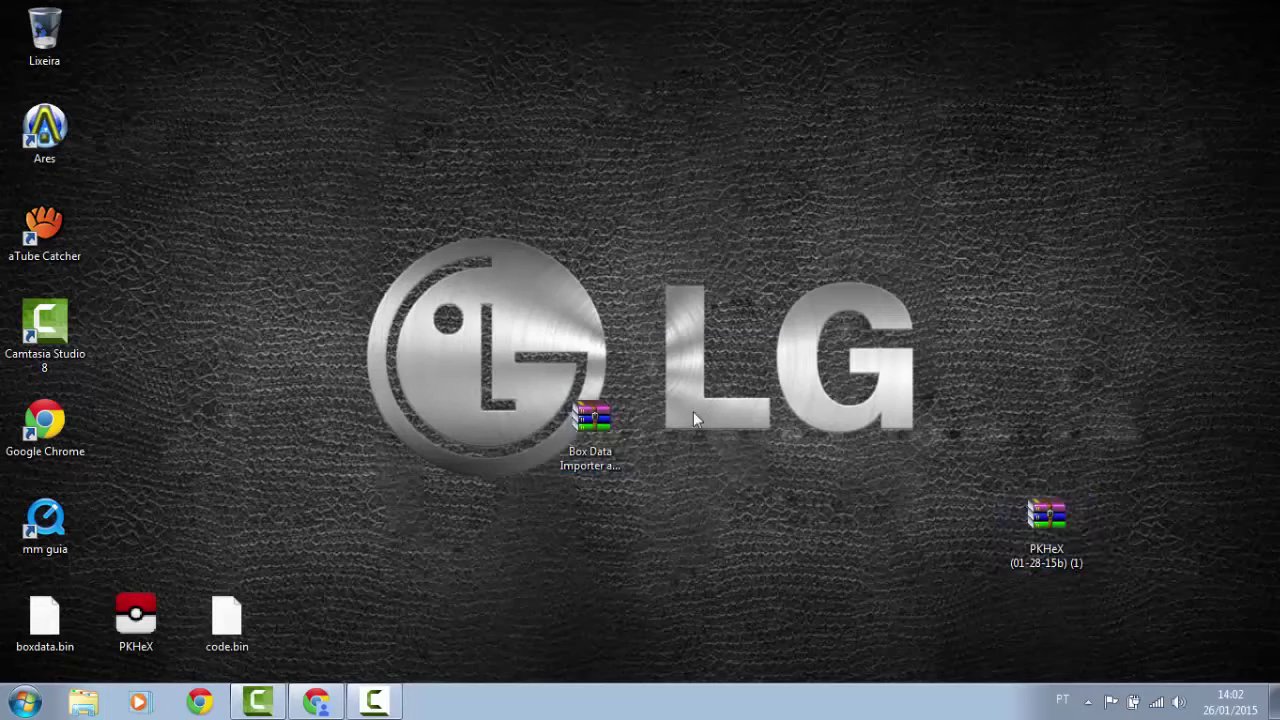
right_click(575, 438)
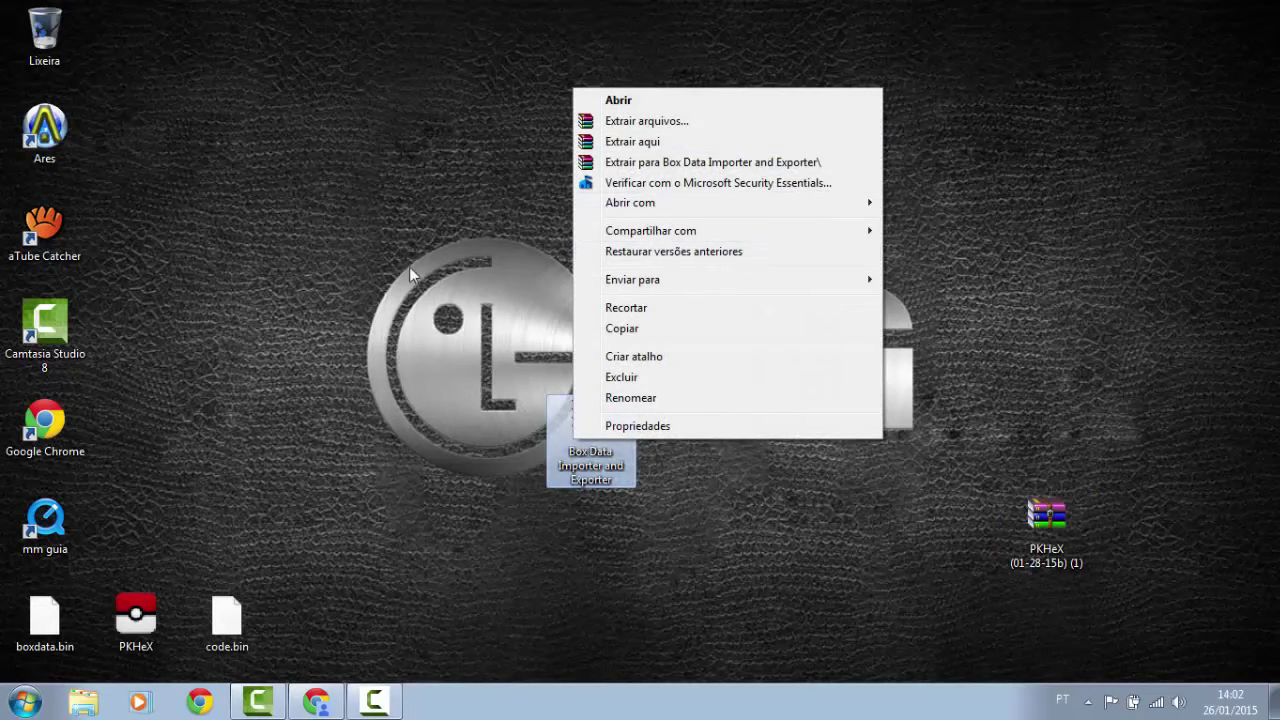
left_click(356, 604)
left_click_drag(354, 600, 5, 645)
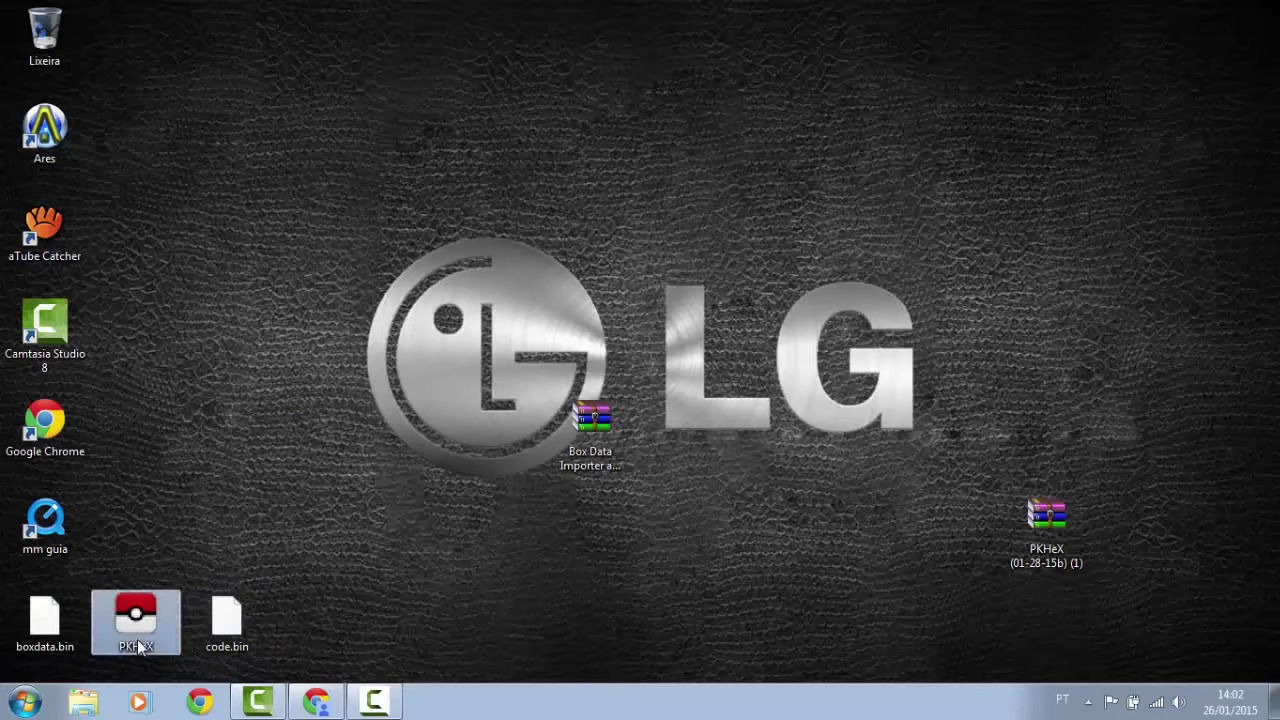
Launch PKHeX from the desktop and allow the unverified program to run
double_click(137, 620)
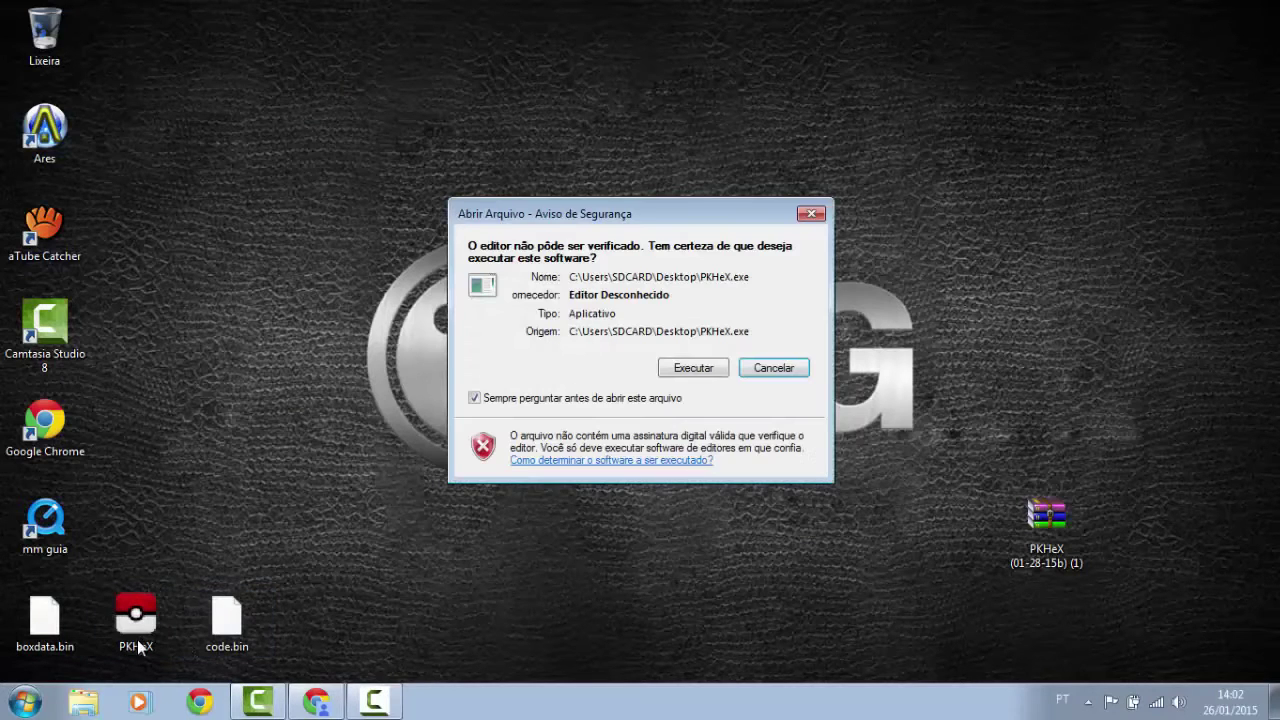
left_click(697, 372)
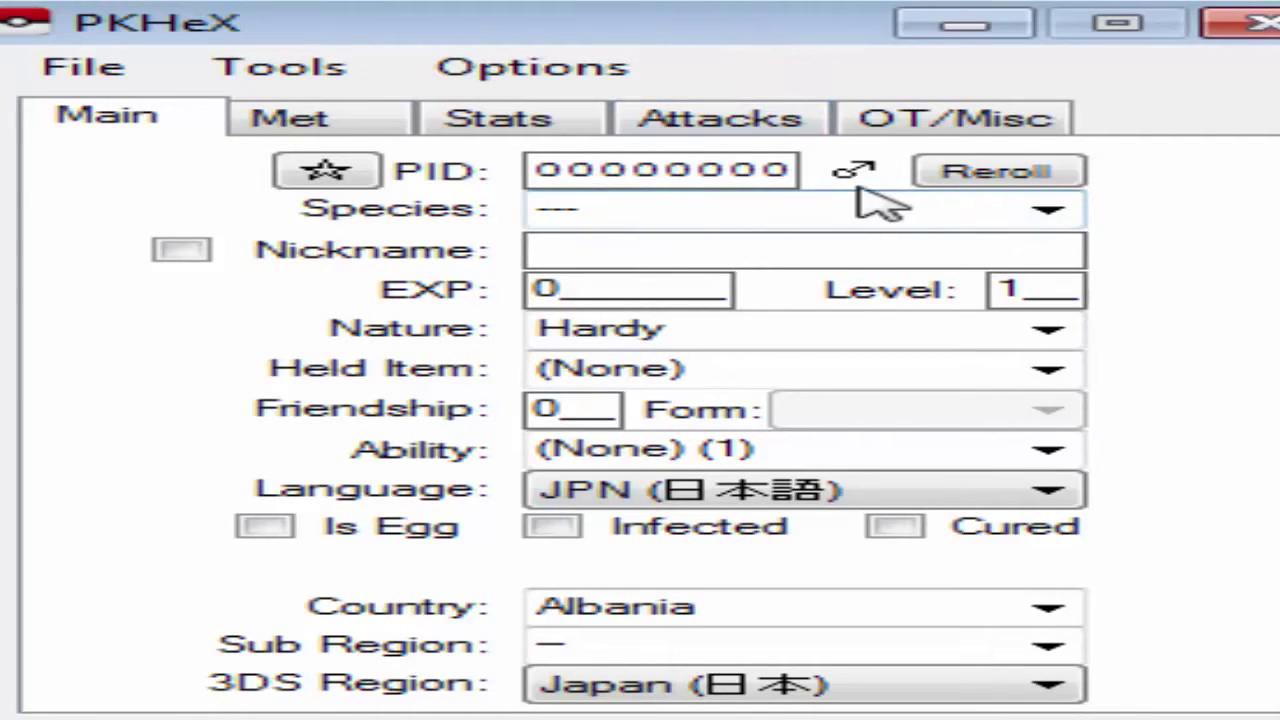
Set the Pokémon's species to Arceus
left_click(1048, 210)
scroll(882, 378, "down", 20)
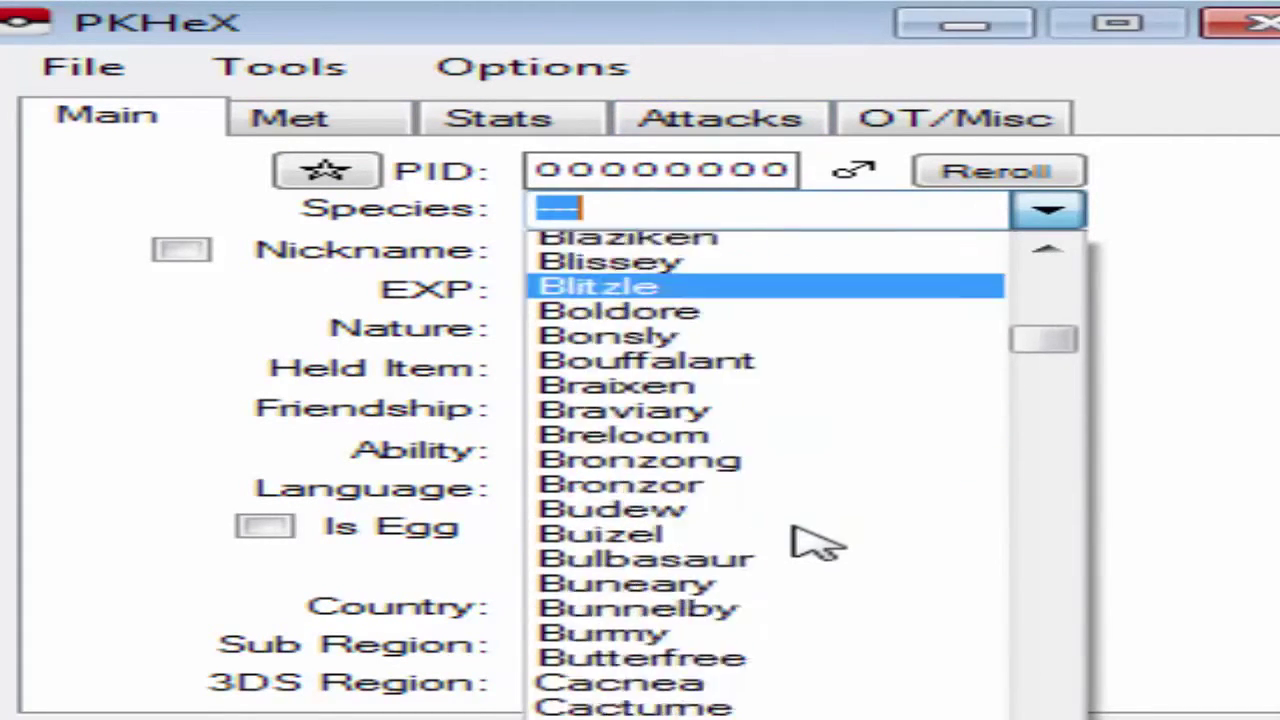
left_click(729, 367)
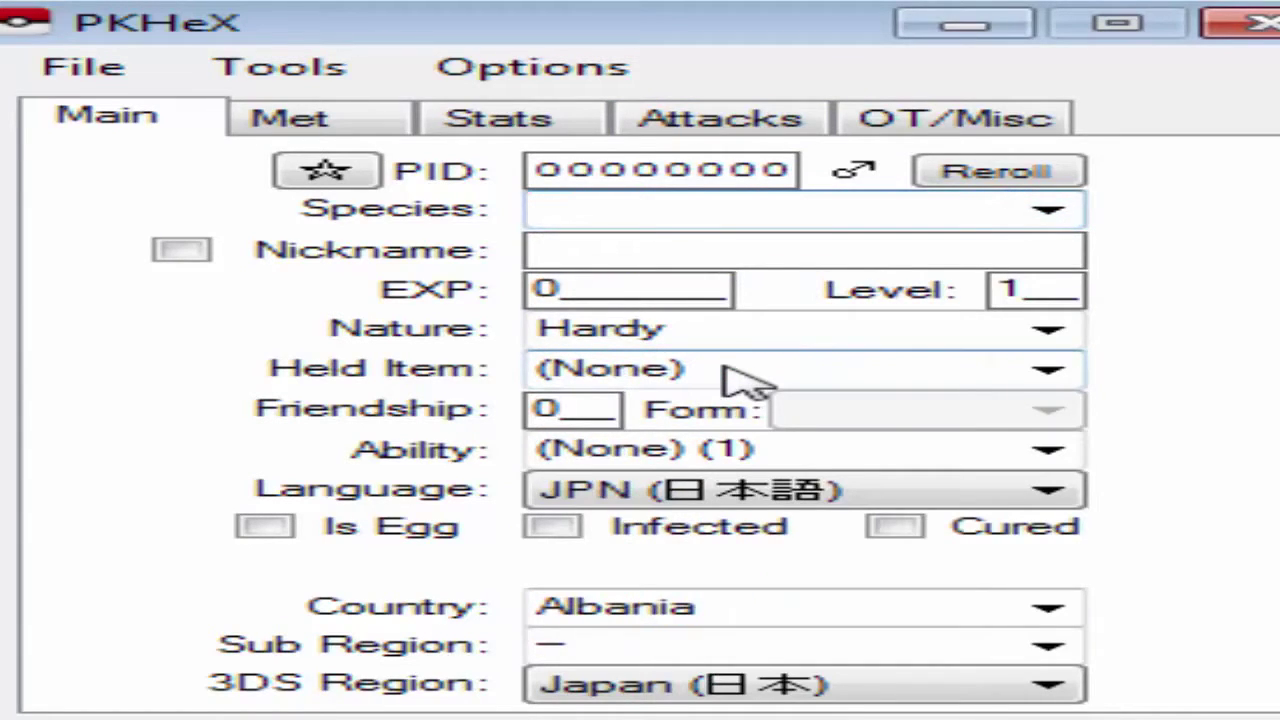
type("aR")
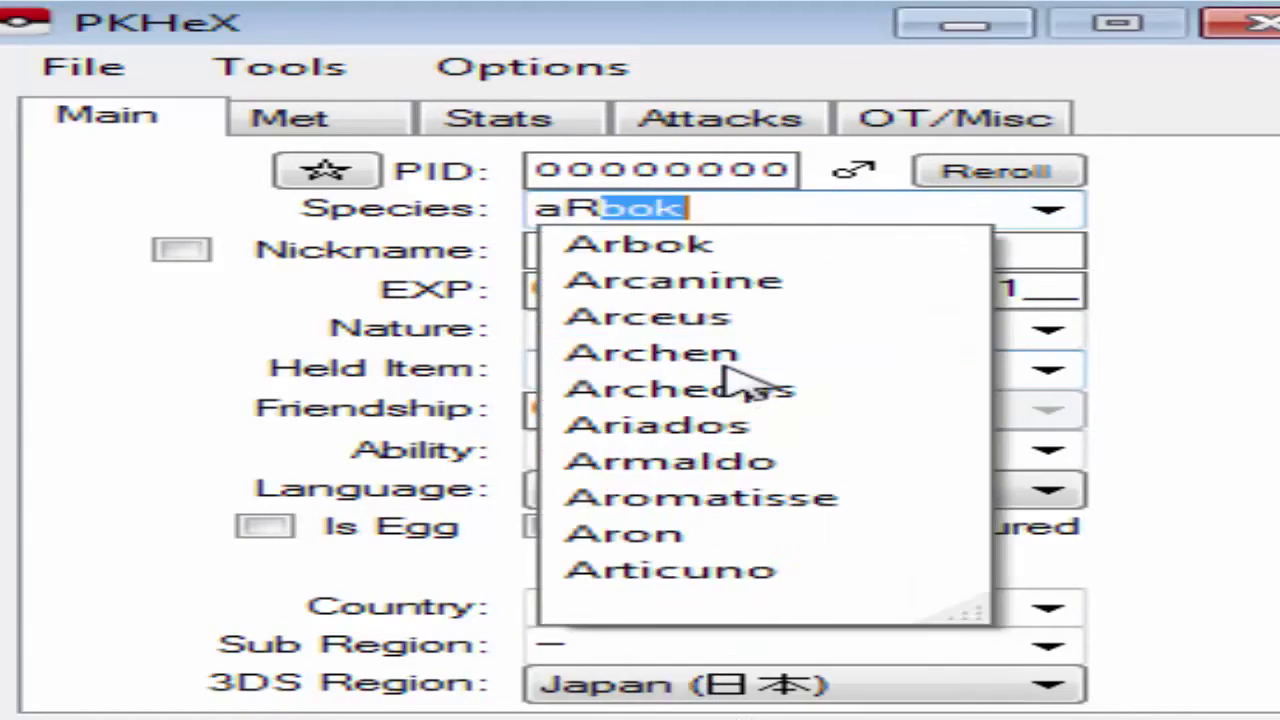
key("BackSpace")
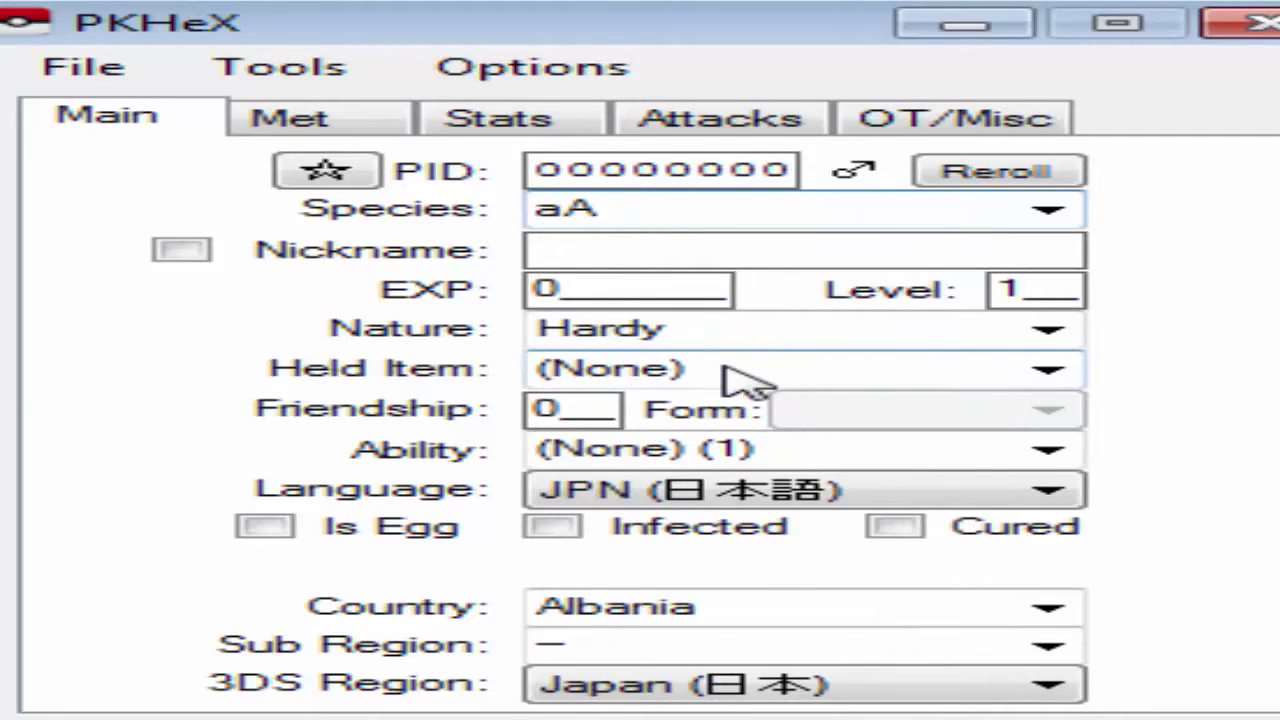
key("BackSpace")
key("BackSpace")
type("A")
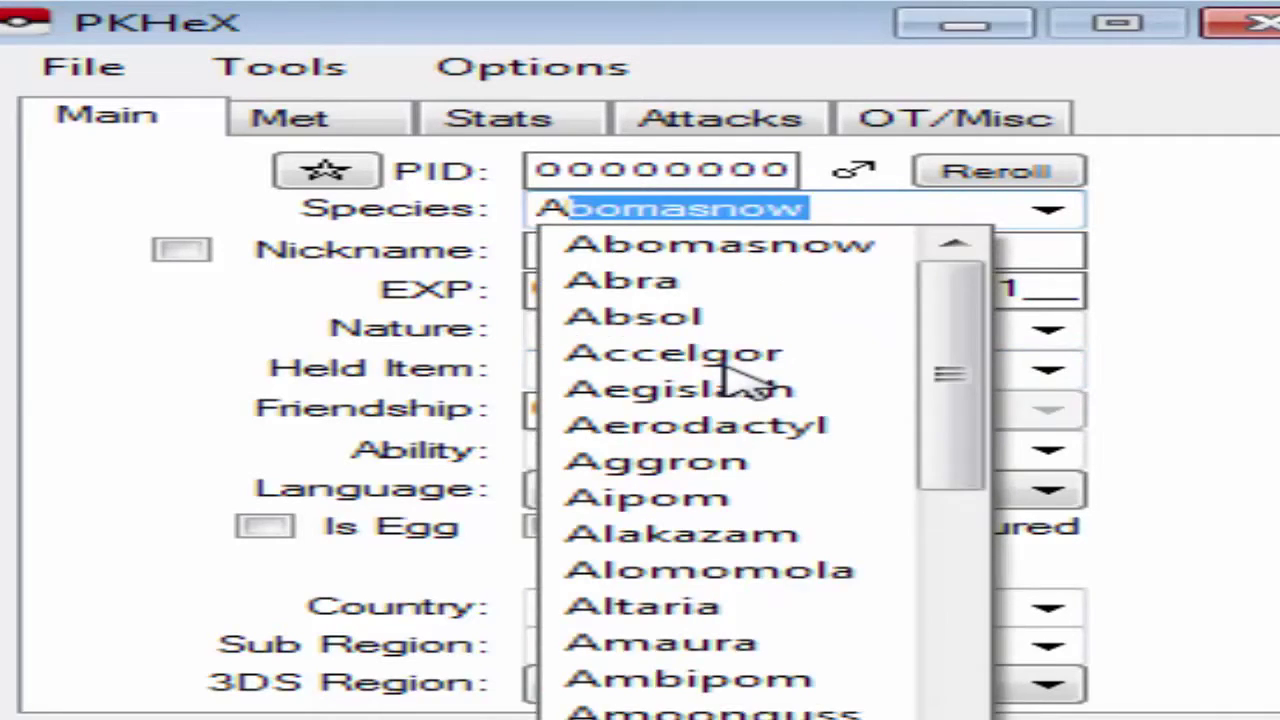
type("rcanine")
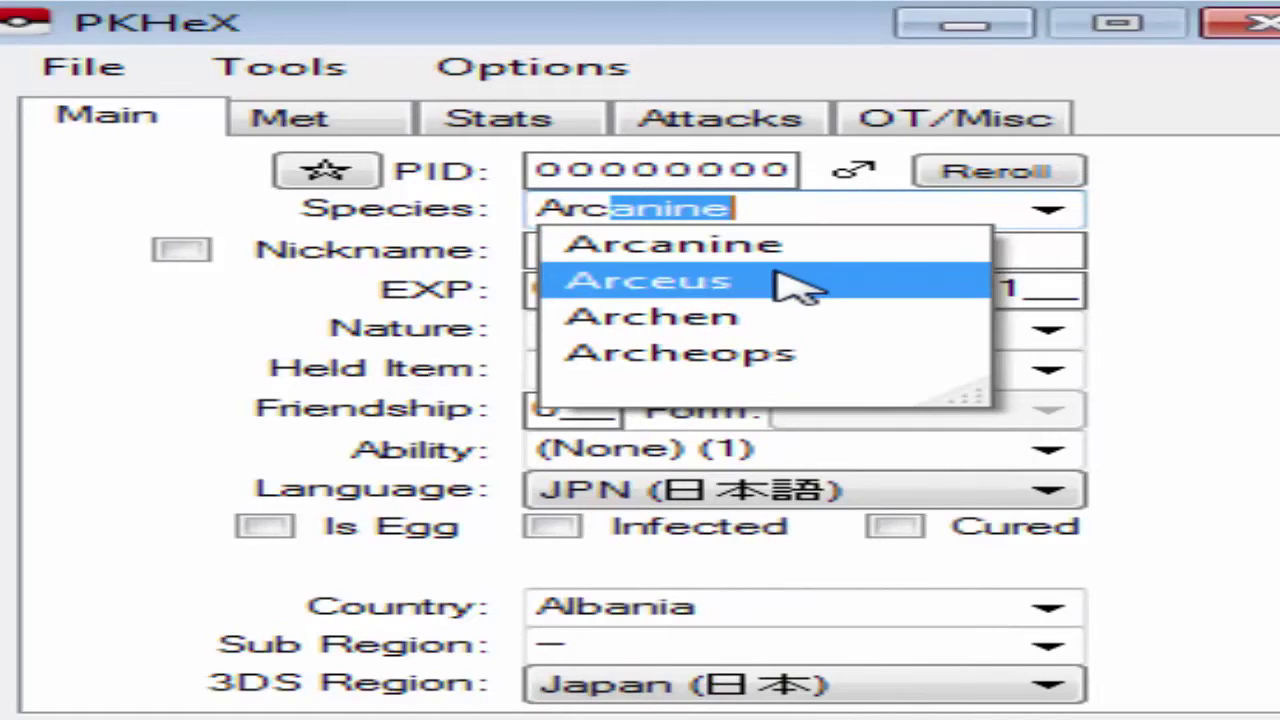
left_click(795, 288)
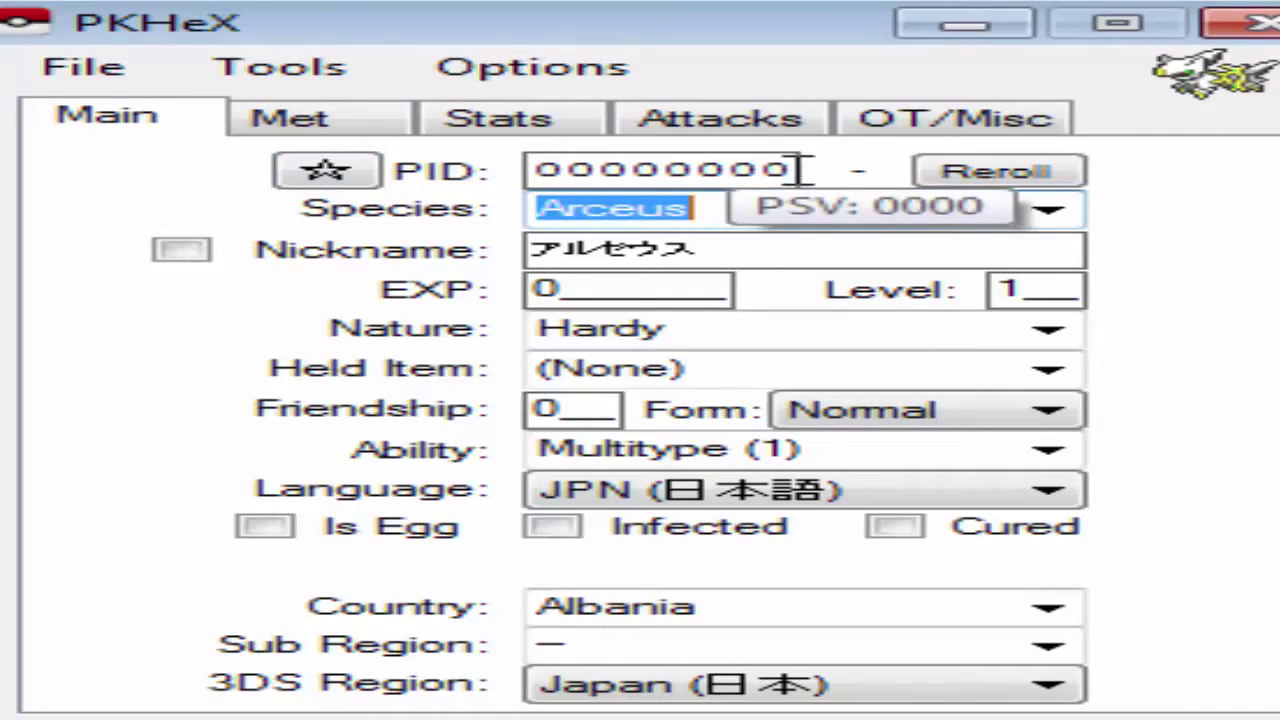
Reroll the PID of the Arceus and make it shiny
left_click(328, 176)
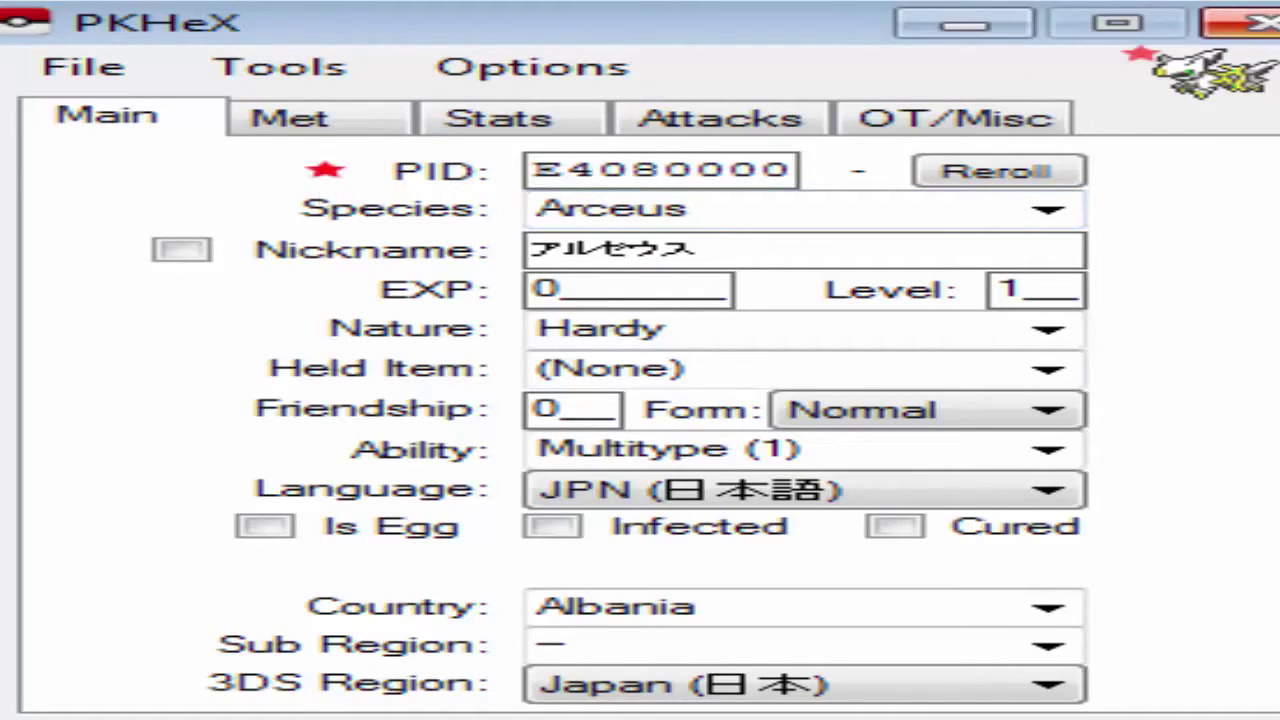
mouse_move(586, 155)
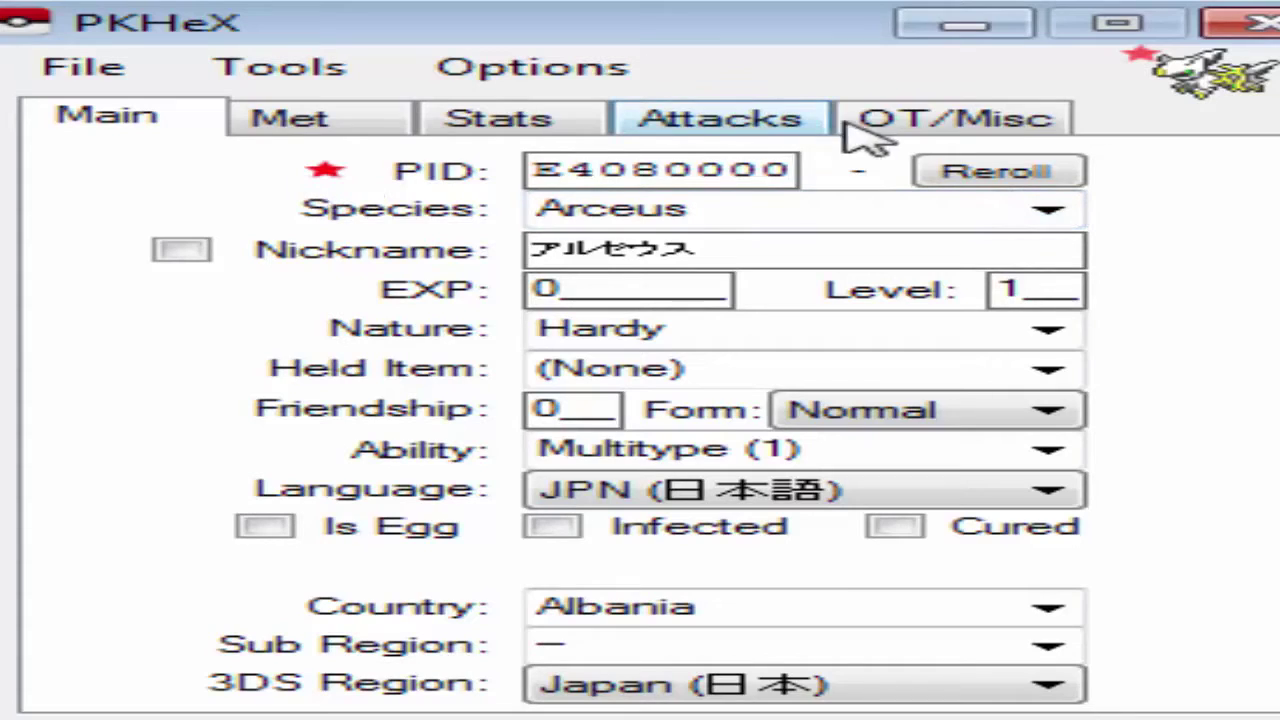
left_click(1000, 180)
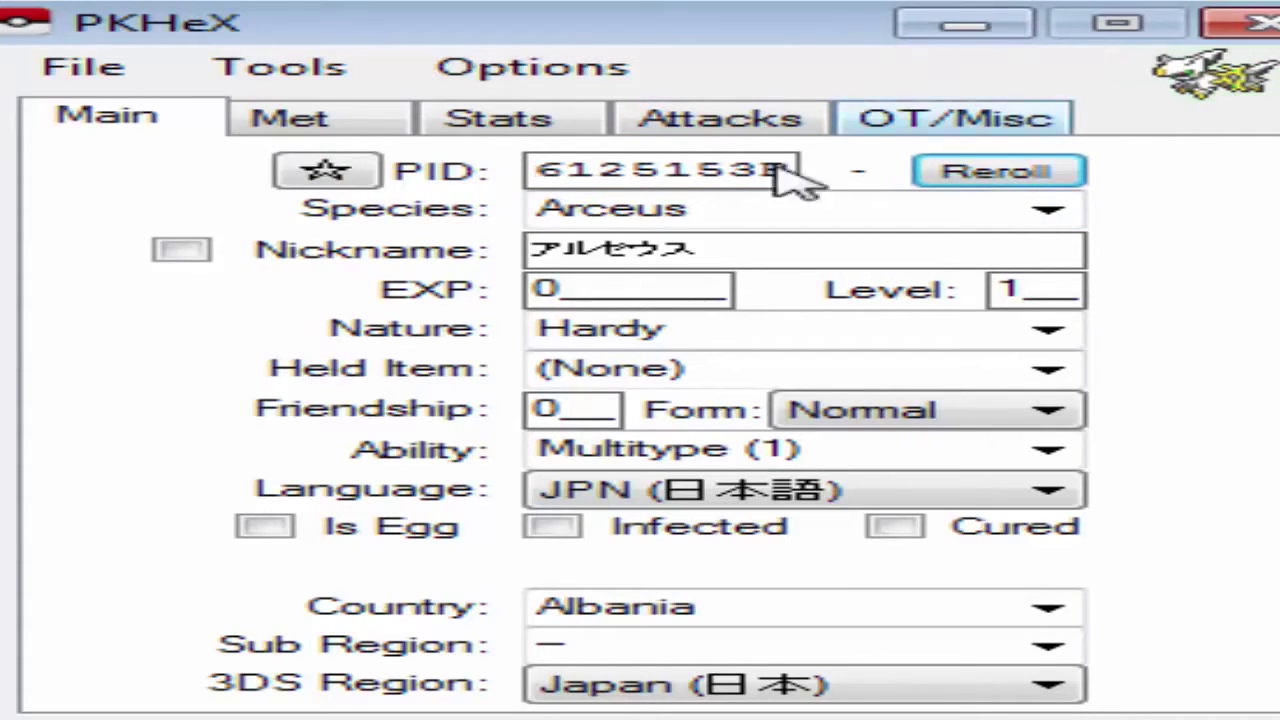
left_click(325, 175)
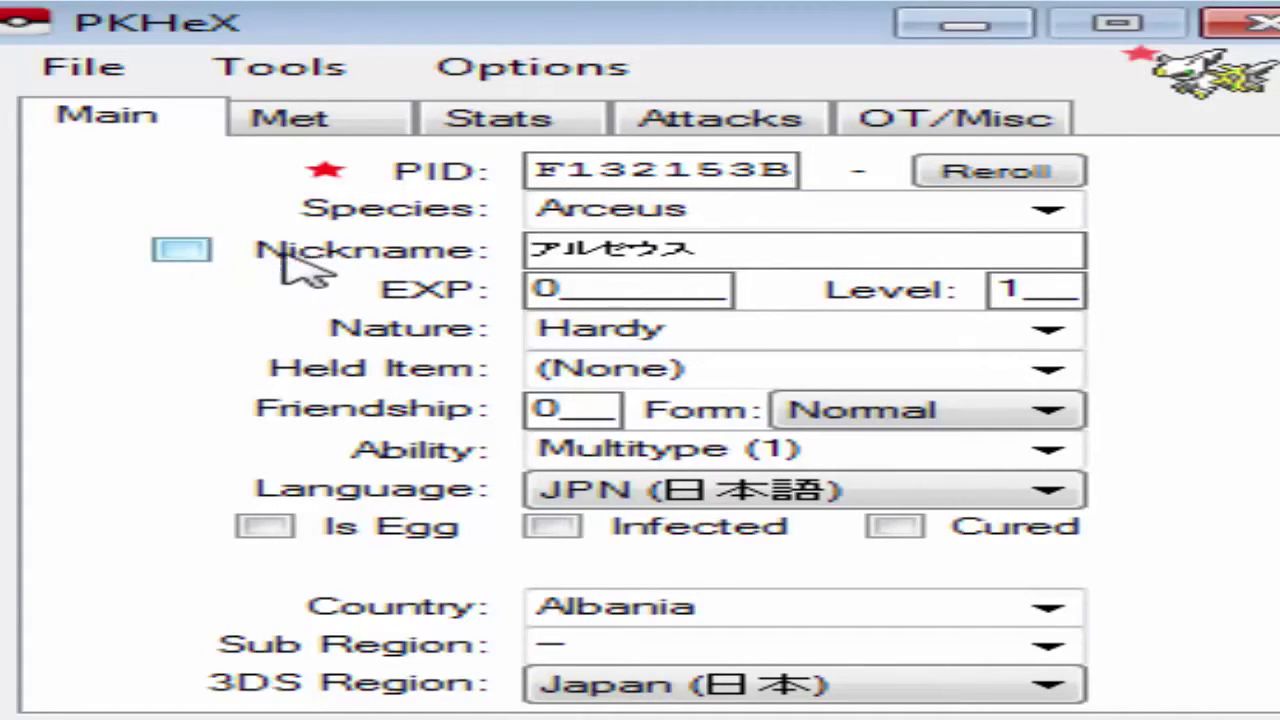
Enable a custom nickname for the Arceus and replace the Japanese name with DEUS
left_click(185, 250)
left_click(889, 249)
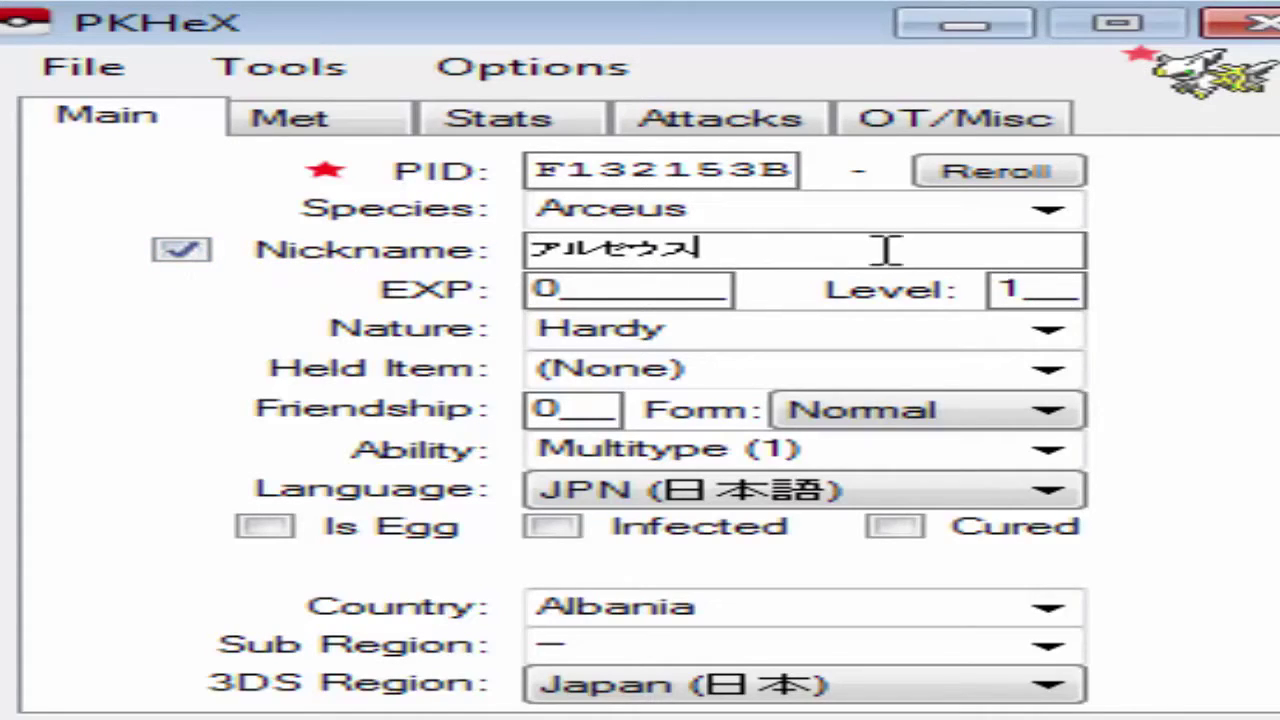
key("BackSpace")
key("BackSpace")
key("BackSpace")
key("BackSpace")
key("BackSpace")
type("DEUS")
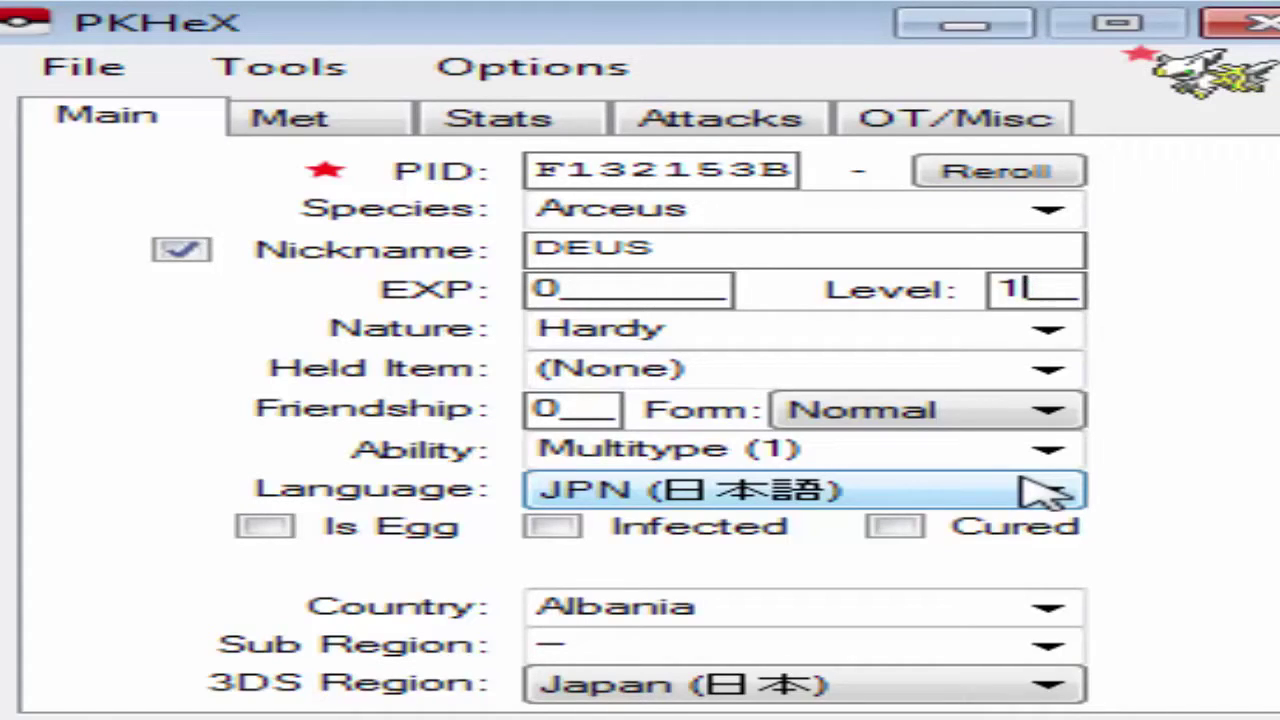
Set the Arceus's level to 100 and its nature to Timid
type("00")
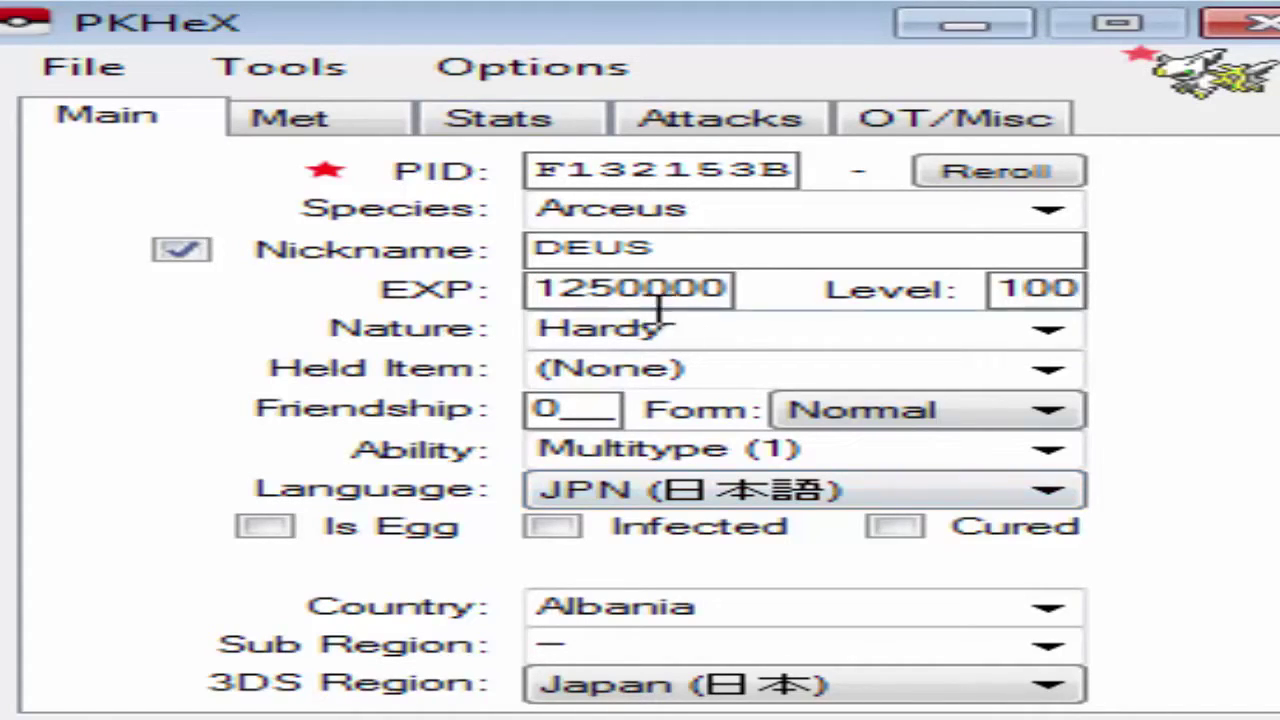
left_click(1062, 333)
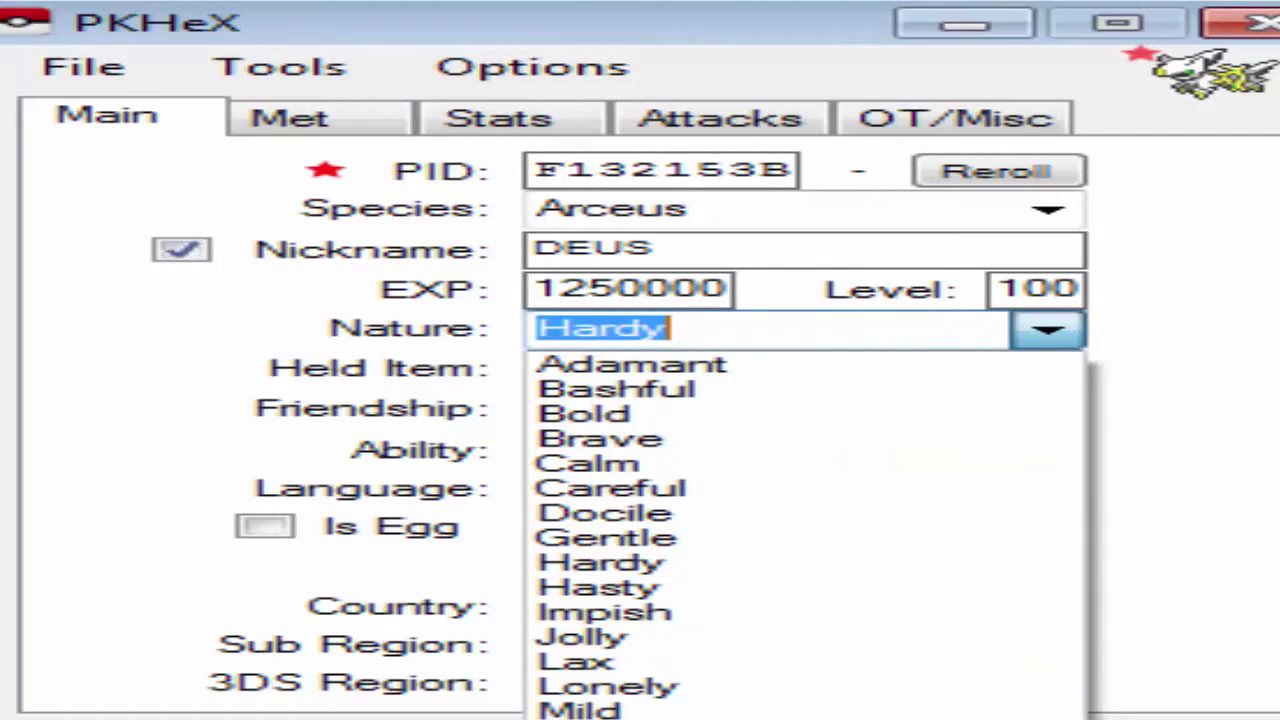
key("t")
key("Return")
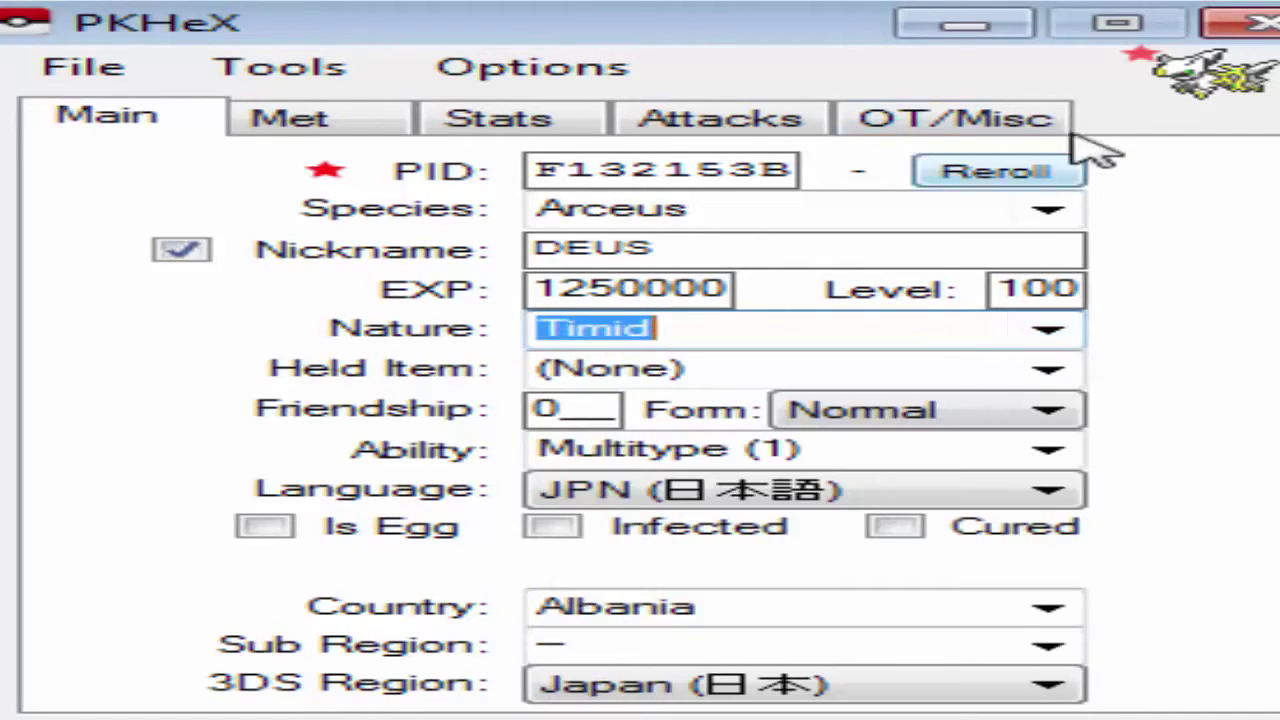
Browse the available held items and give the Arceus an Ability Capsule
left_click(1048, 372)
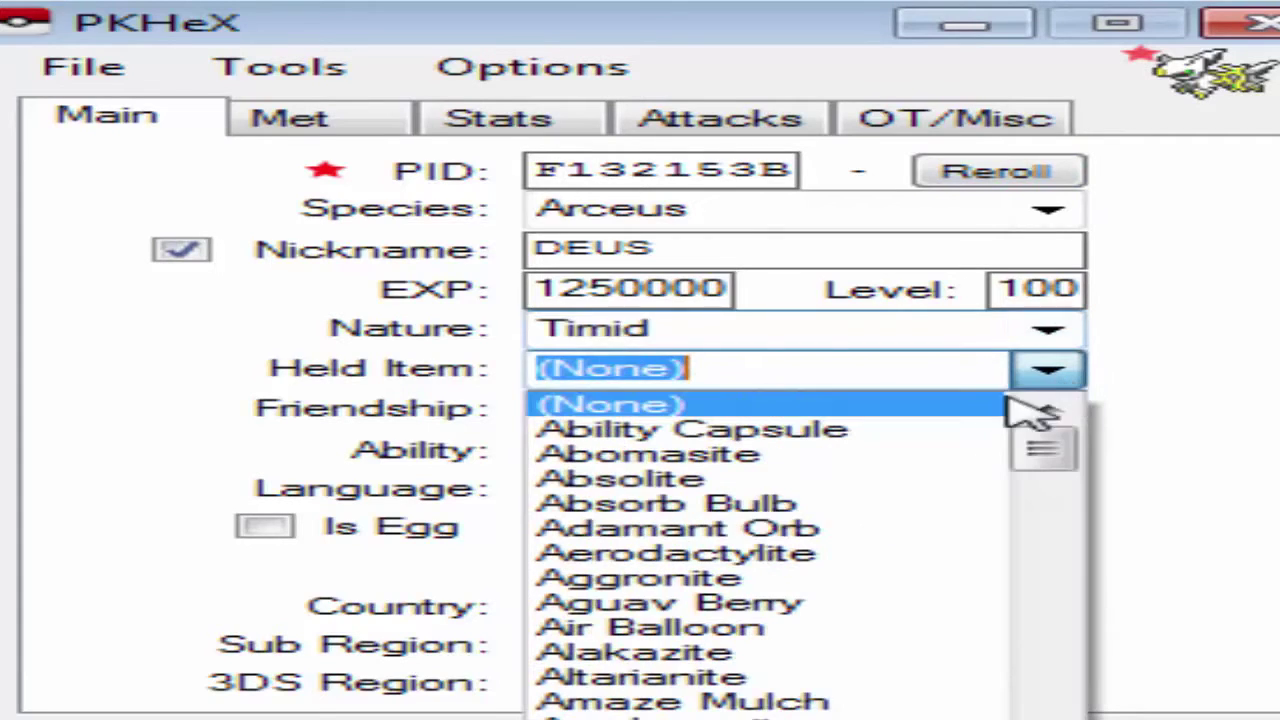
scroll(790, 615, "down", 12)
scroll(795, 620, "down", 20)
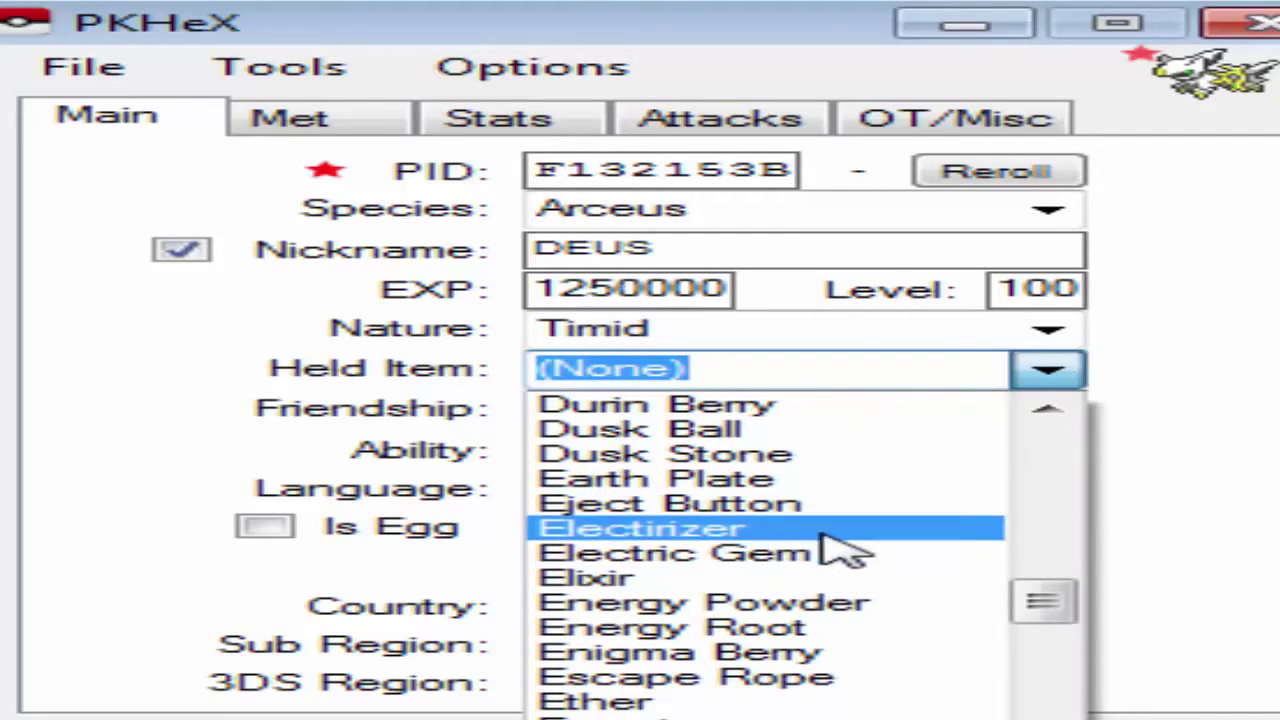
scroll(835, 545, "up", 20)
scroll(843, 543, "up", 15)
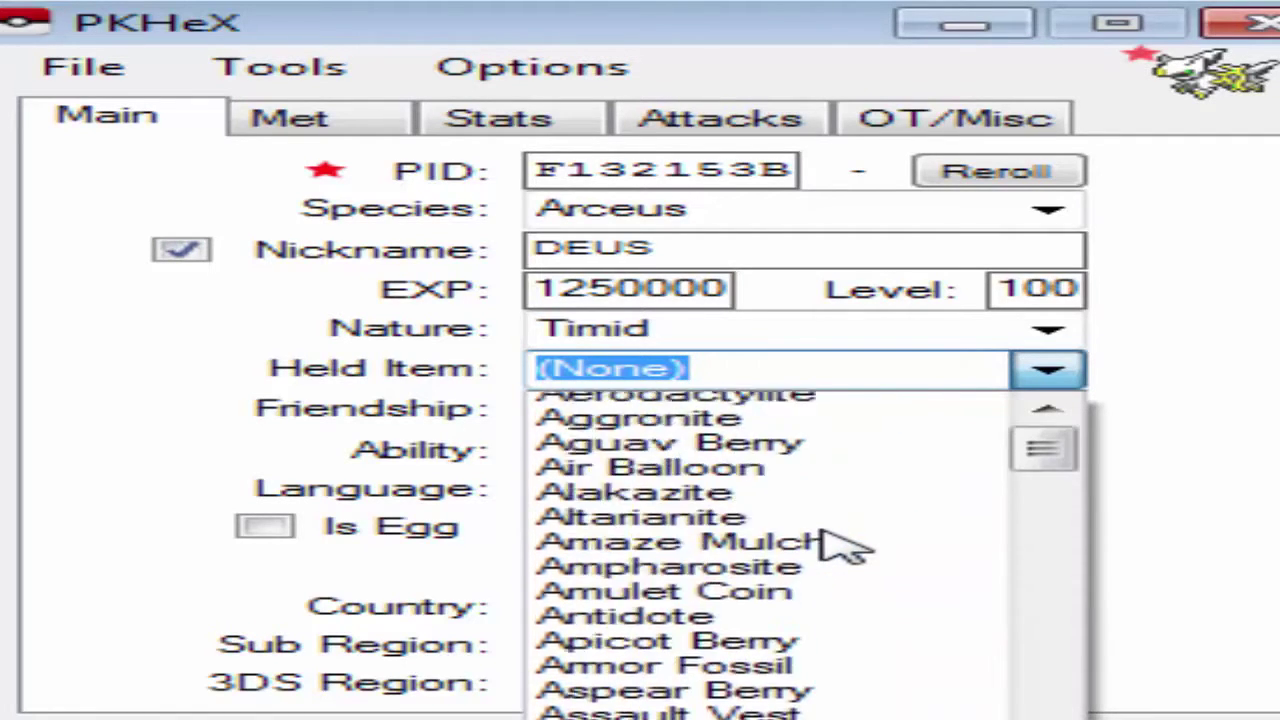
left_click(1027, 380)
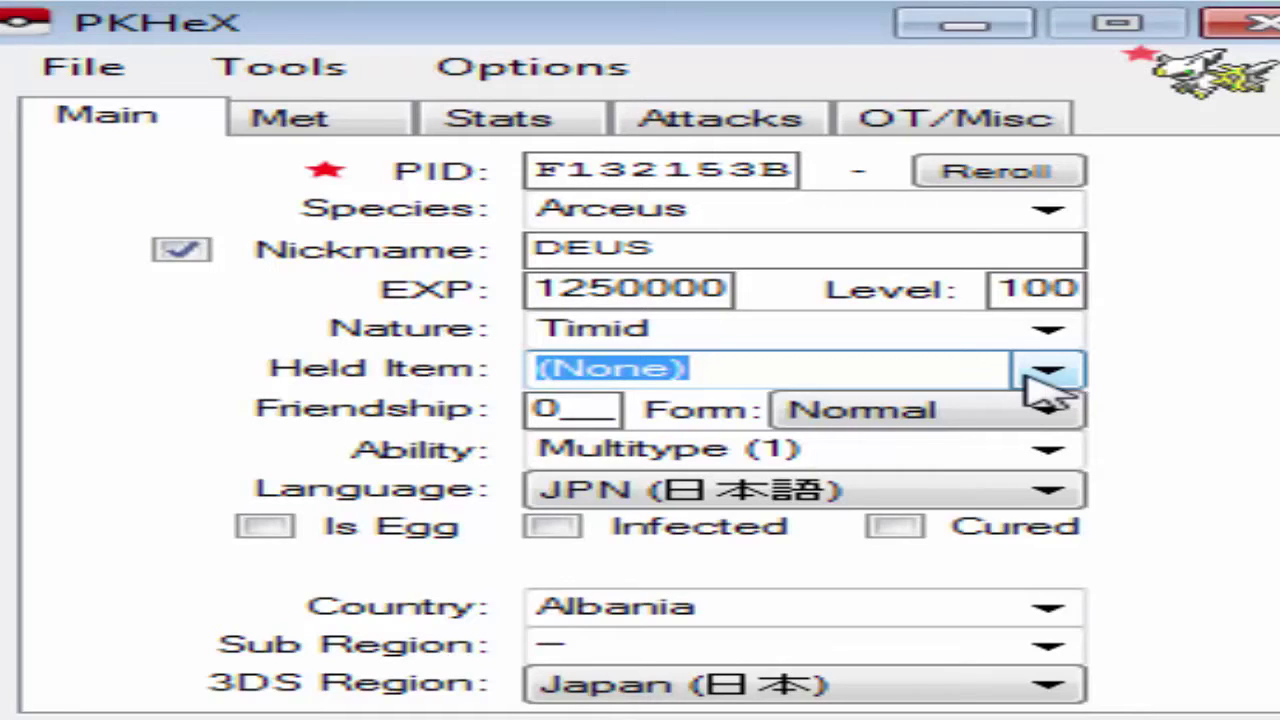
left_click(1027, 377)
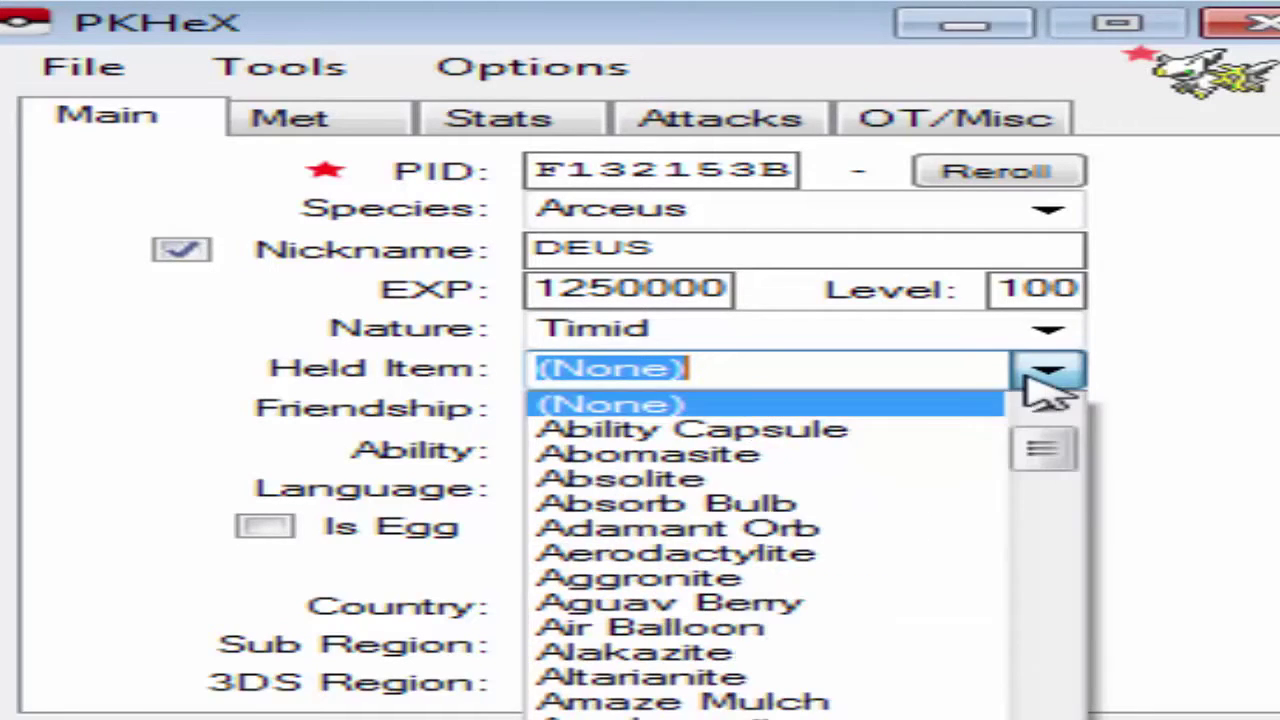
left_click(778, 432)
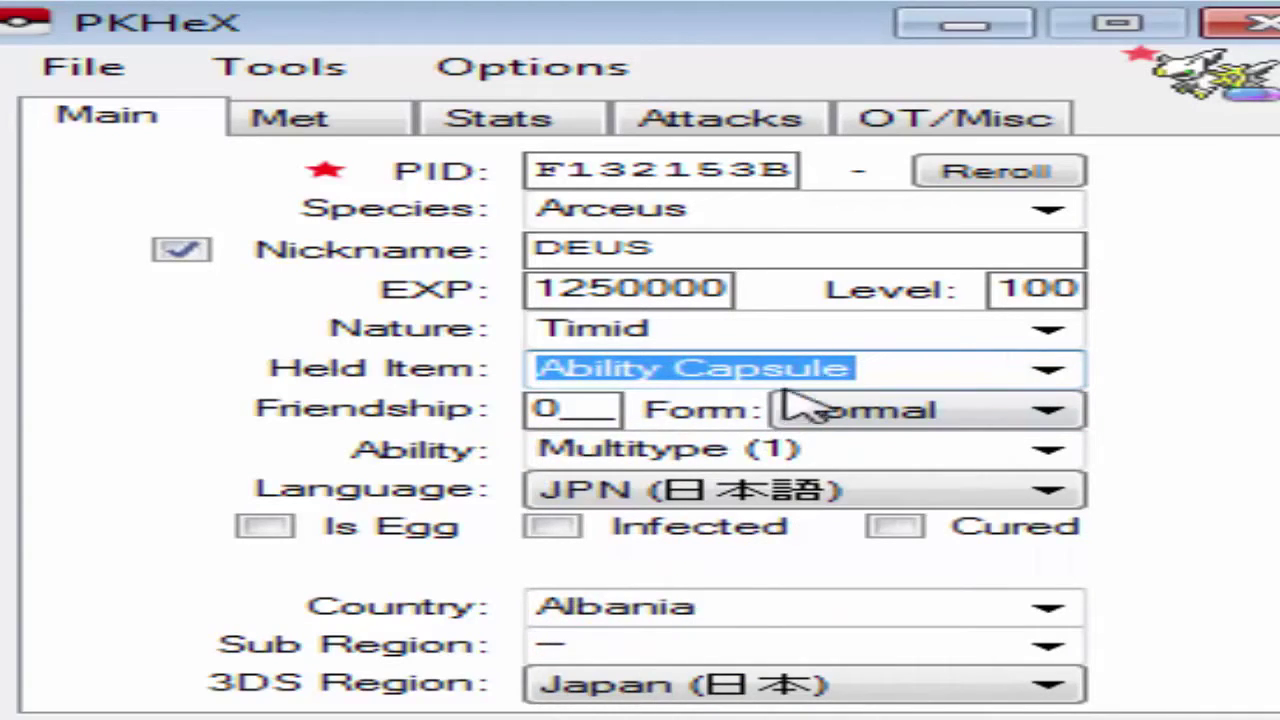
Set the Arceus's friendship to 255
left_click(562, 408)
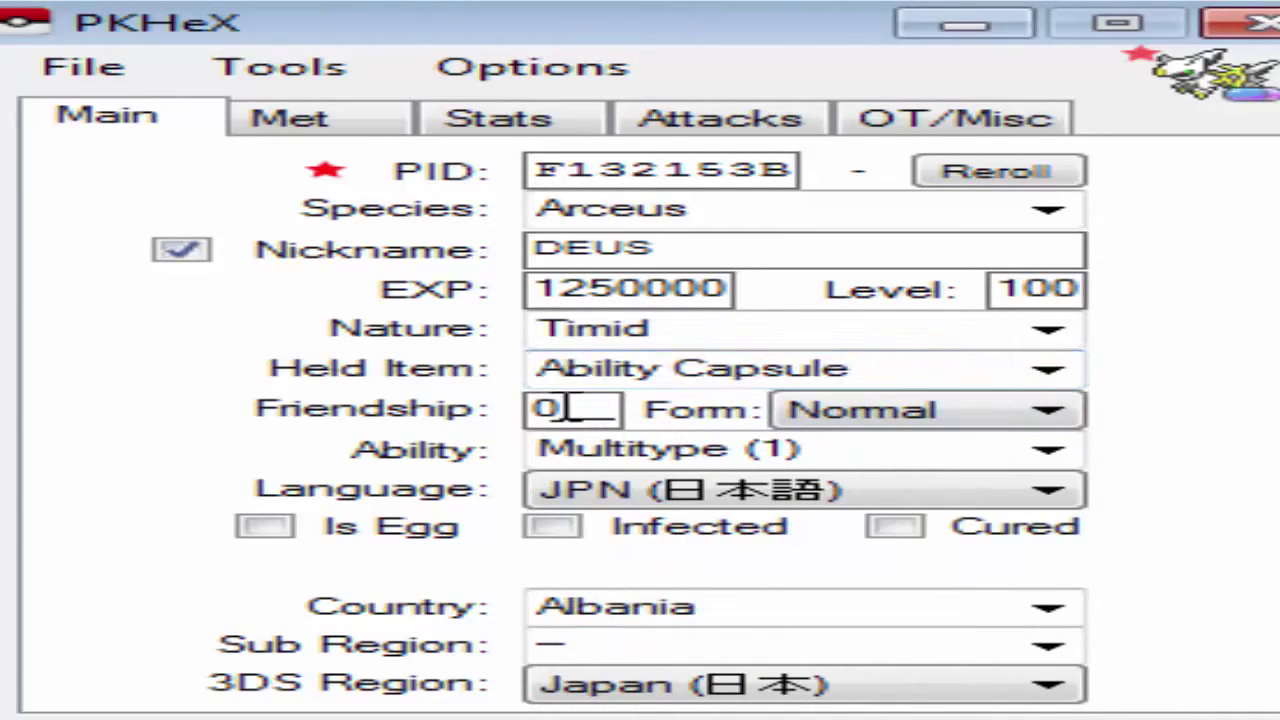
key("BackSpace")
type("255")
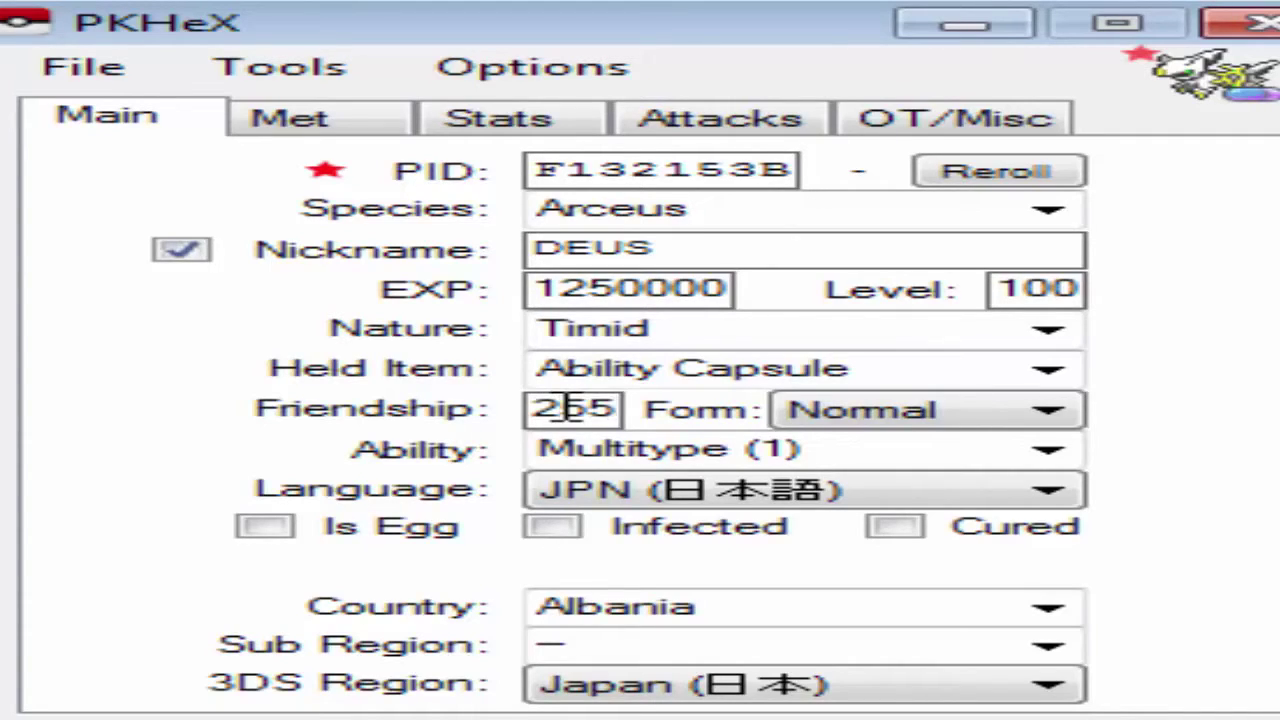
Clear and re-enter 255 as the Arceus's friendship value, and change its form to Dark
key("BackSpace")
key("BackSpace")
key("BackSpace")
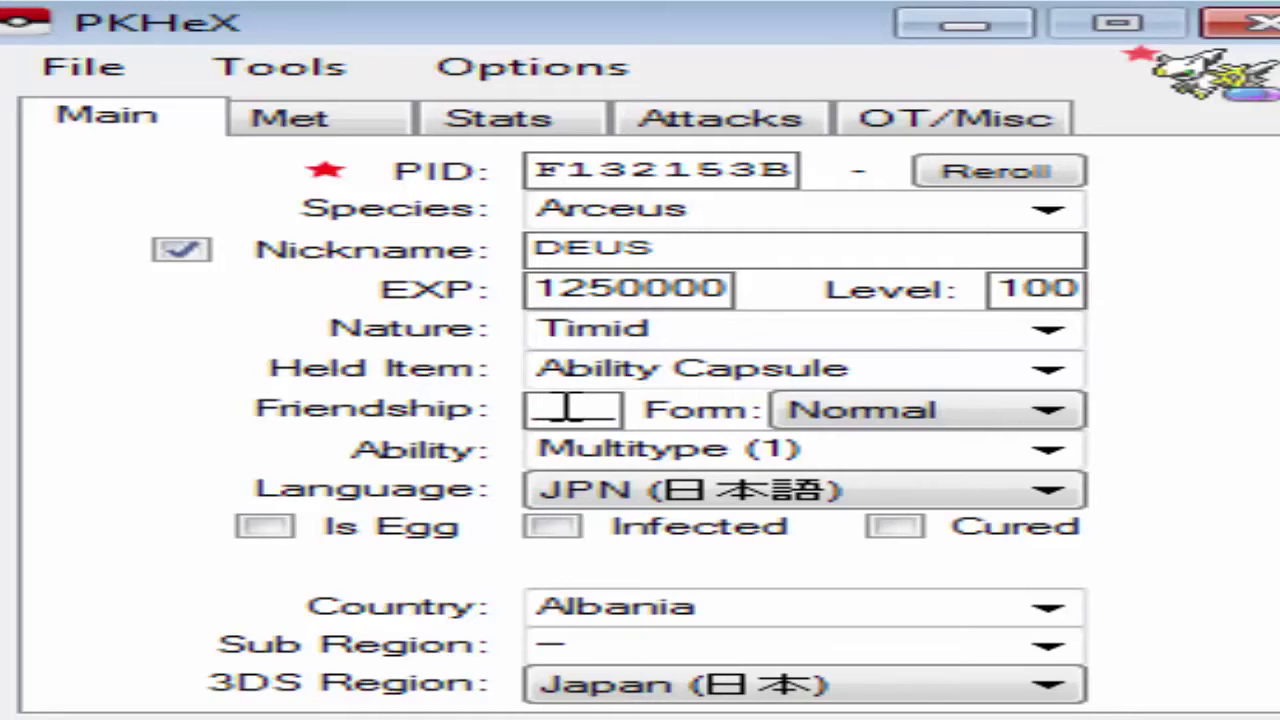
type("255")
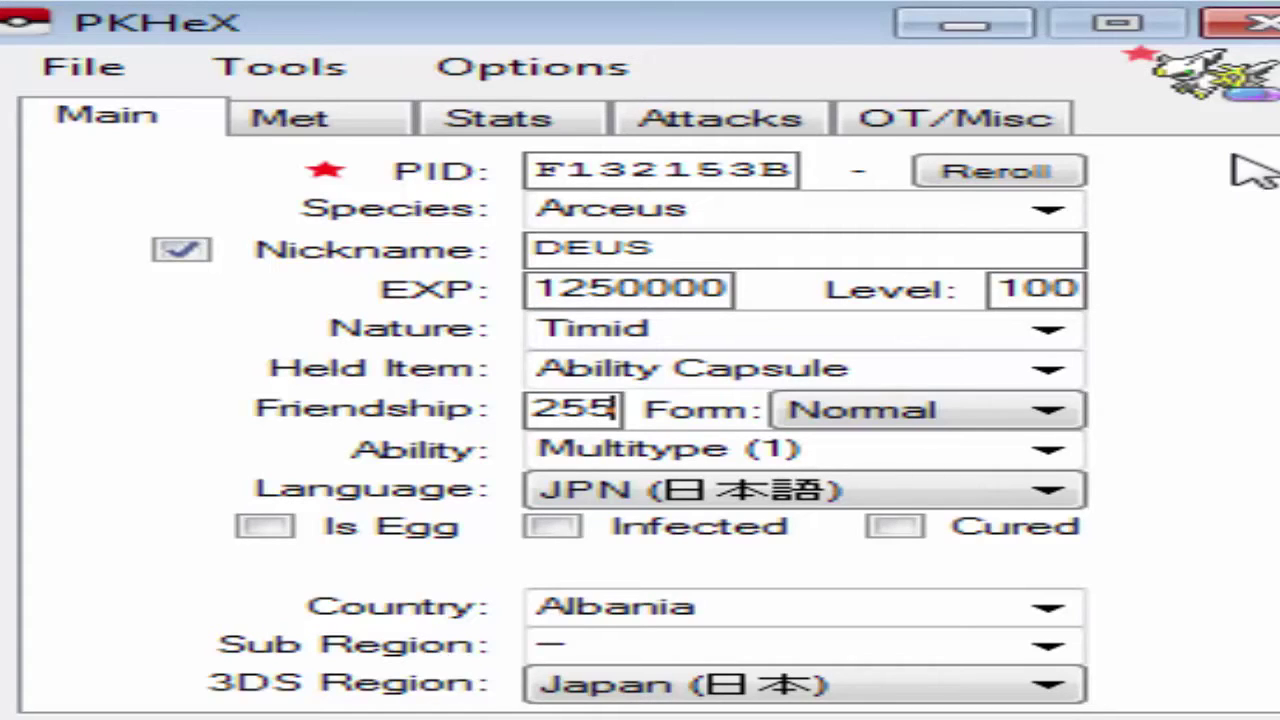
left_click(880, 428)
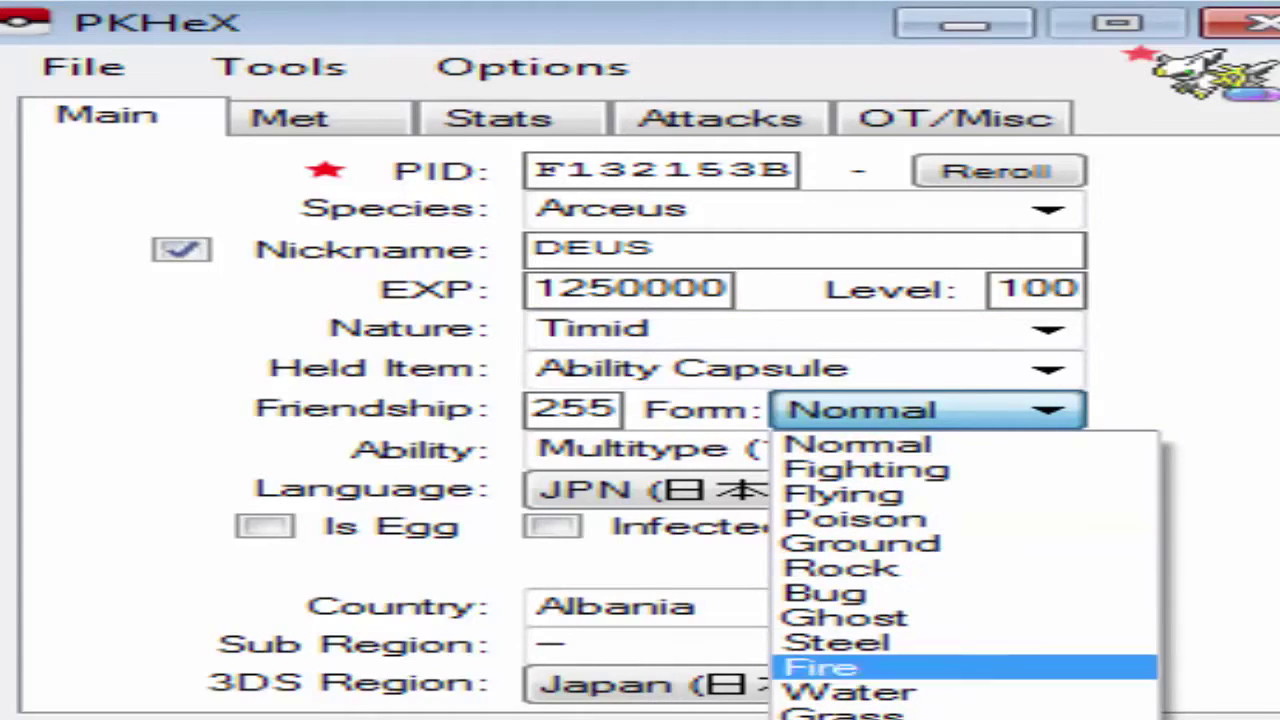
key("d")
key("Return")
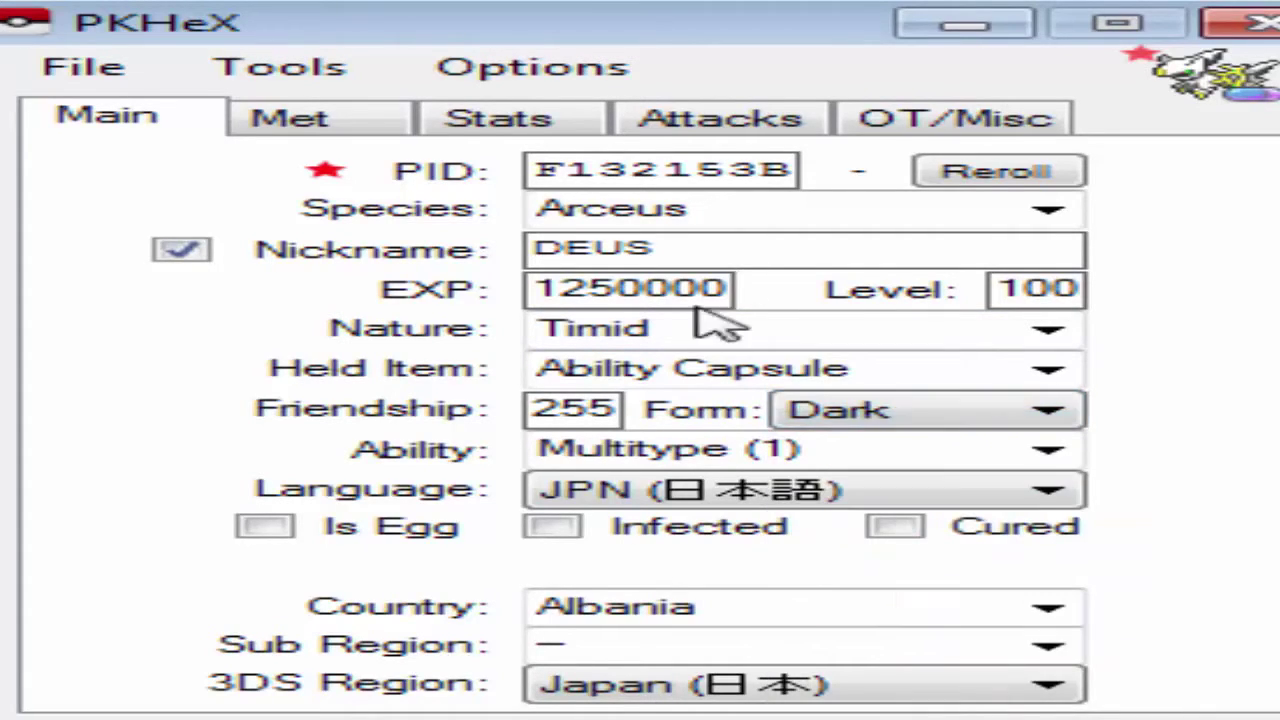
Check the Multitype ability variants, keep Multitype (1), and set the Arceus's language to ENG (English)
left_click(1048, 450)
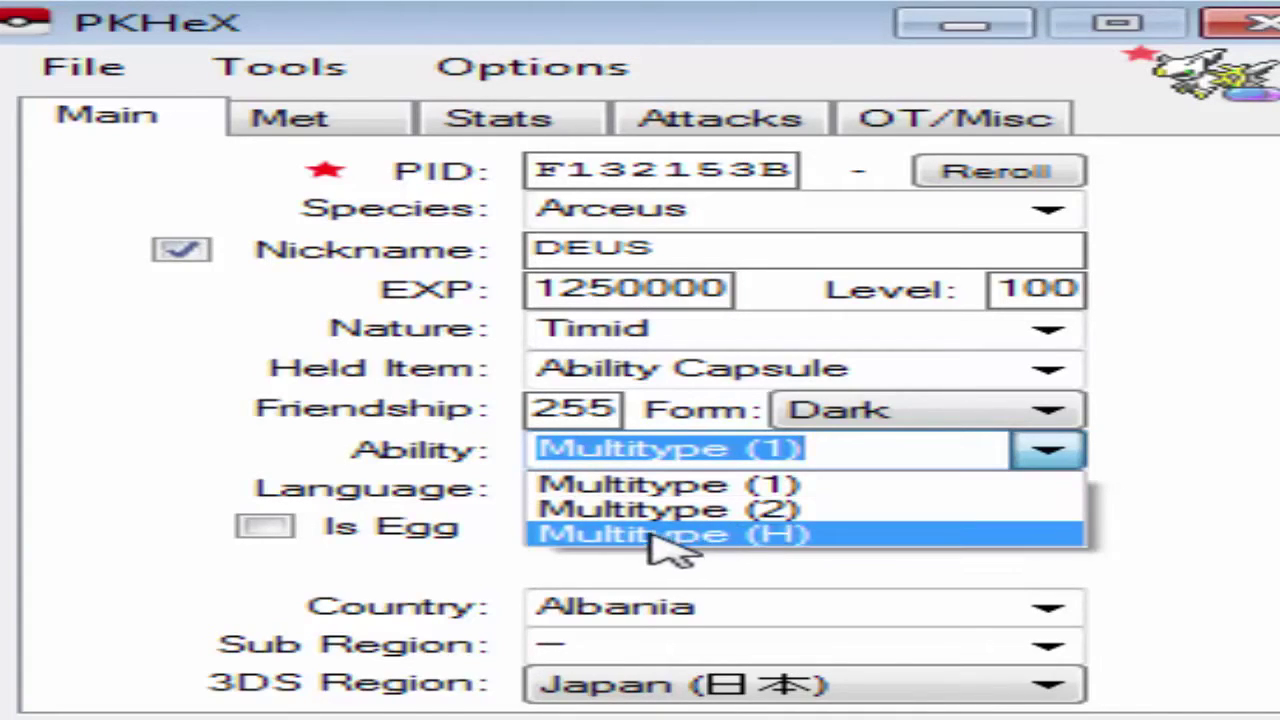
left_click(1066, 447)
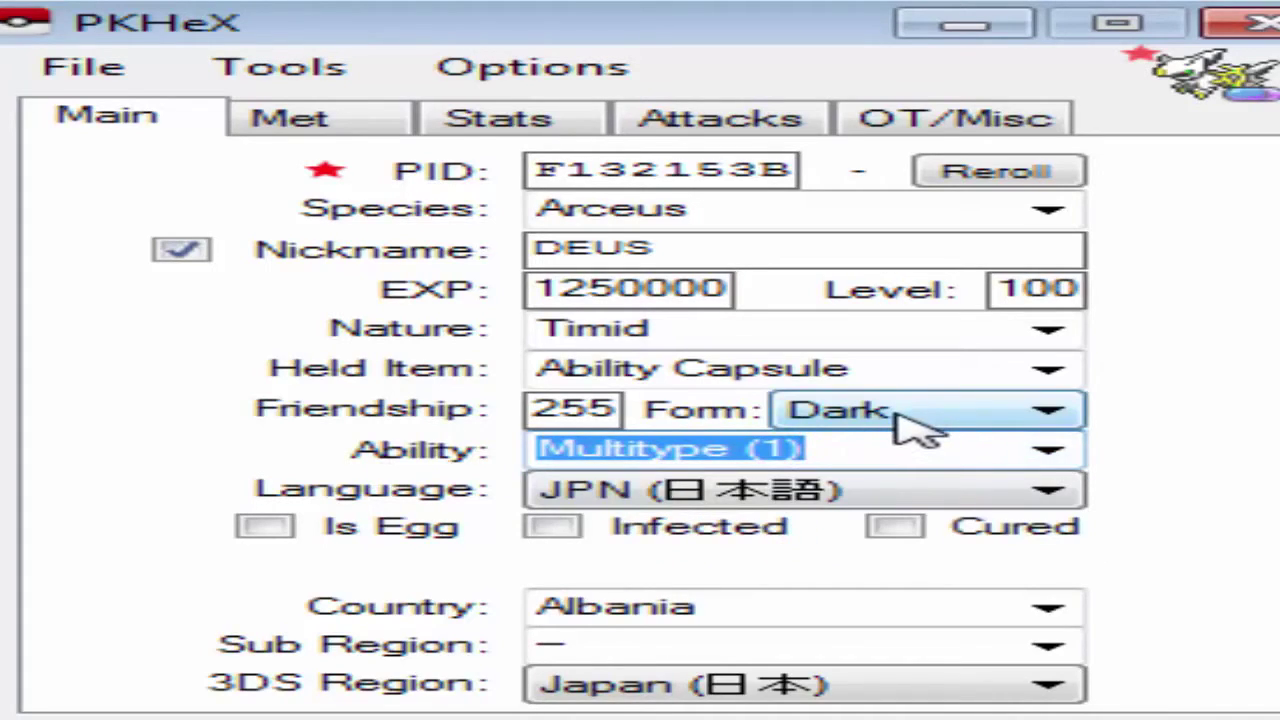
left_click(1040, 455)
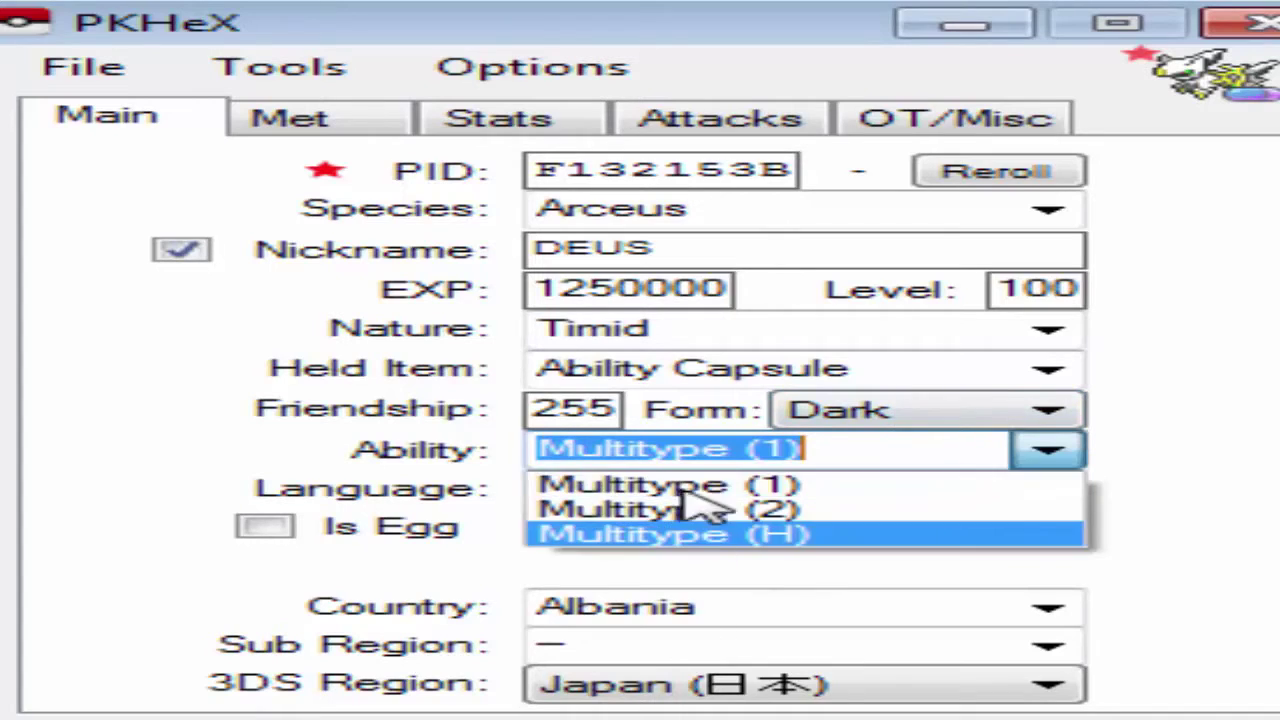
left_click(1160, 468)
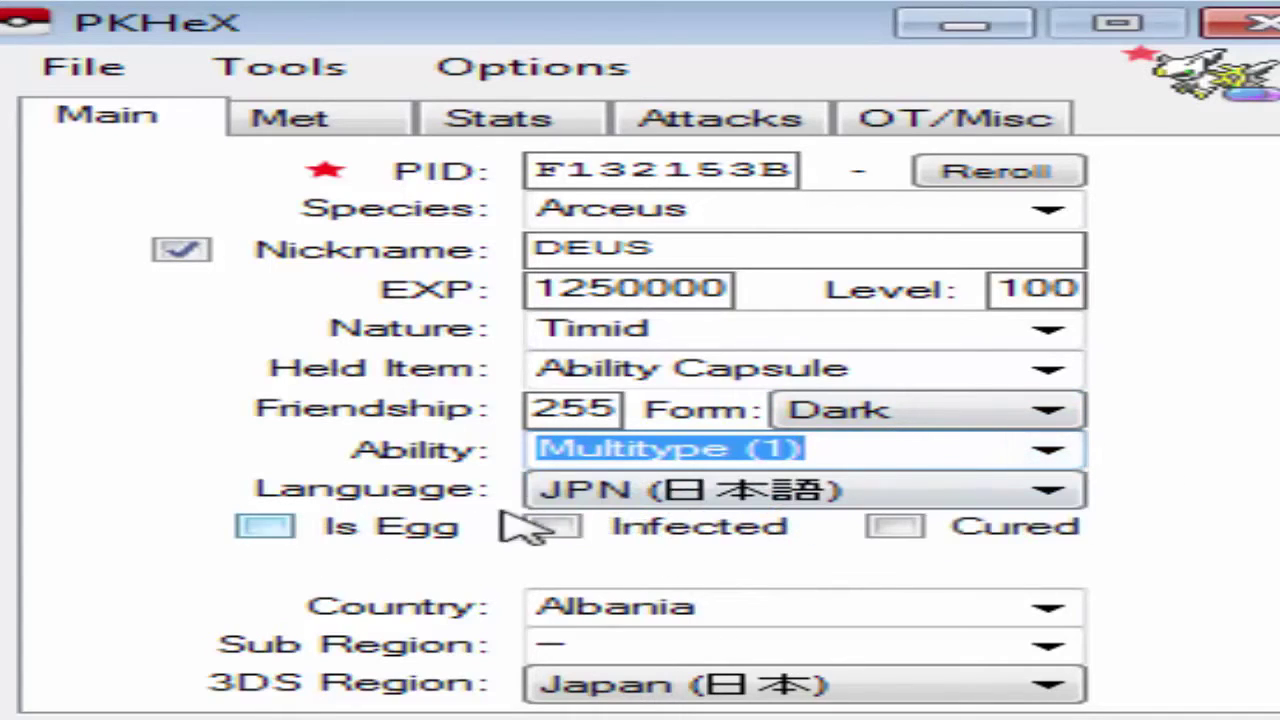
left_click(594, 489)
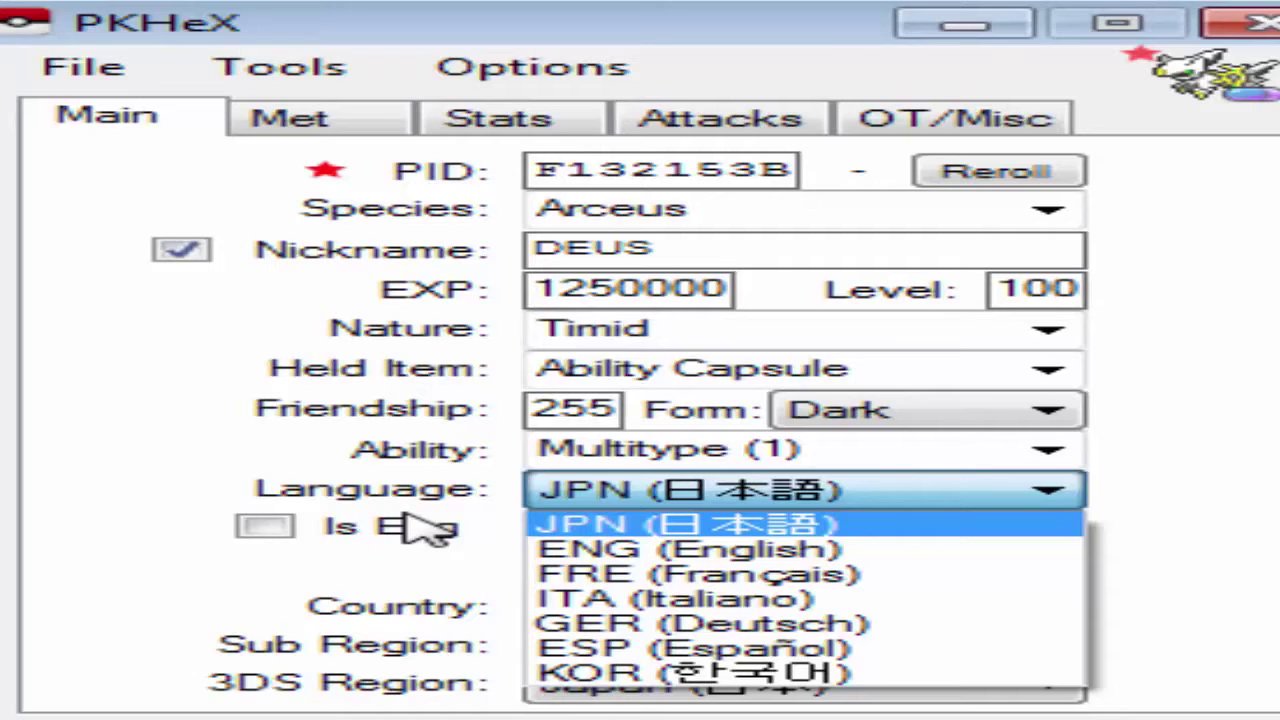
left_click(795, 552)
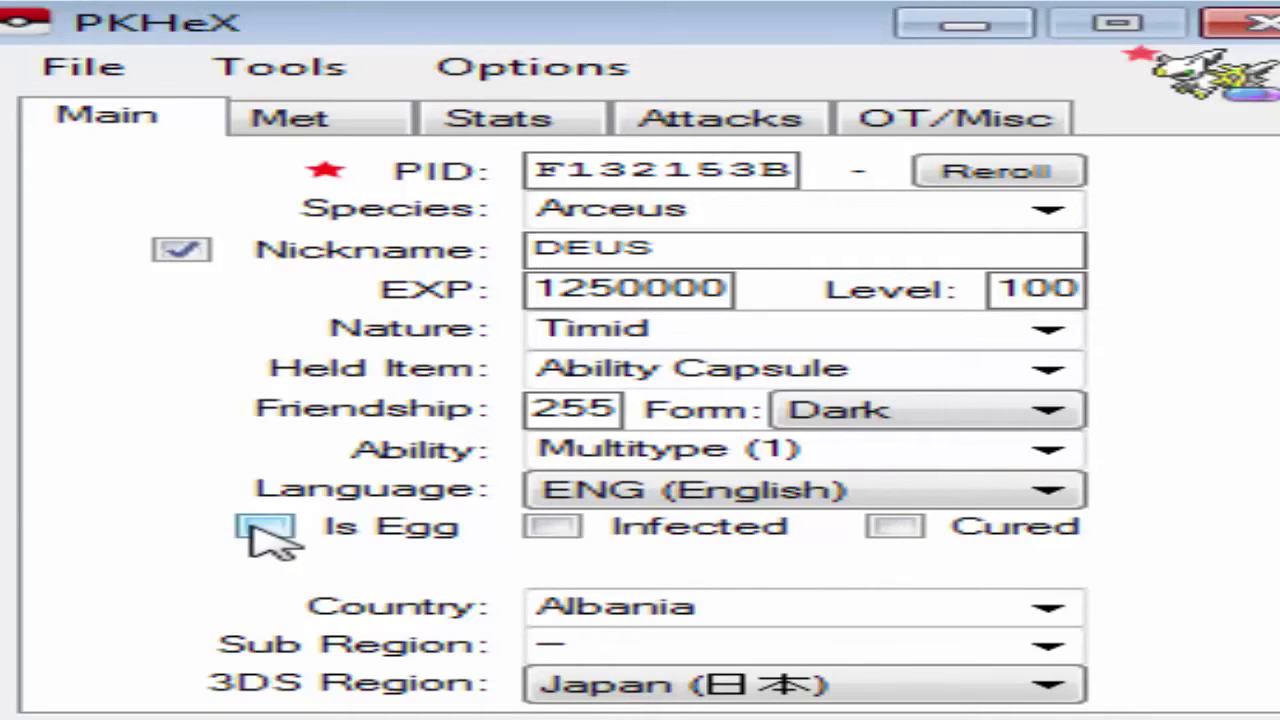
Mark the Arceus as cured of Pokérus and set the PkRs value to 4
left_click(912, 530)
left_click(814, 568)
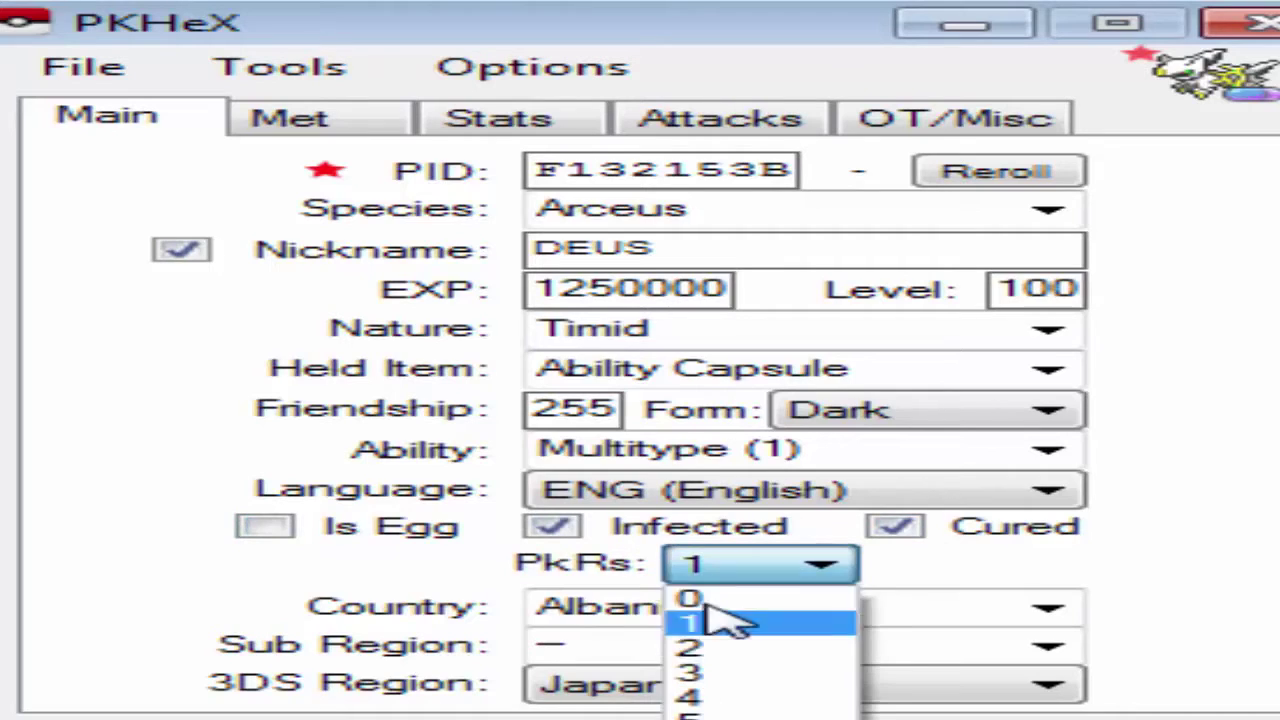
left_click(695, 697)
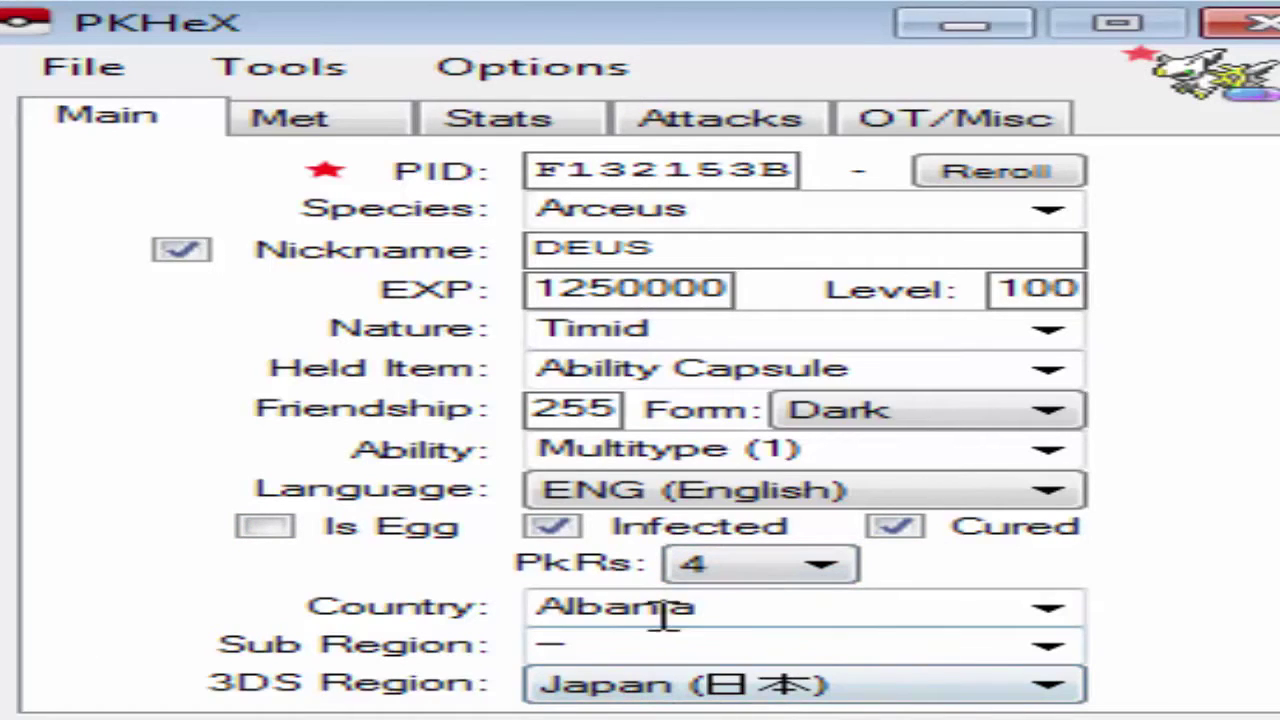
Set the Arceus's country to Brazil with sub region Acre, and its 3DS region to Americas (NA/SA)
left_click(1057, 608)
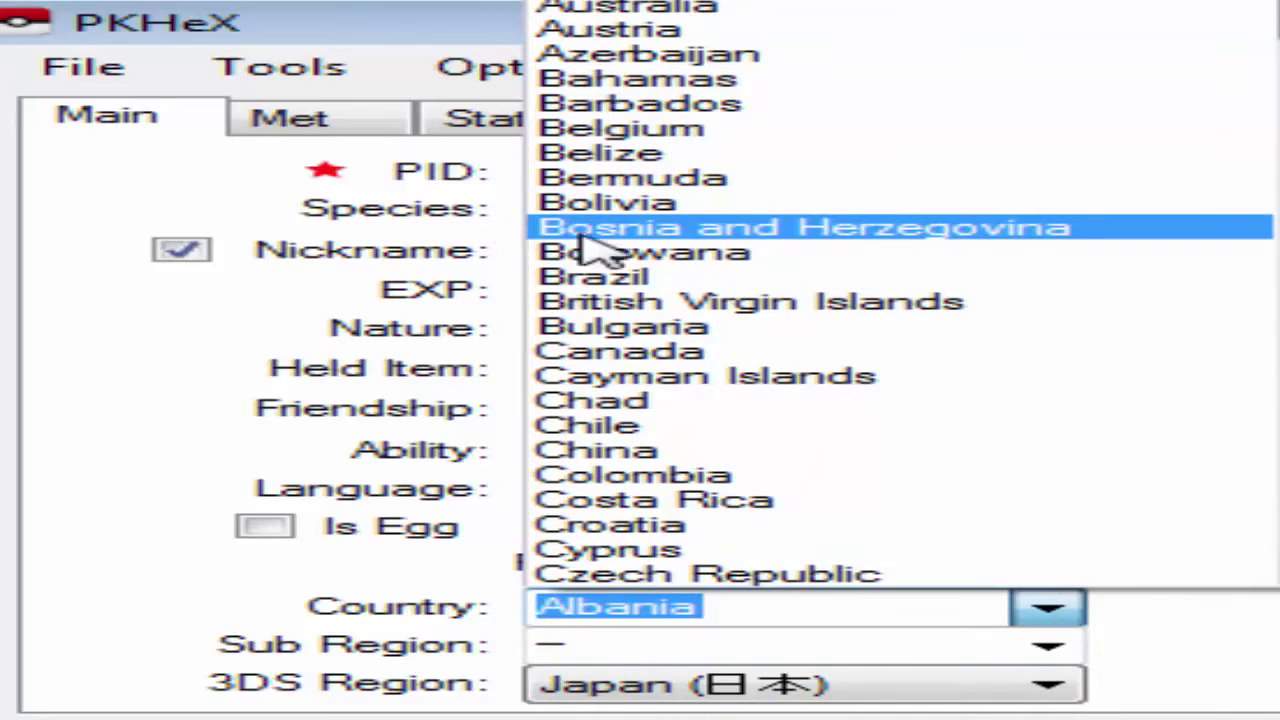
left_click(735, 285)
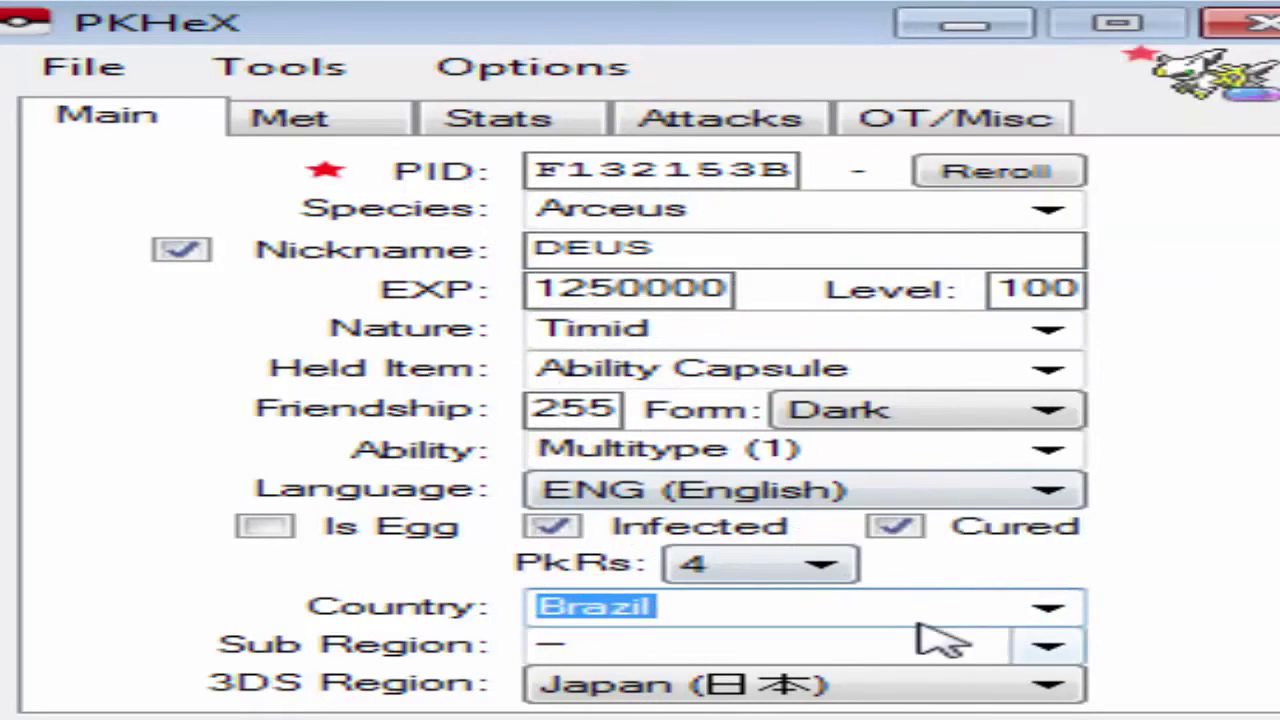
left_click(1045, 648)
left_click(600, 2)
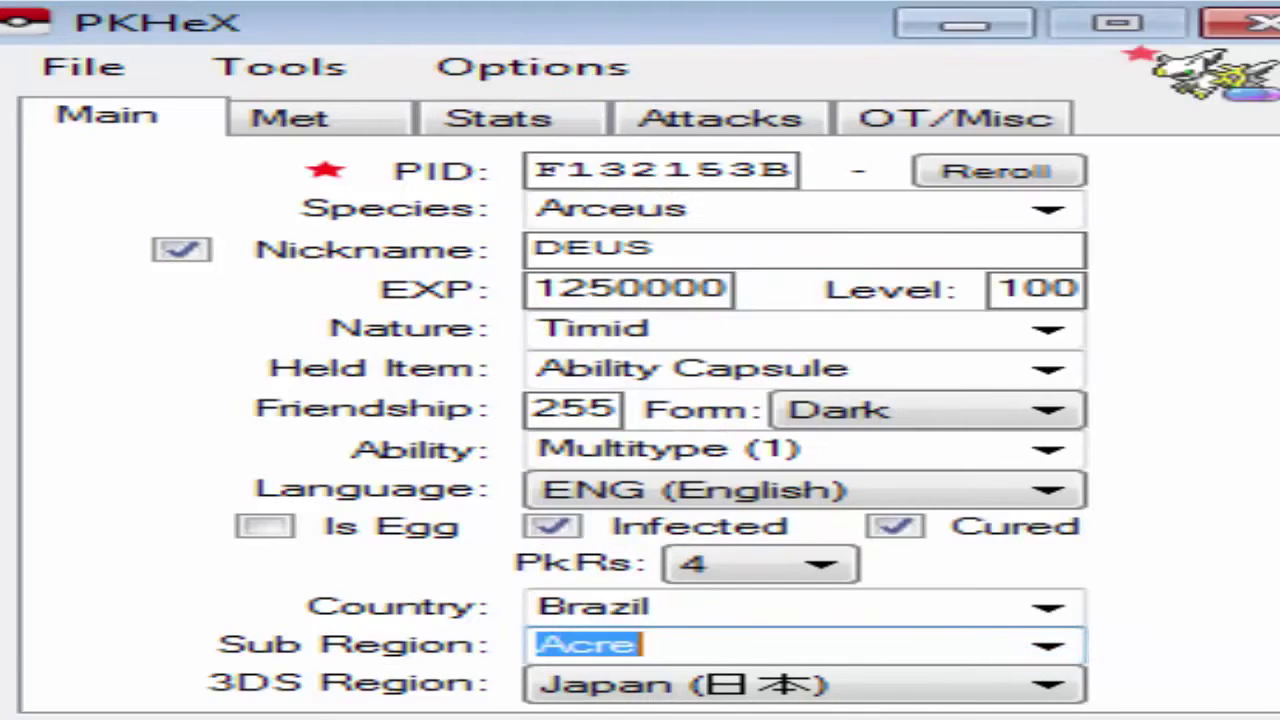
left_click(855, 688)
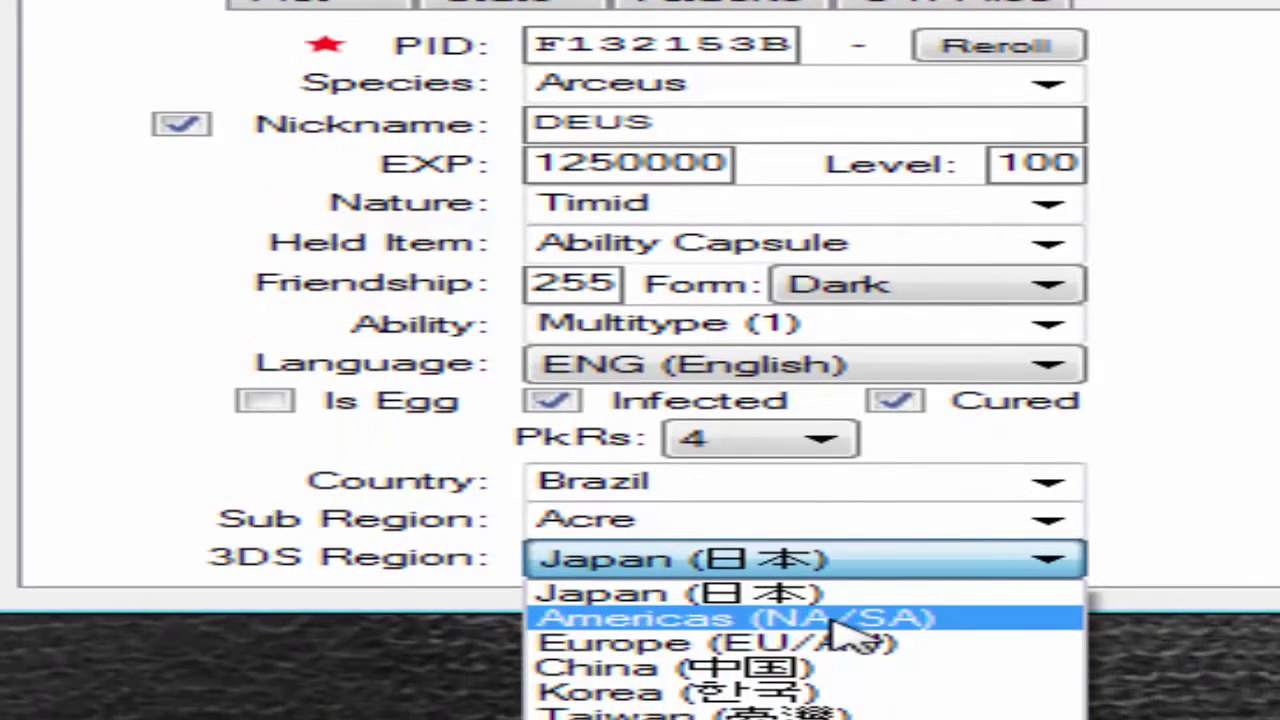
left_click(840, 630)
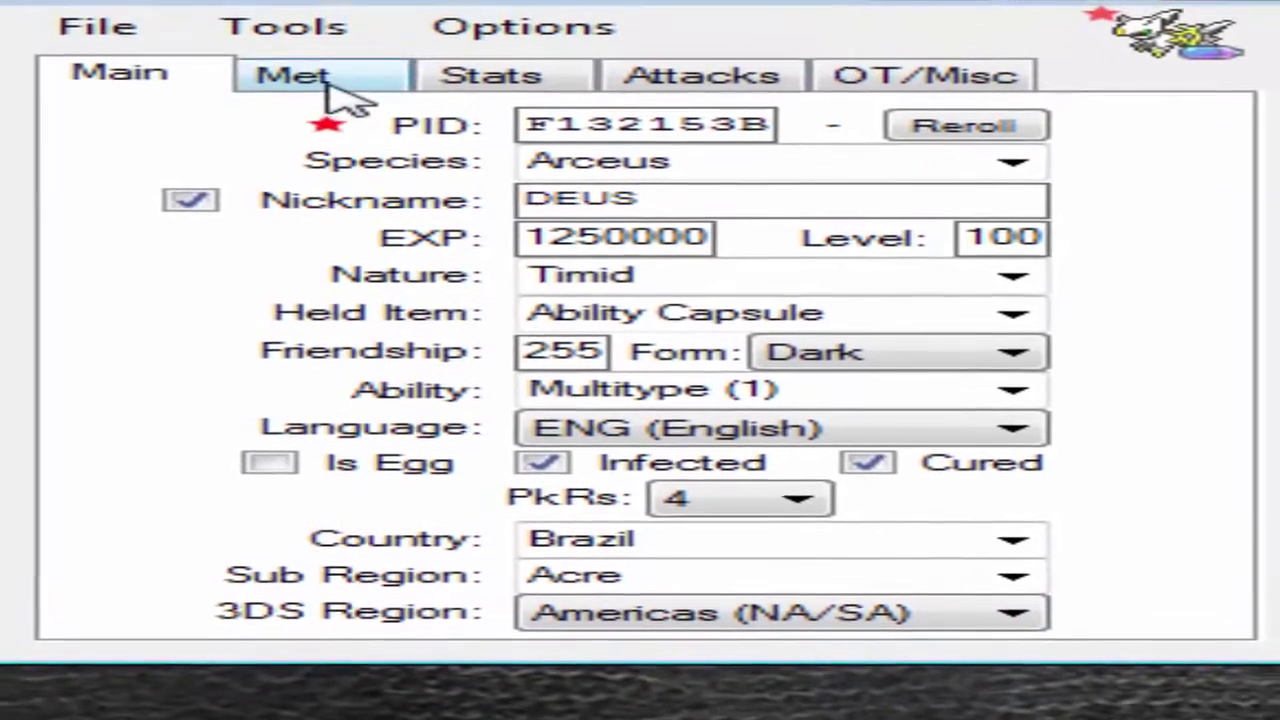
In the met details, select AS as the origin game and a Link Trade (Egg) as the met location
left_click(328, 86)
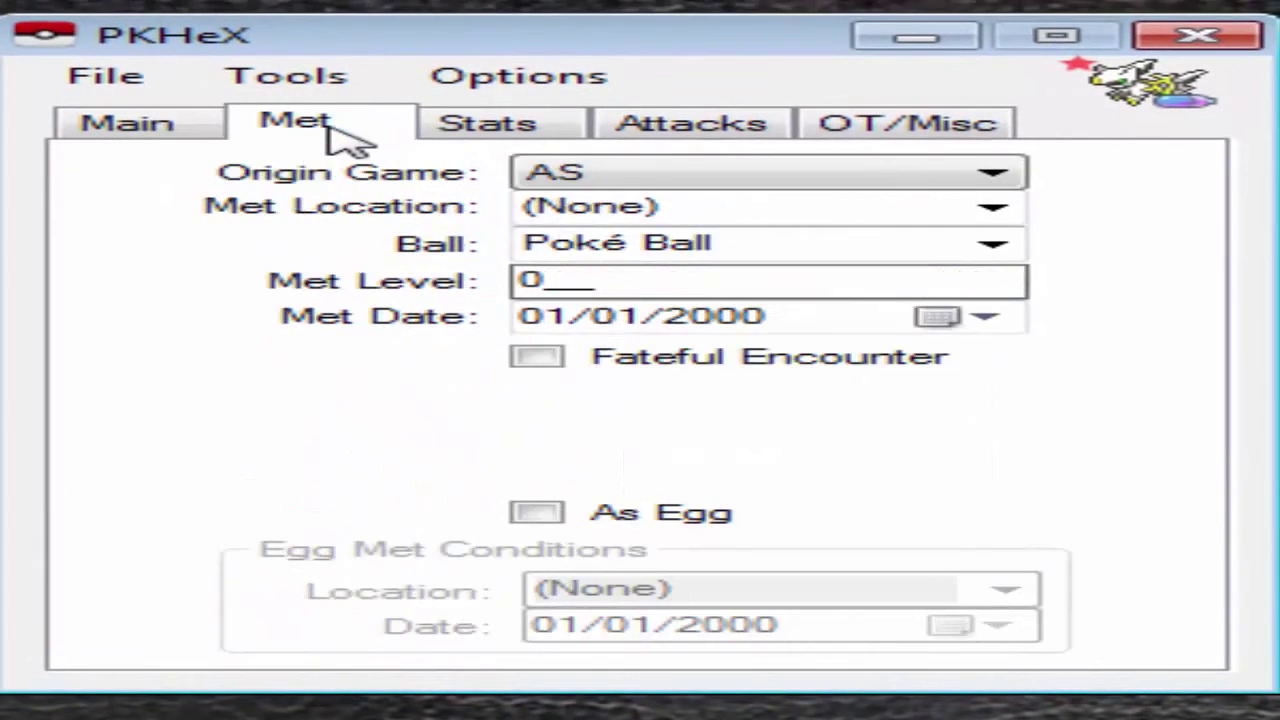
left_click(615, 185)
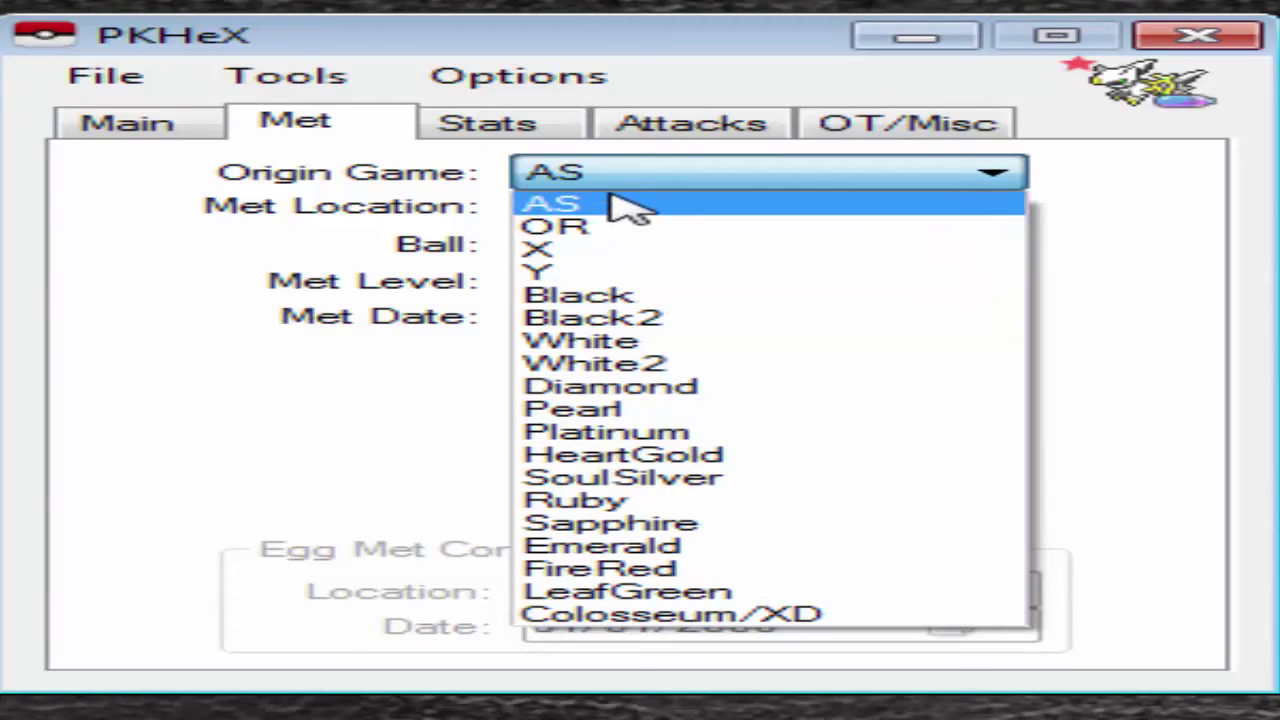
left_click(665, 203)
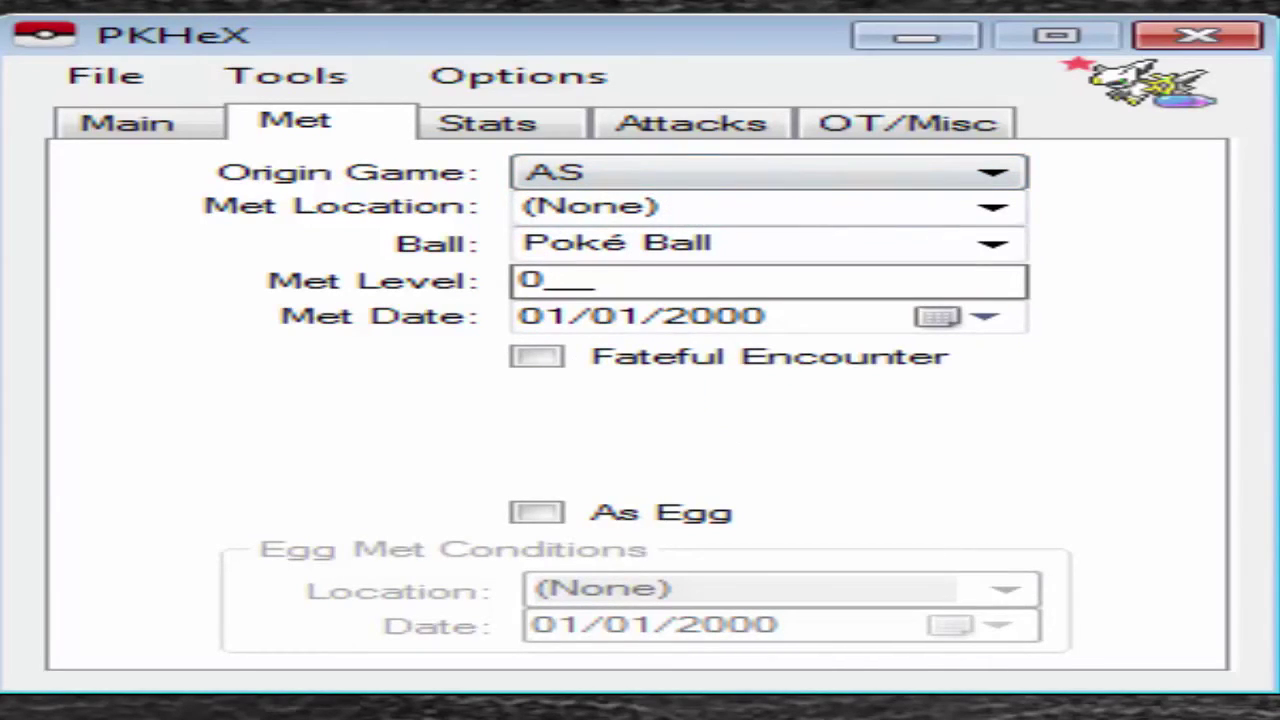
left_click(995, 218)
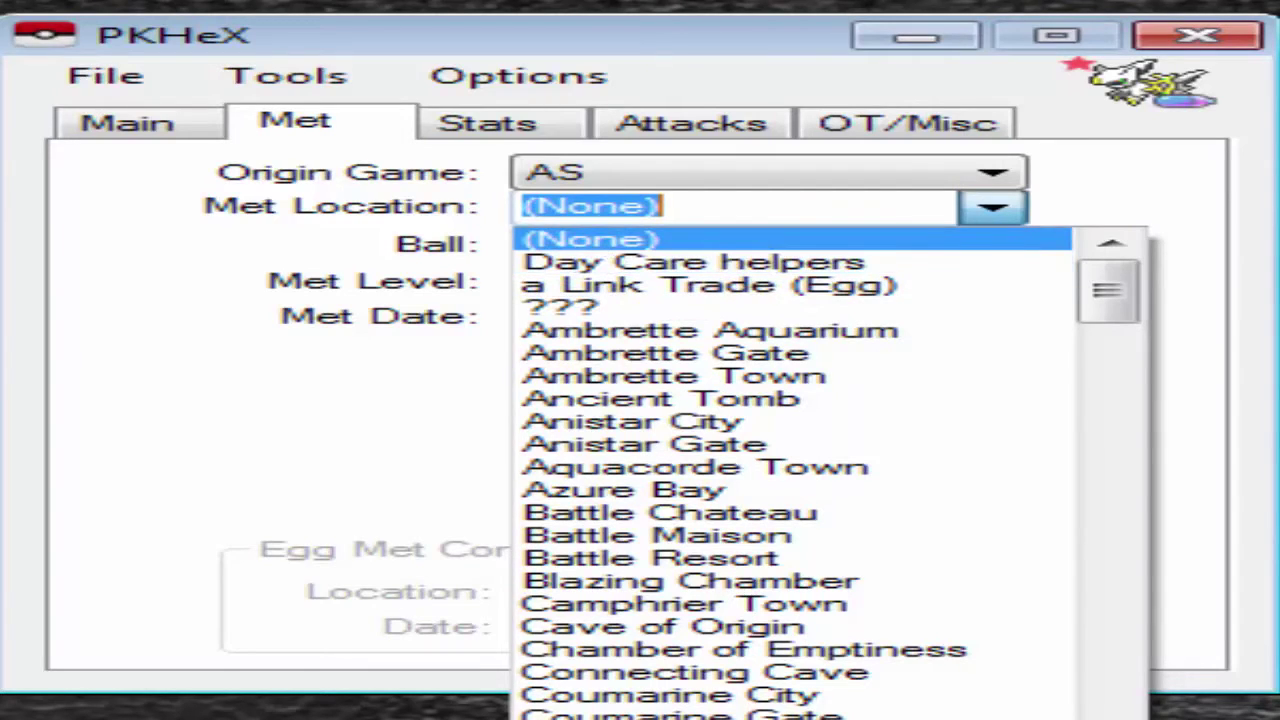
left_click(752, 293)
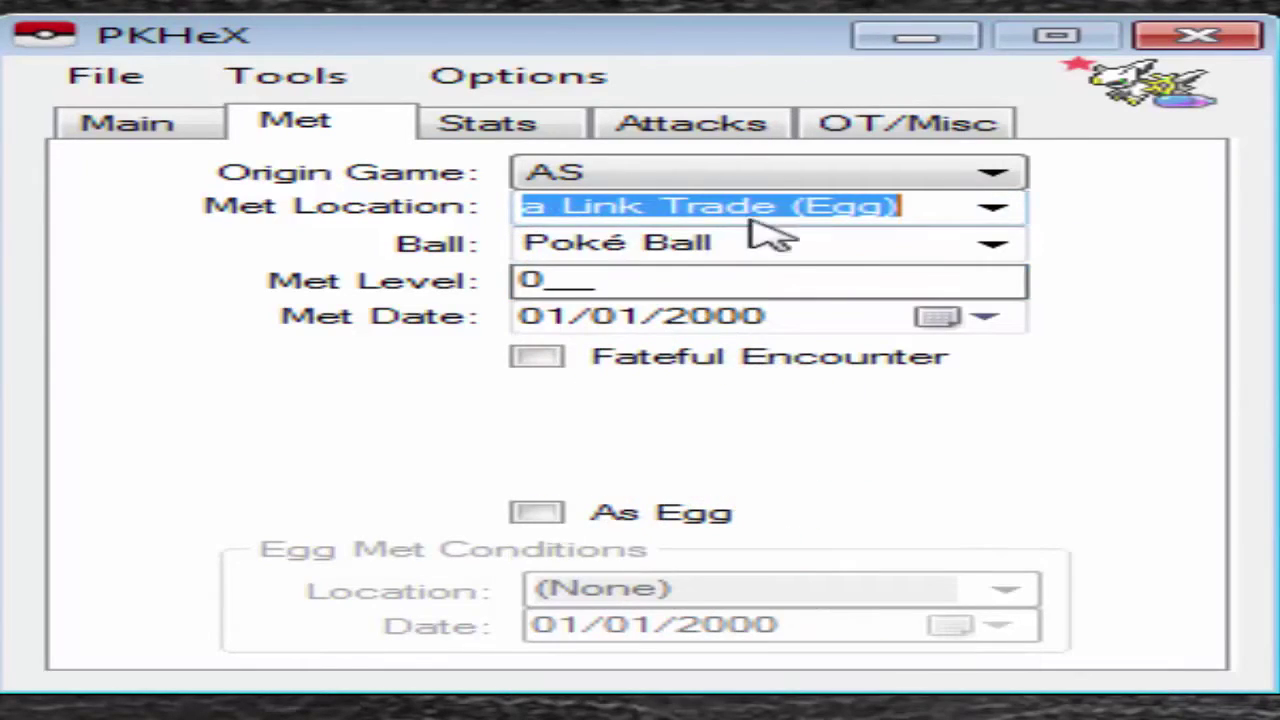
left_click(993, 210)
scroll(815, 258, "down", 5)
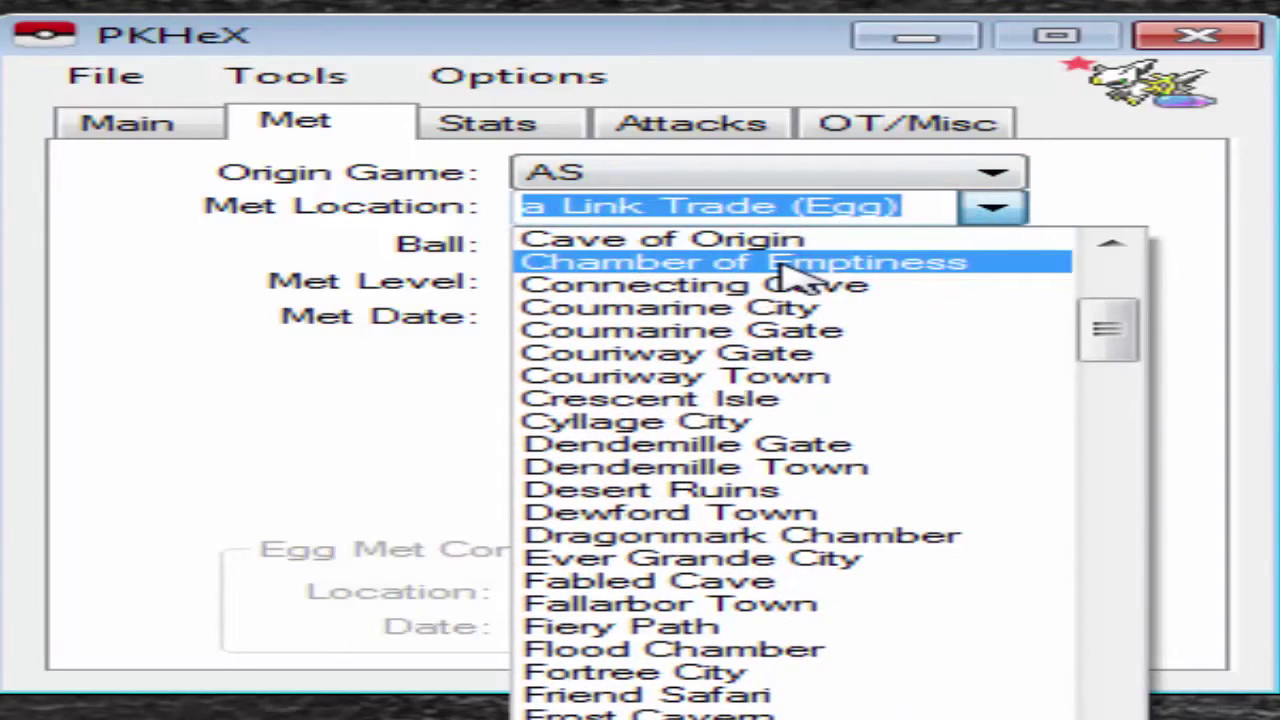
scroll(800, 273, "up", 1)
scroll(810, 270, "up", 5)
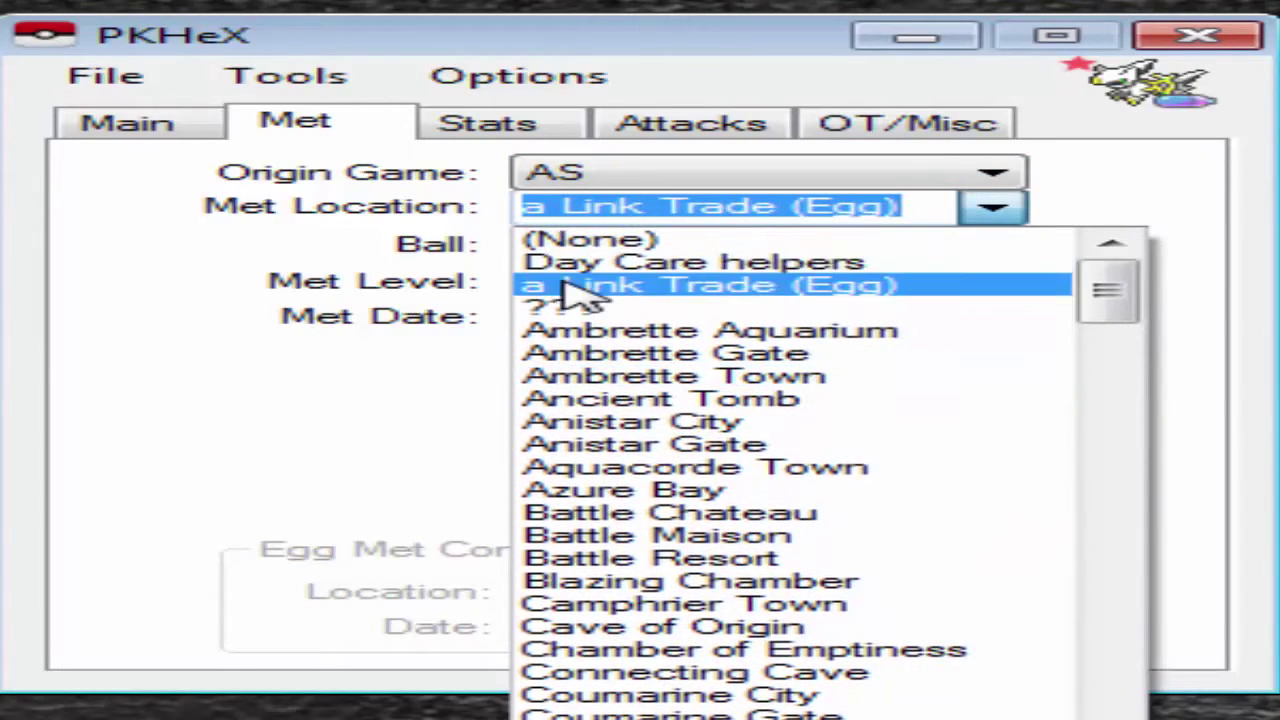
left_click(700, 288)
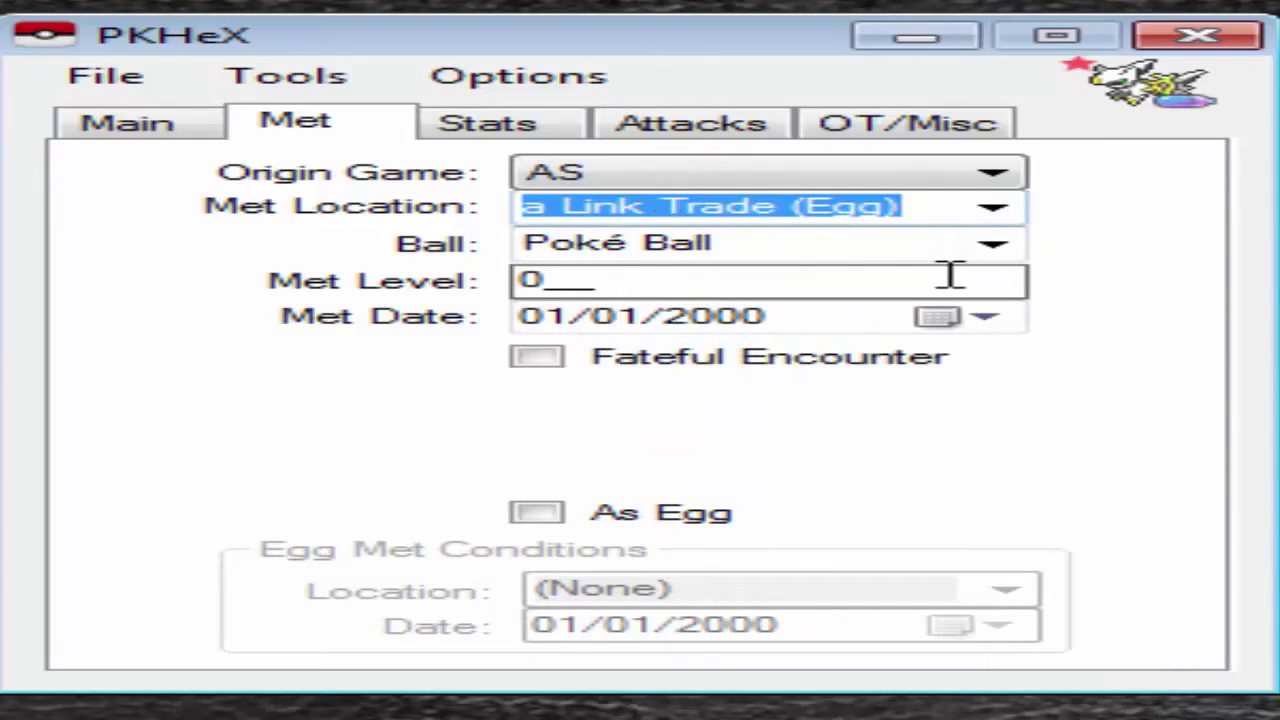
Set the Arceus's ball to Premier Ball and its met level to 60
left_click(993, 250)
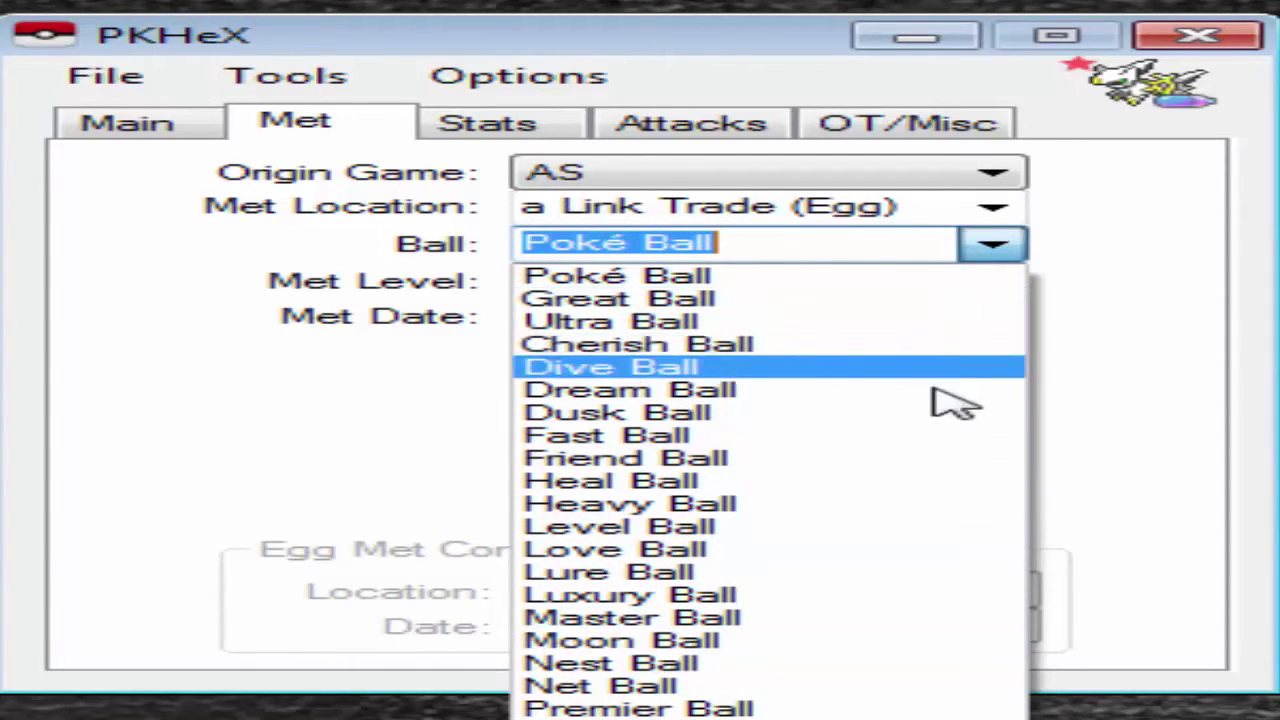
type("premier")
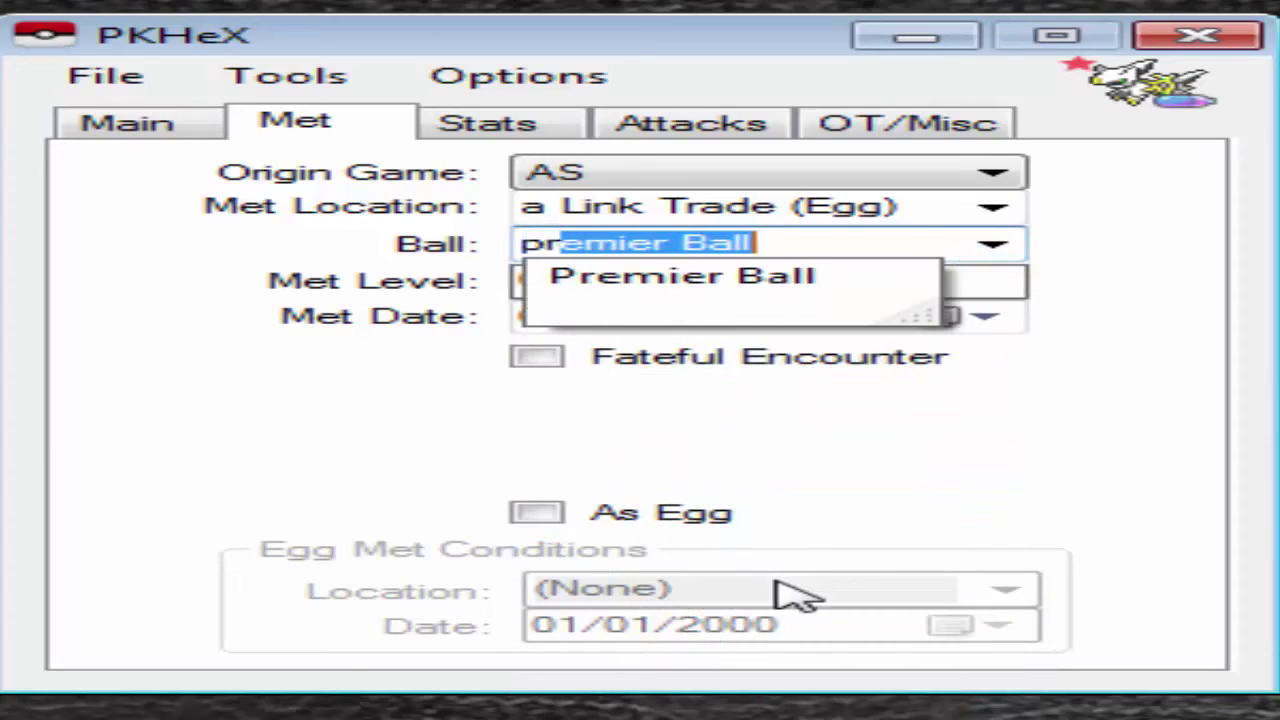
key("Return")
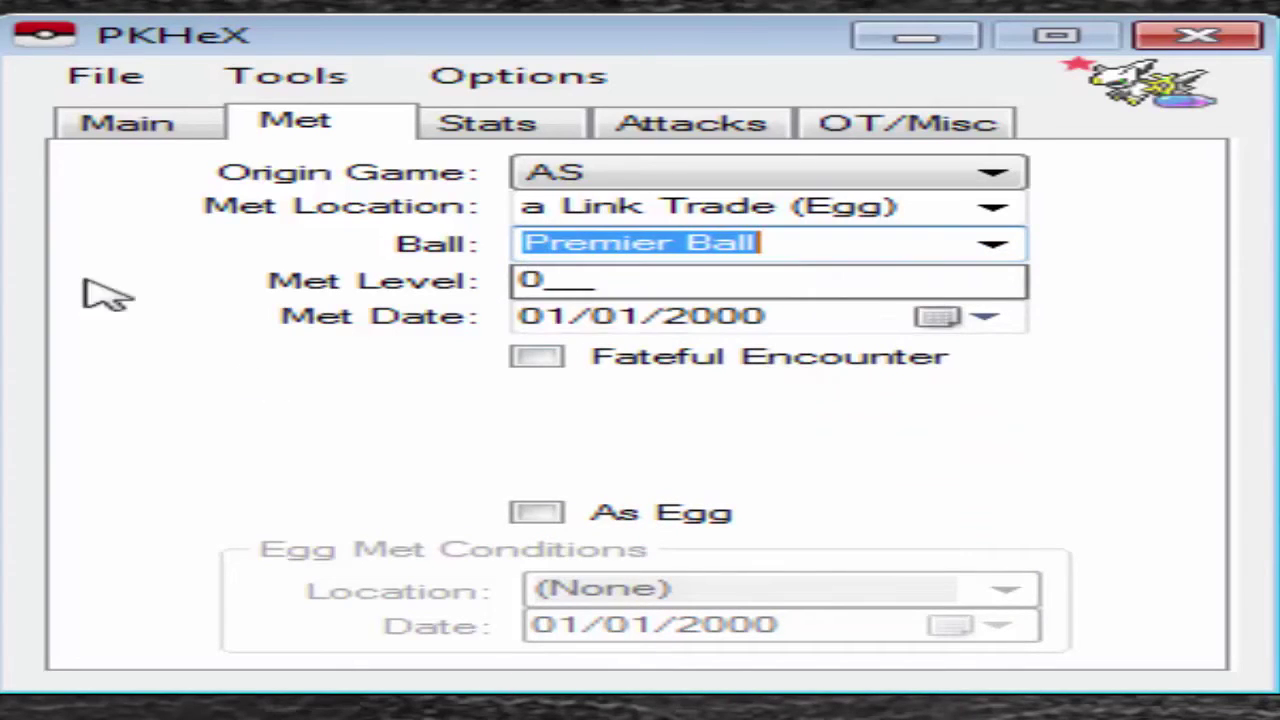
left_click(548, 285)
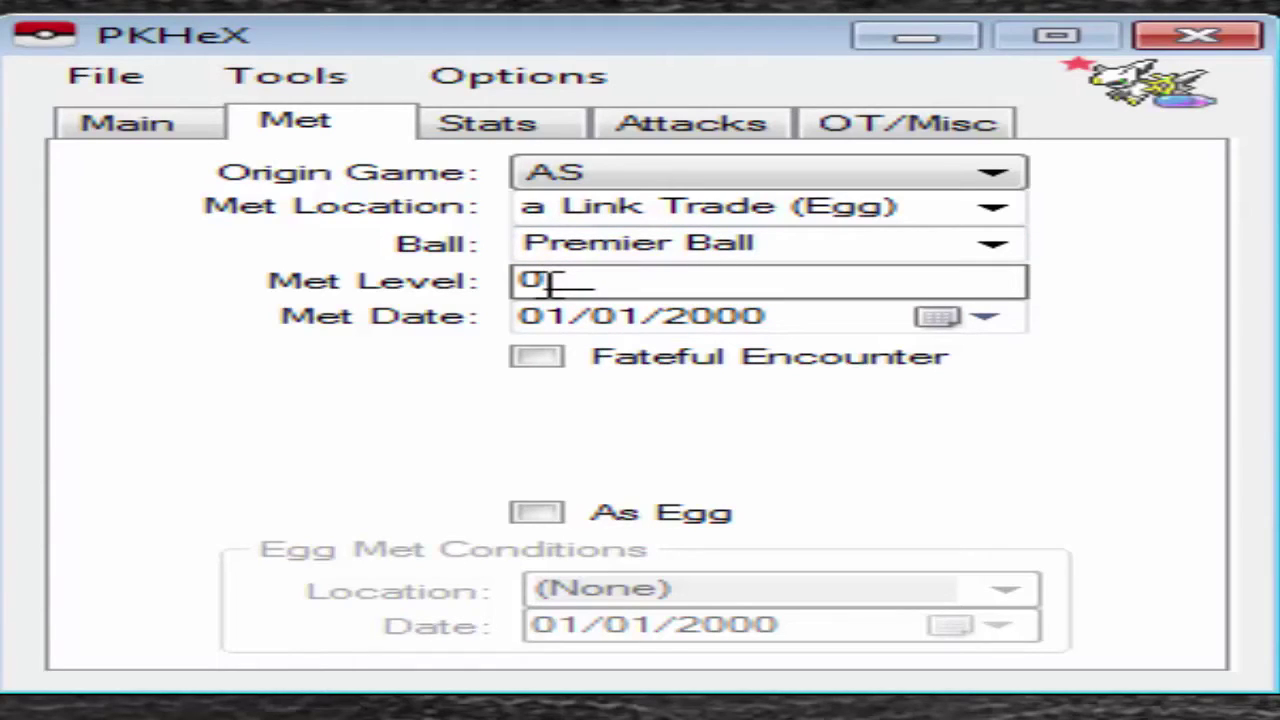
key("BackSpace")
type("6")
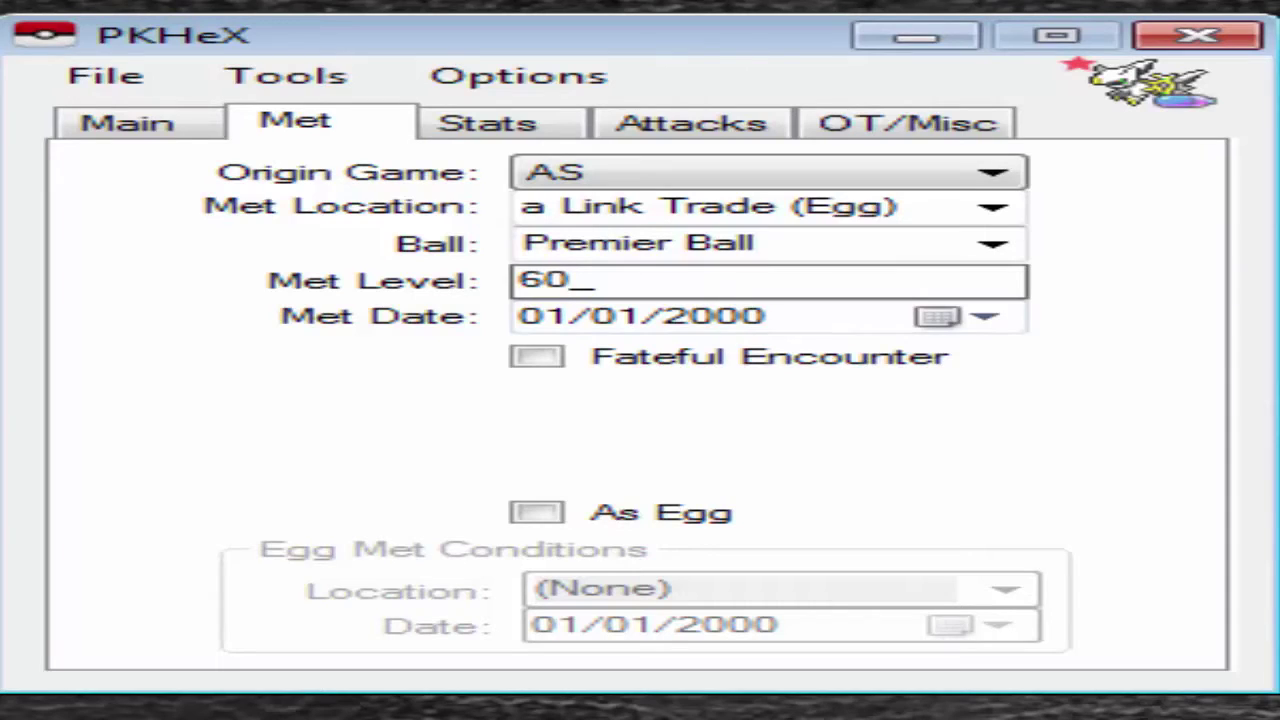
Set the met date to today's date, 26/01/2015, leaving Fateful Encounter and As Egg disabled
left_click(623, 357)
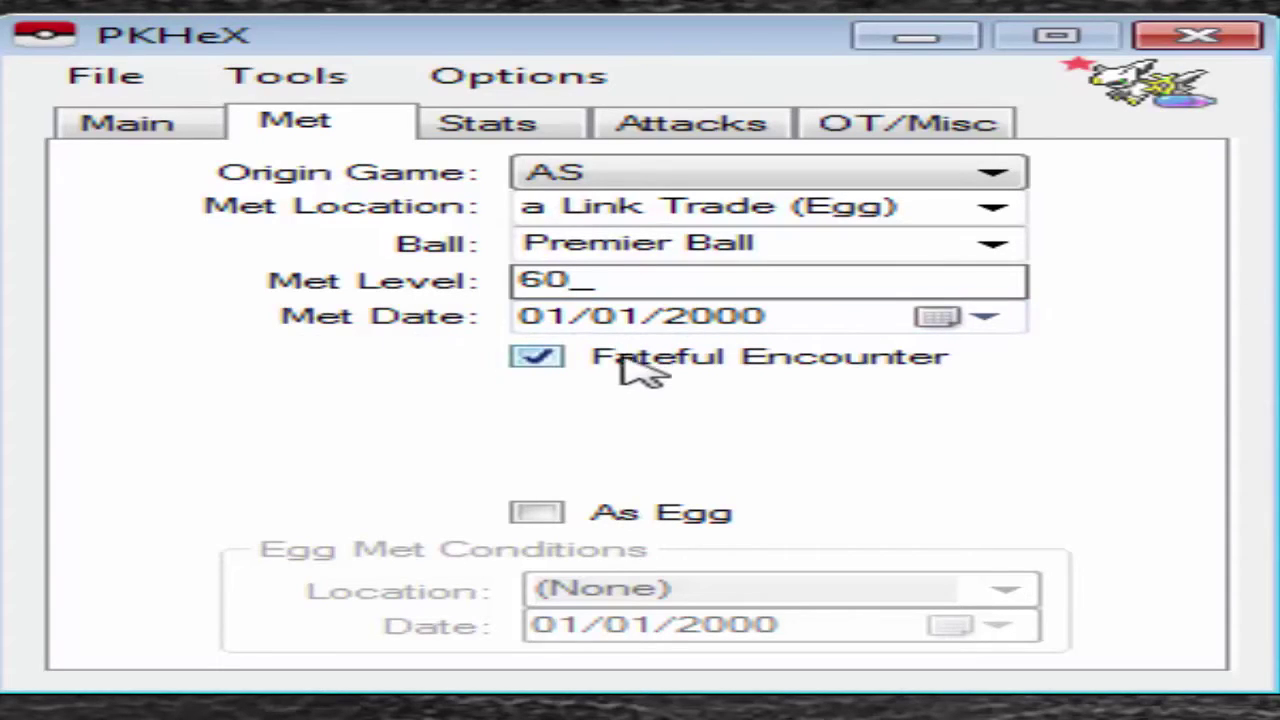
left_click(540, 356)
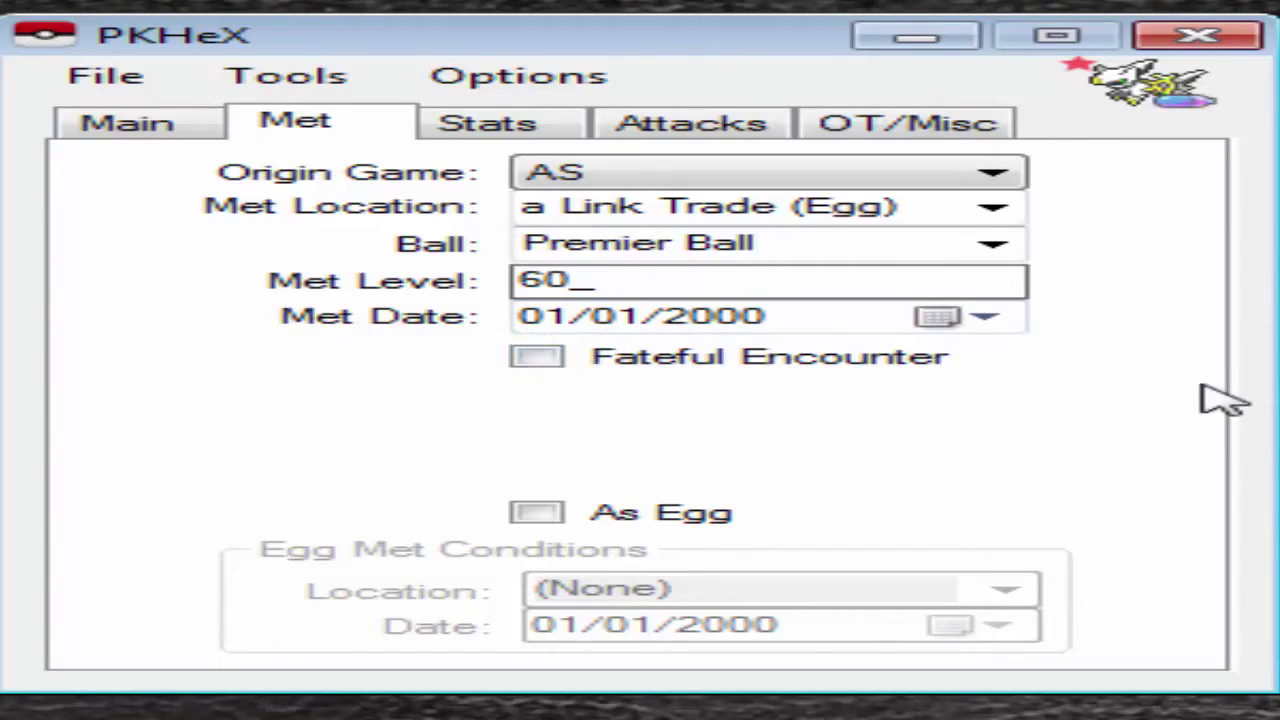
left_click(935, 316)
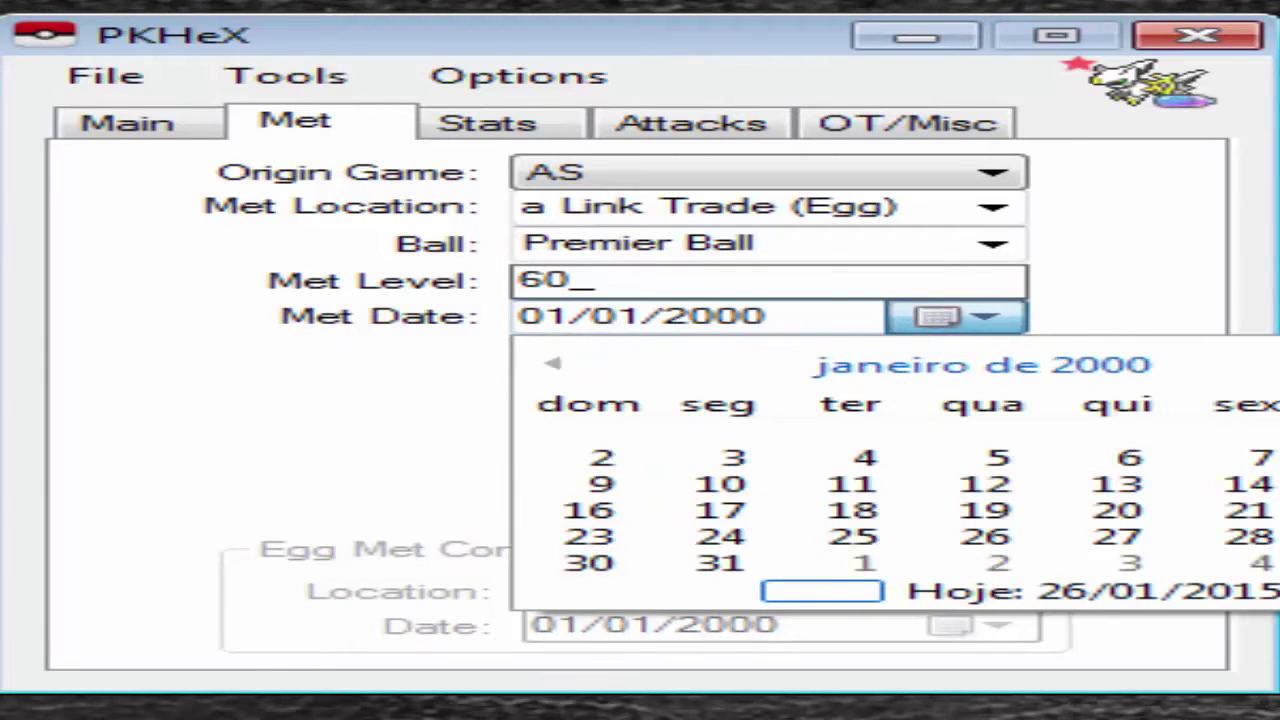
left_click(848, 600)
left_click(610, 514)
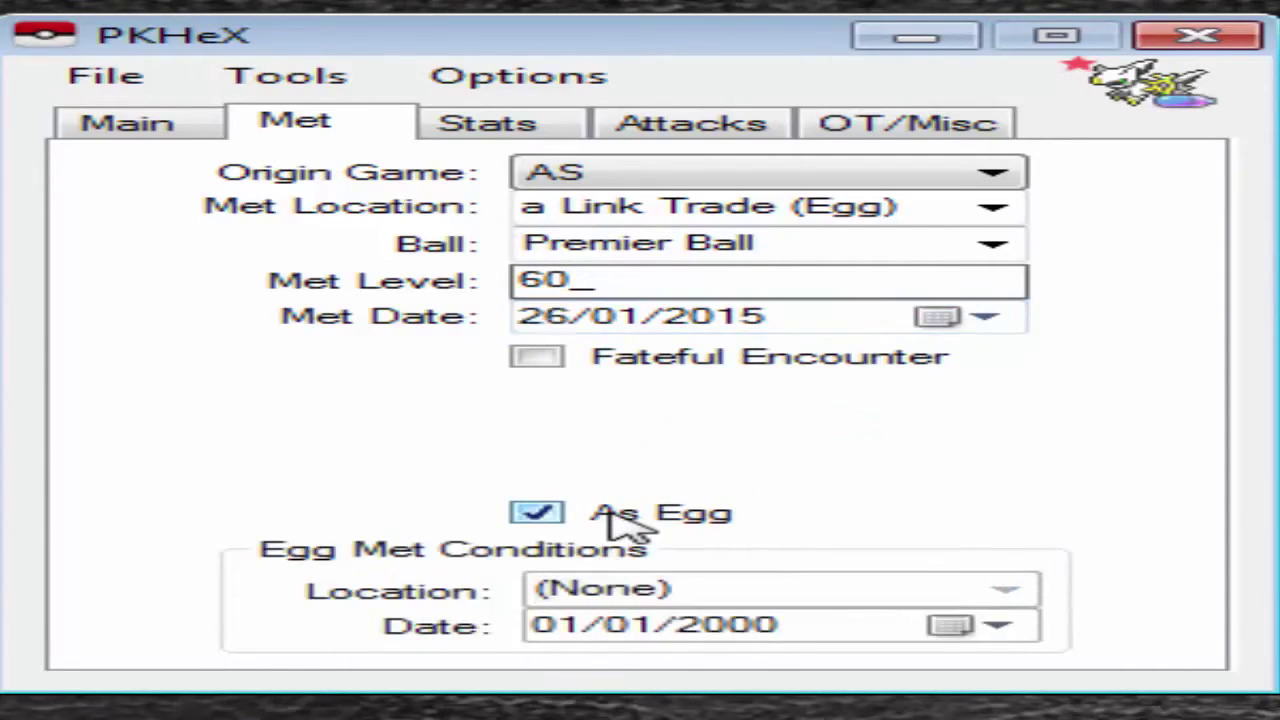
left_click(612, 518)
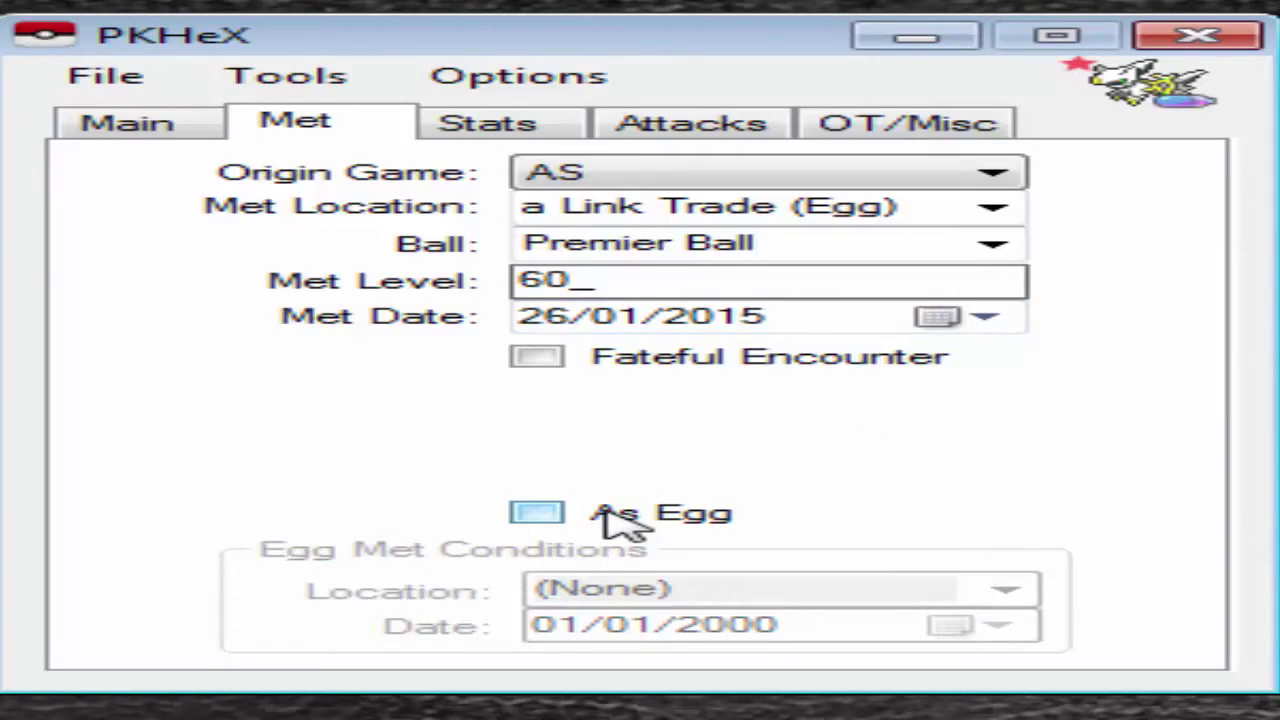
left_click(610, 516)
left_click(610, 516)
left_click(610, 516)
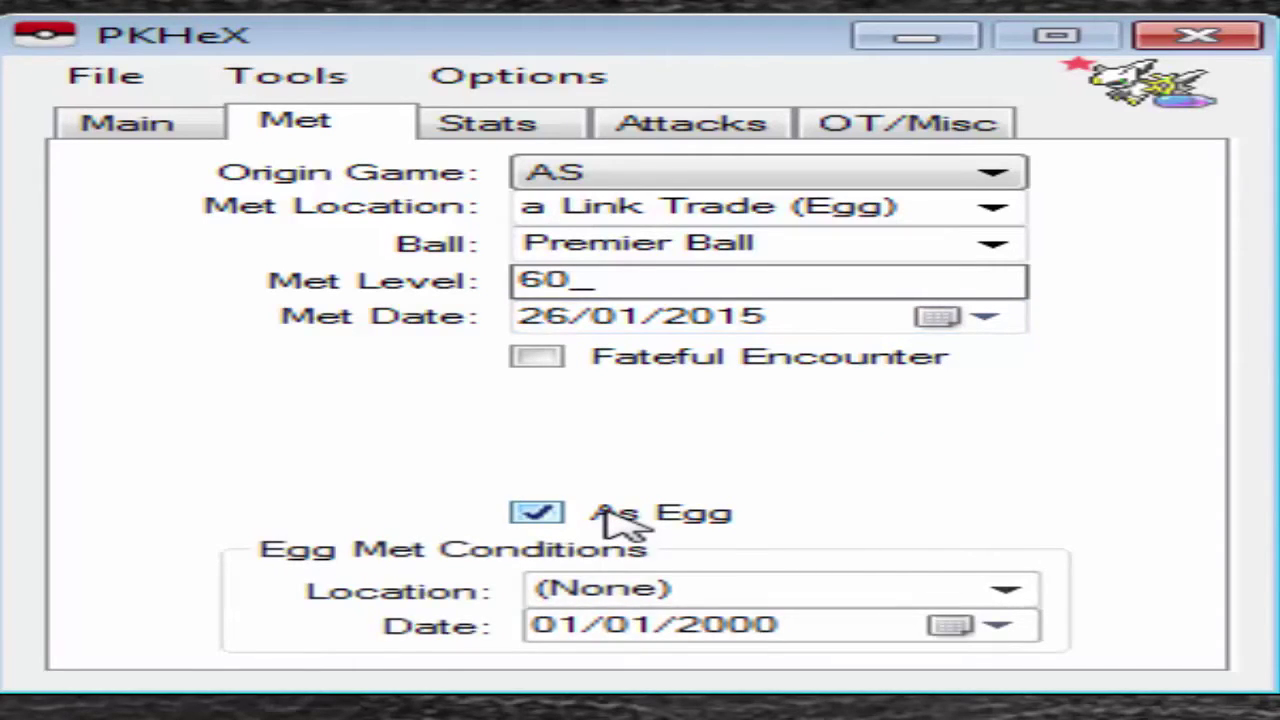
left_click(610, 516)
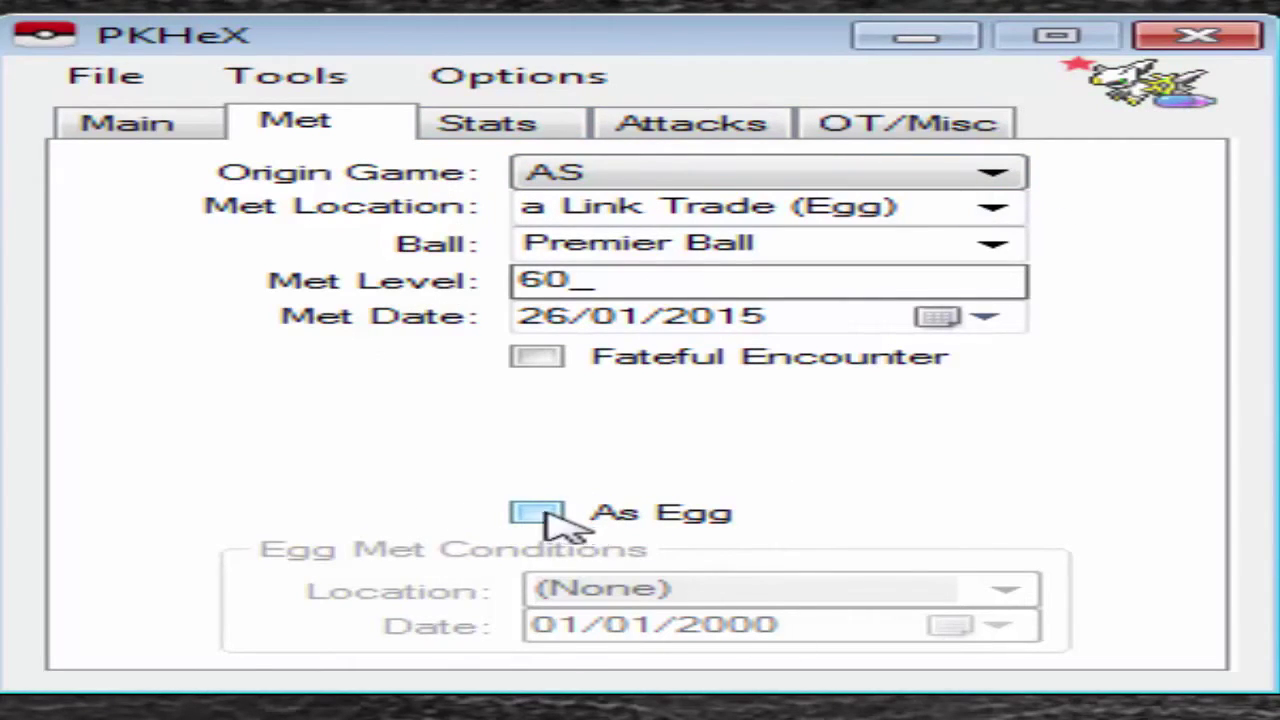
In the Arceus's stats, set all six IVs (HP, Atk, Def, SpA, SpD and Spe) to 31
left_click(470, 125)
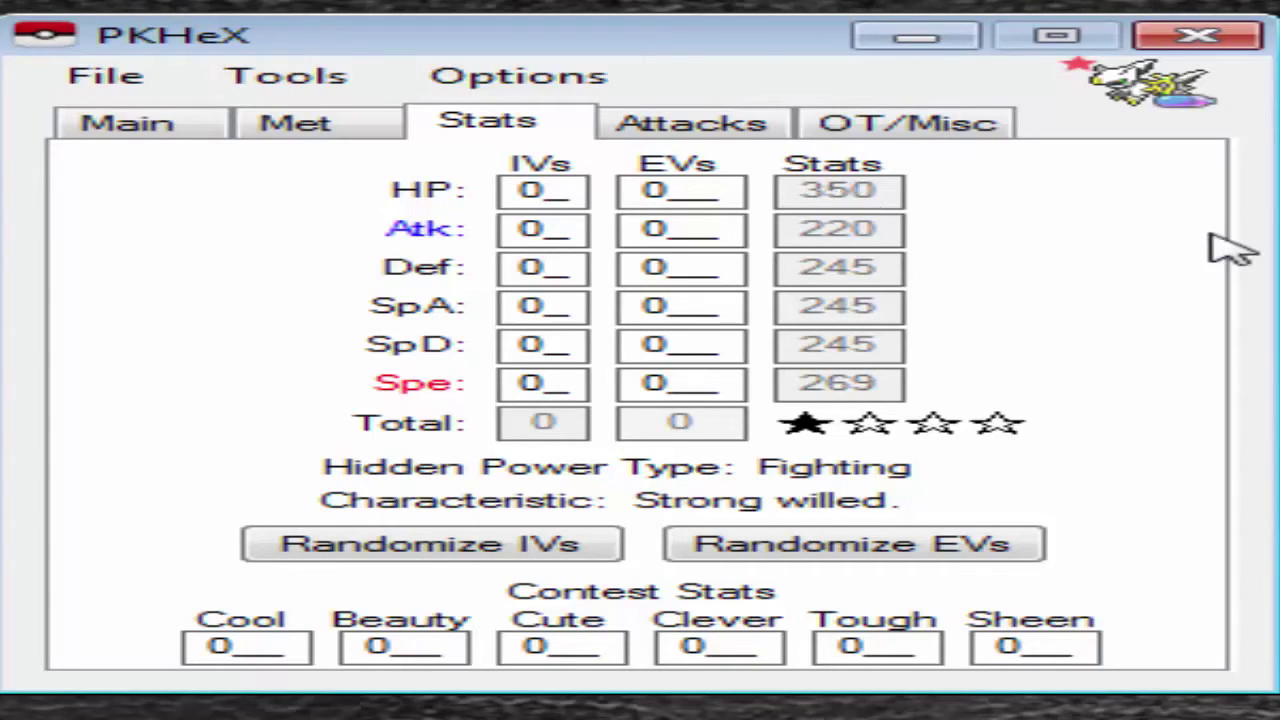
left_click(545, 187)
type("31")
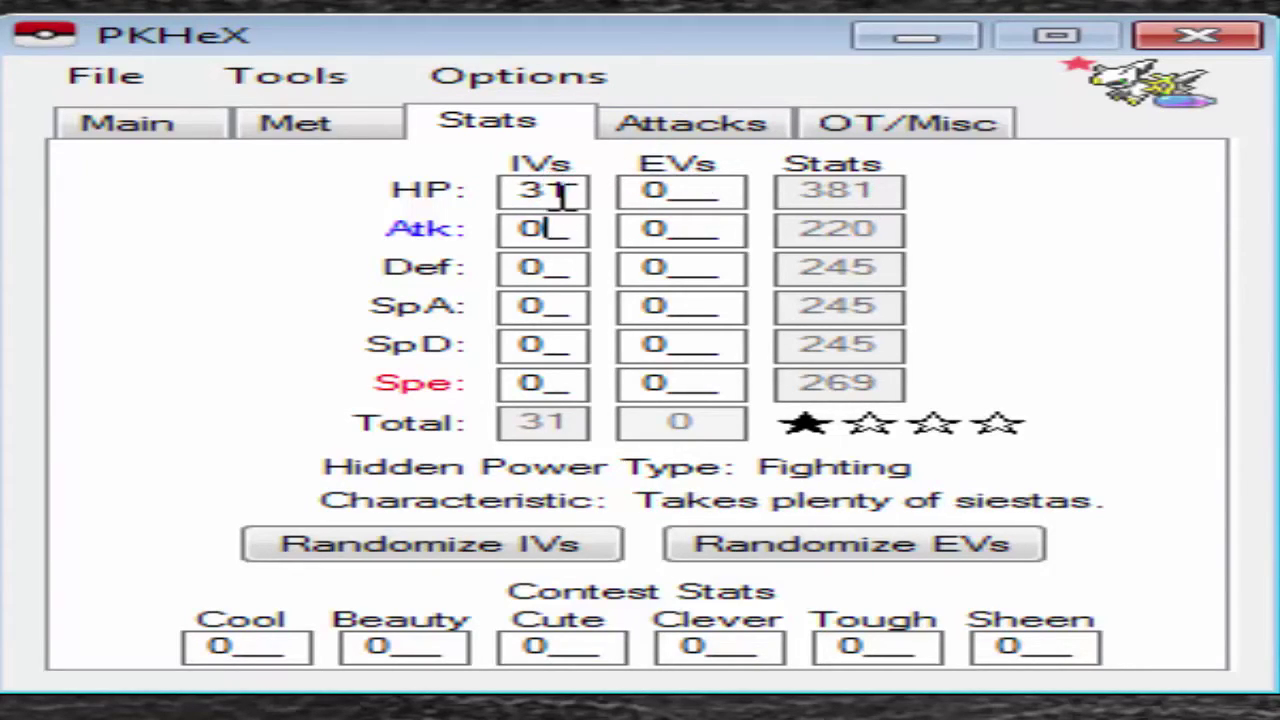
left_click_drag(560, 191, 423, 188)
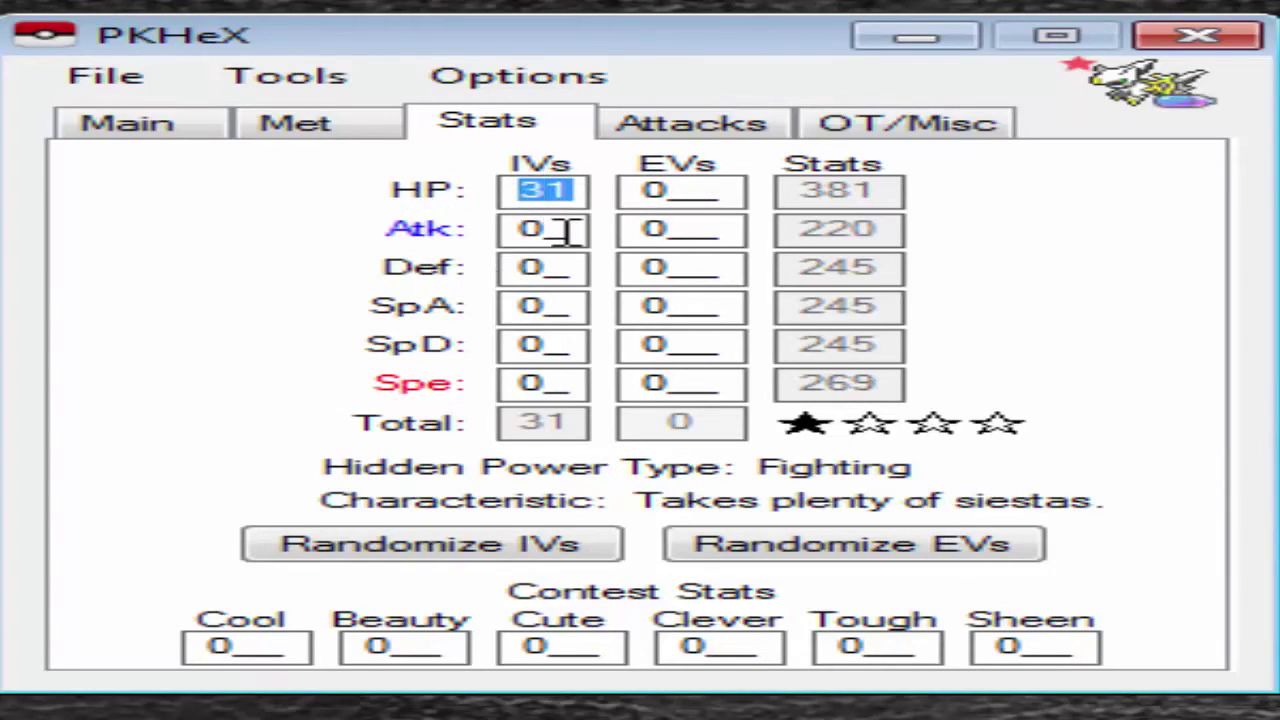
left_click(530, 226)
type("31")
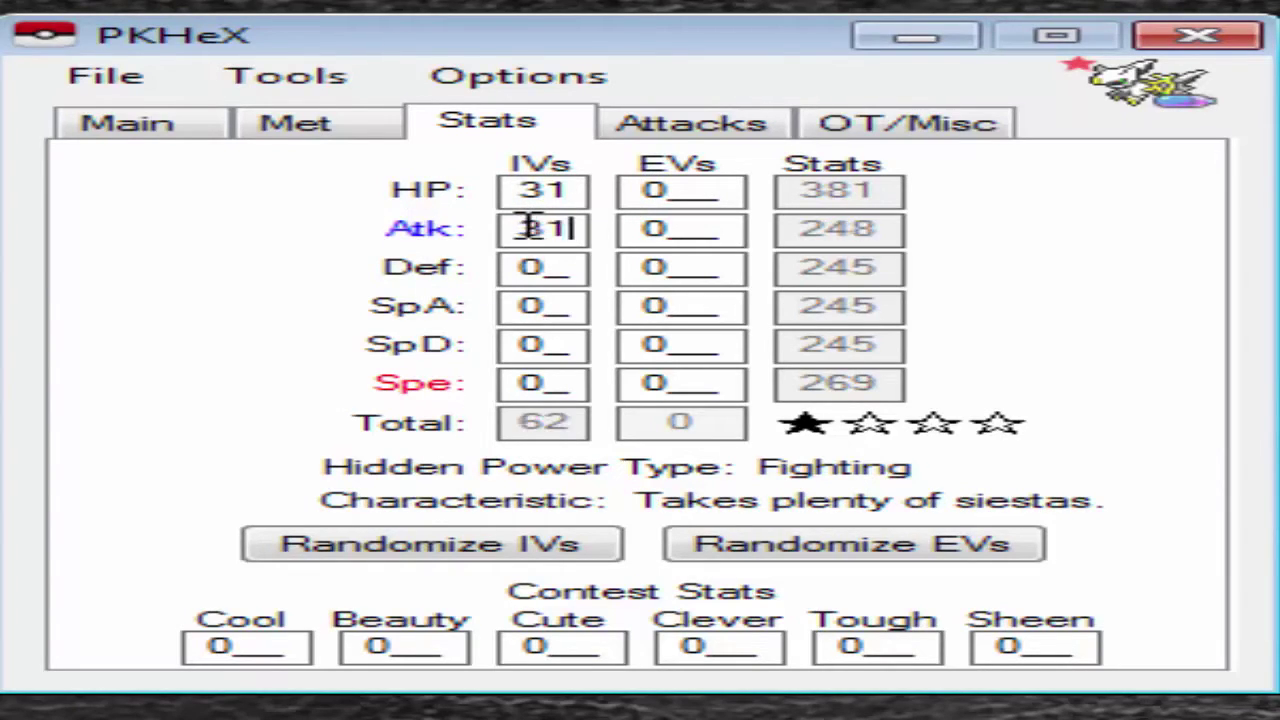
left_click(532, 265)
type("31")
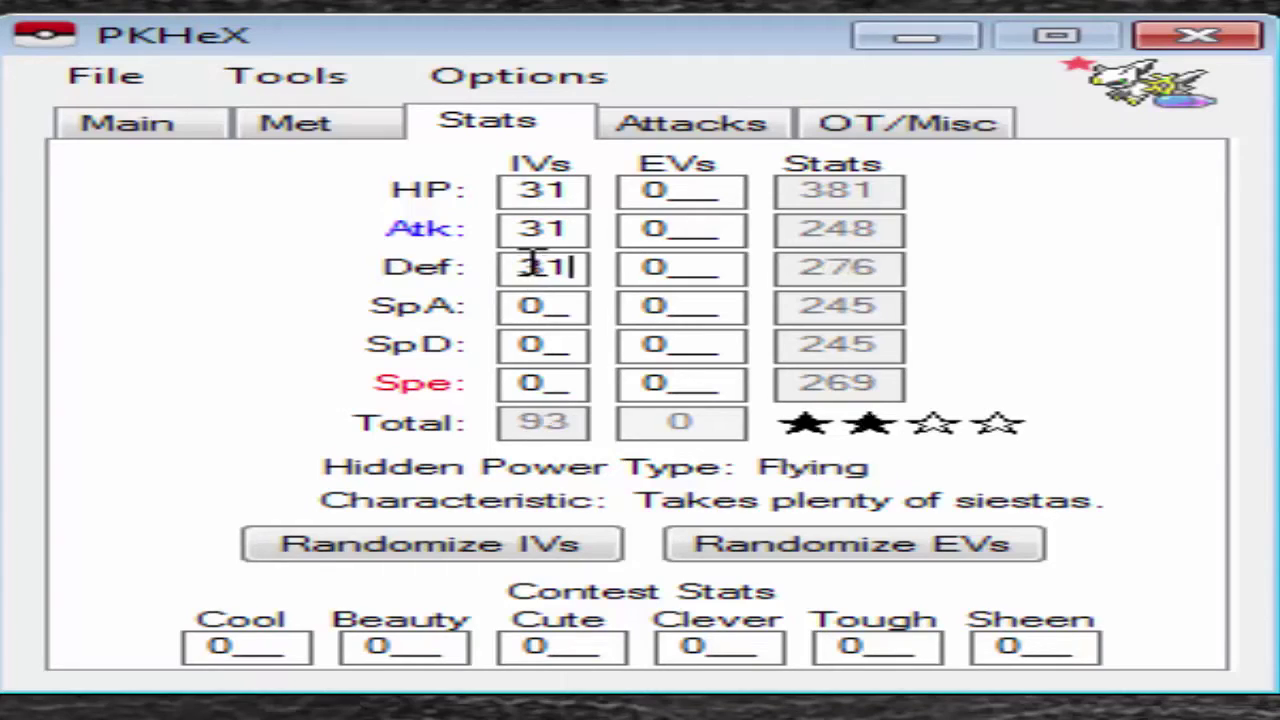
left_click(555, 308)
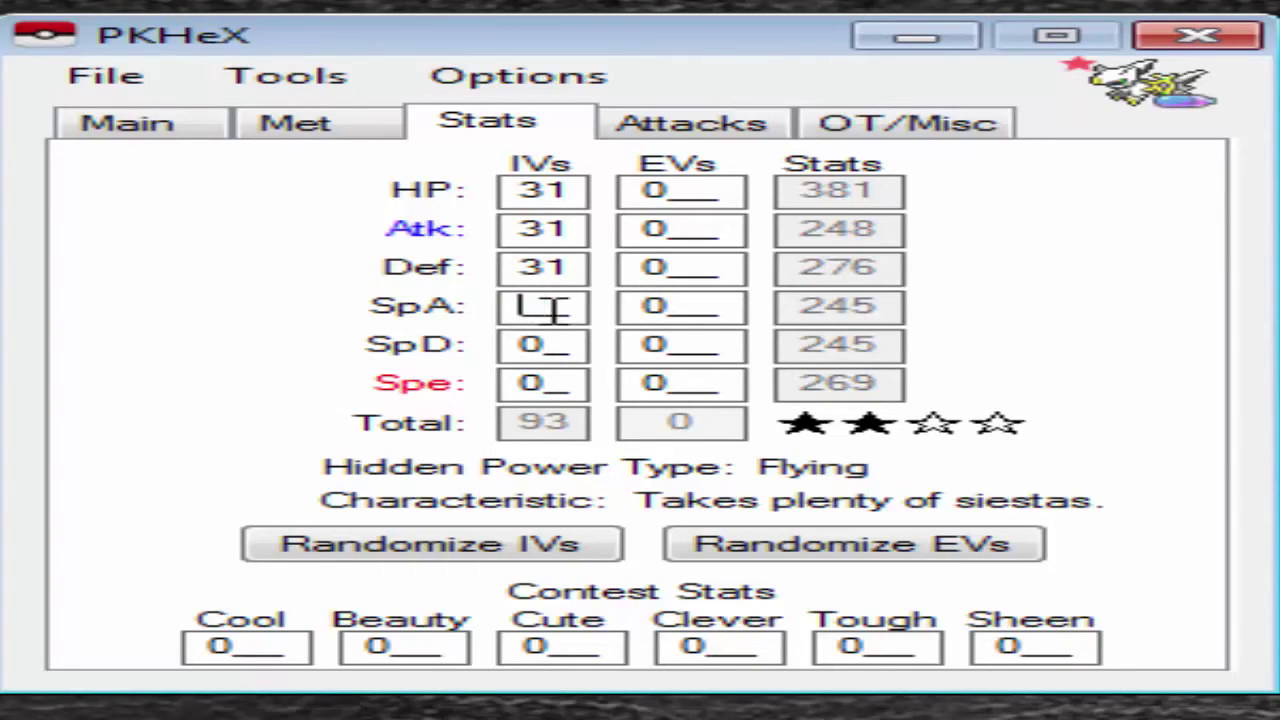
type("31")
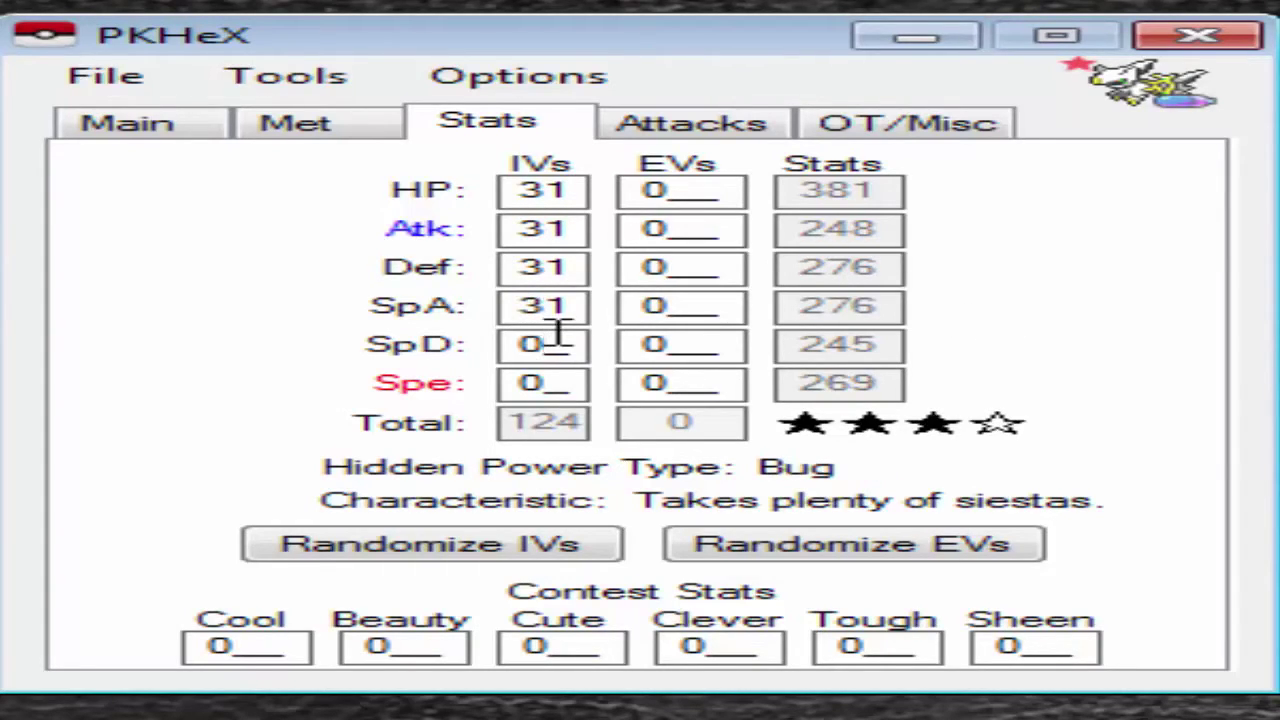
left_click(556, 335)
type("31")
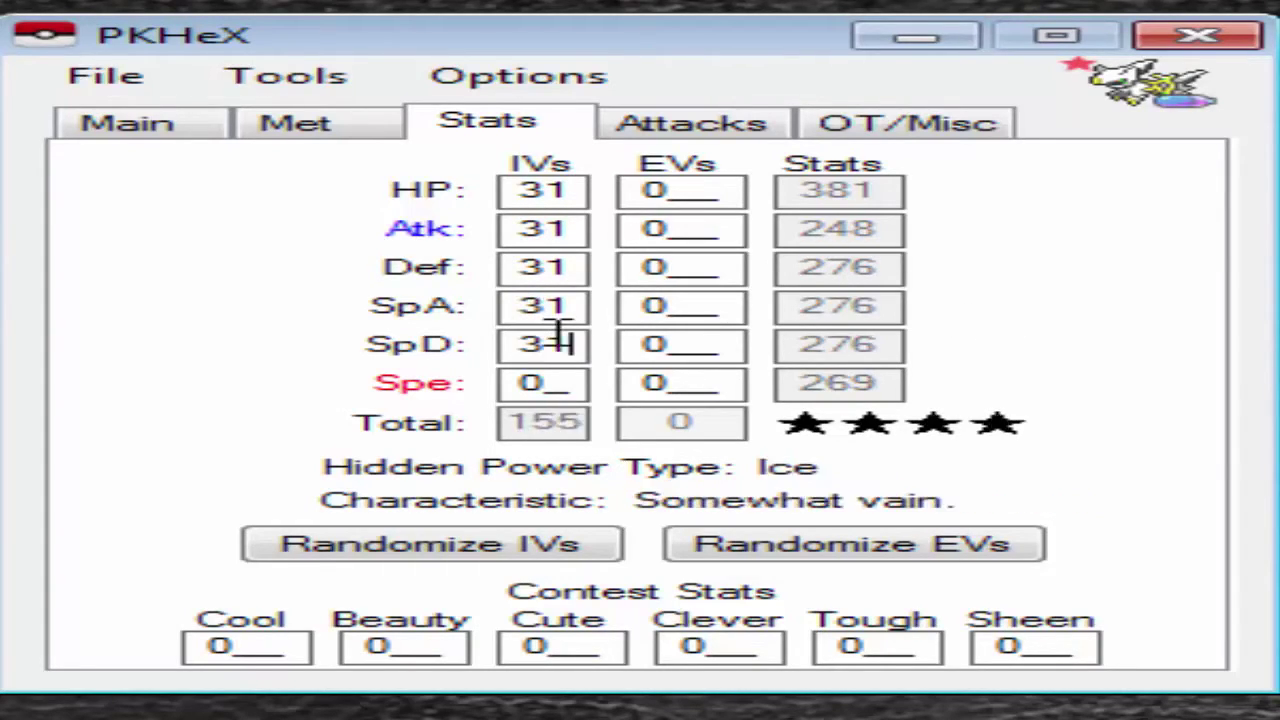
left_click(555, 383)
type("31")
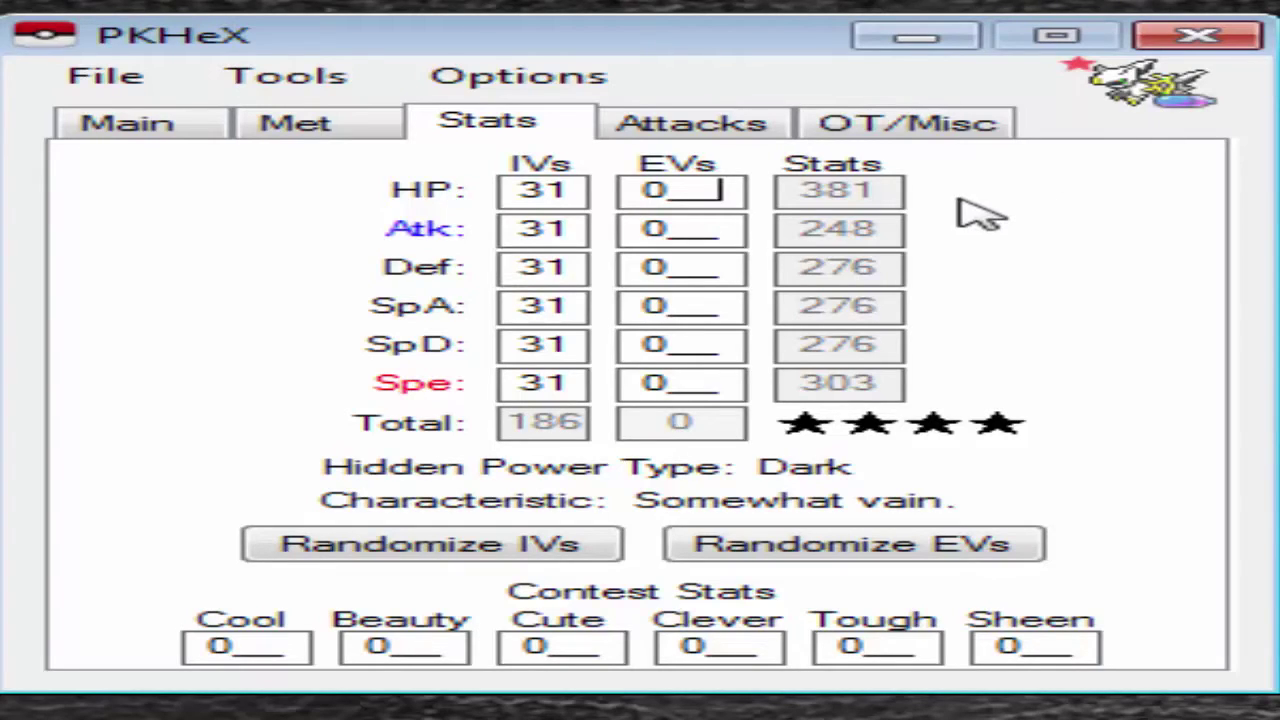
Set the Arceus's EVs to 4 in HP, 252 in SpA and 252 in Spe
key("BackSpace")
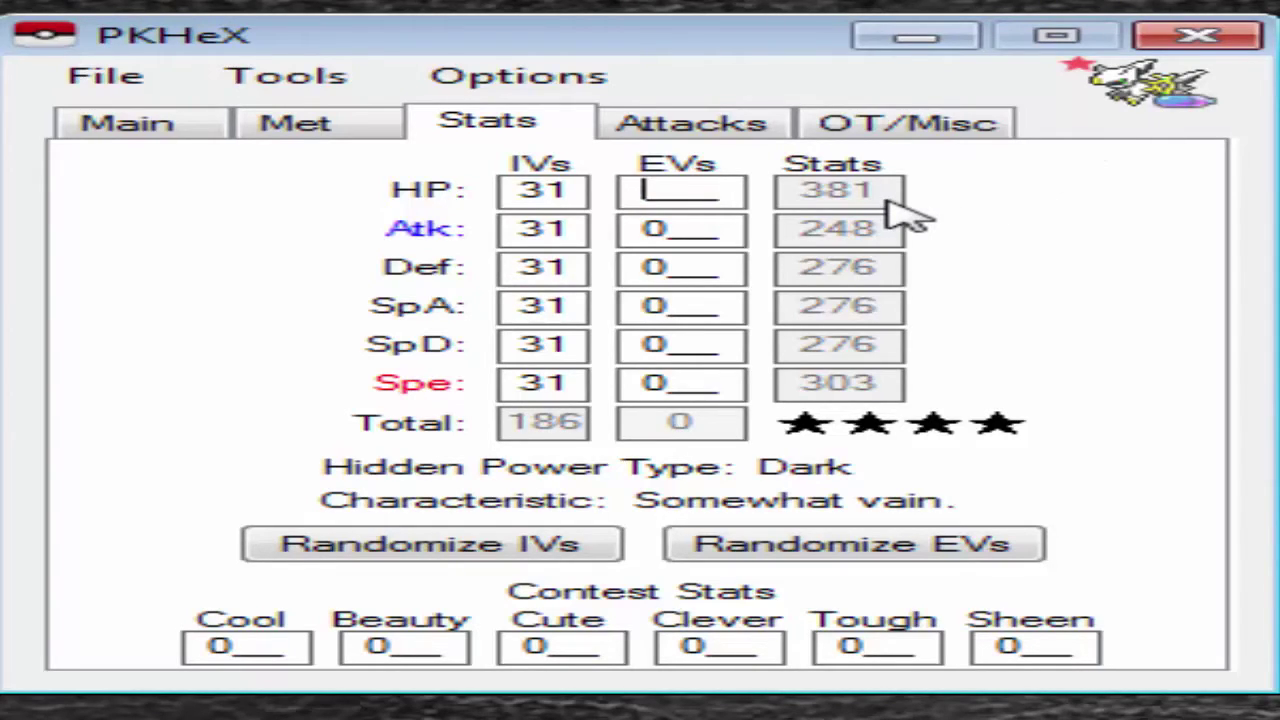
type("4")
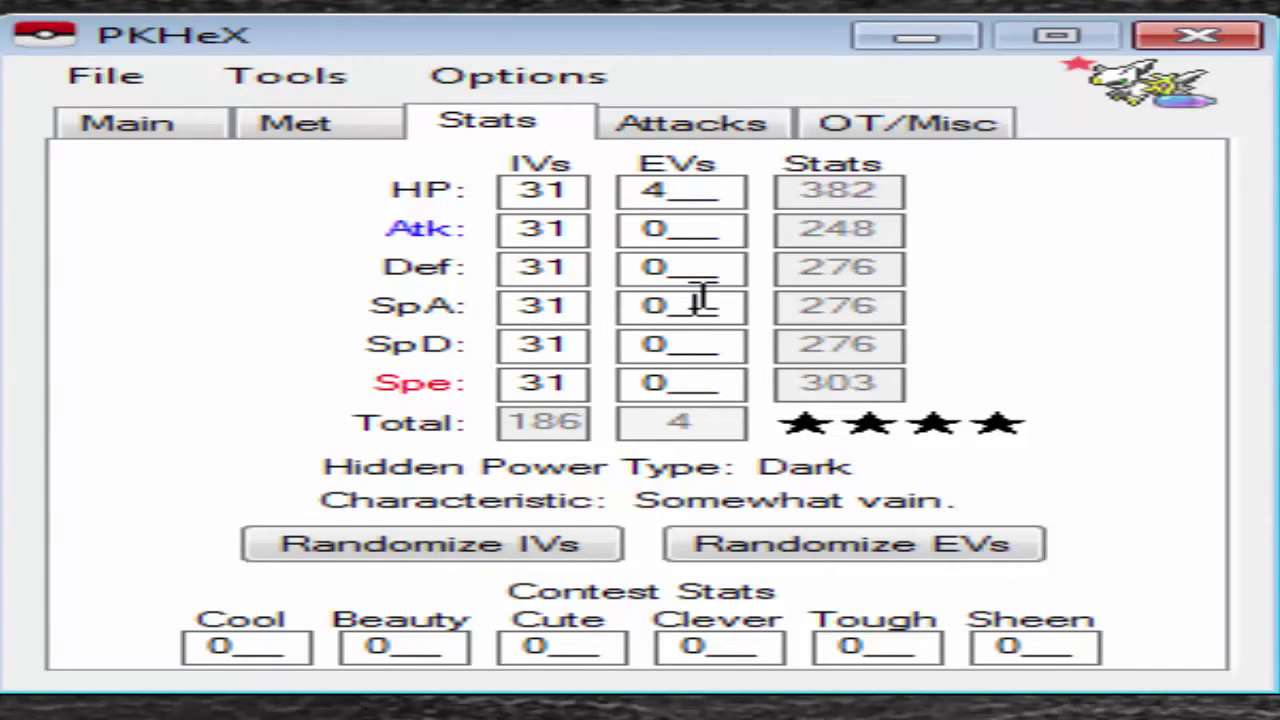
key("BackSpace")
type("252")
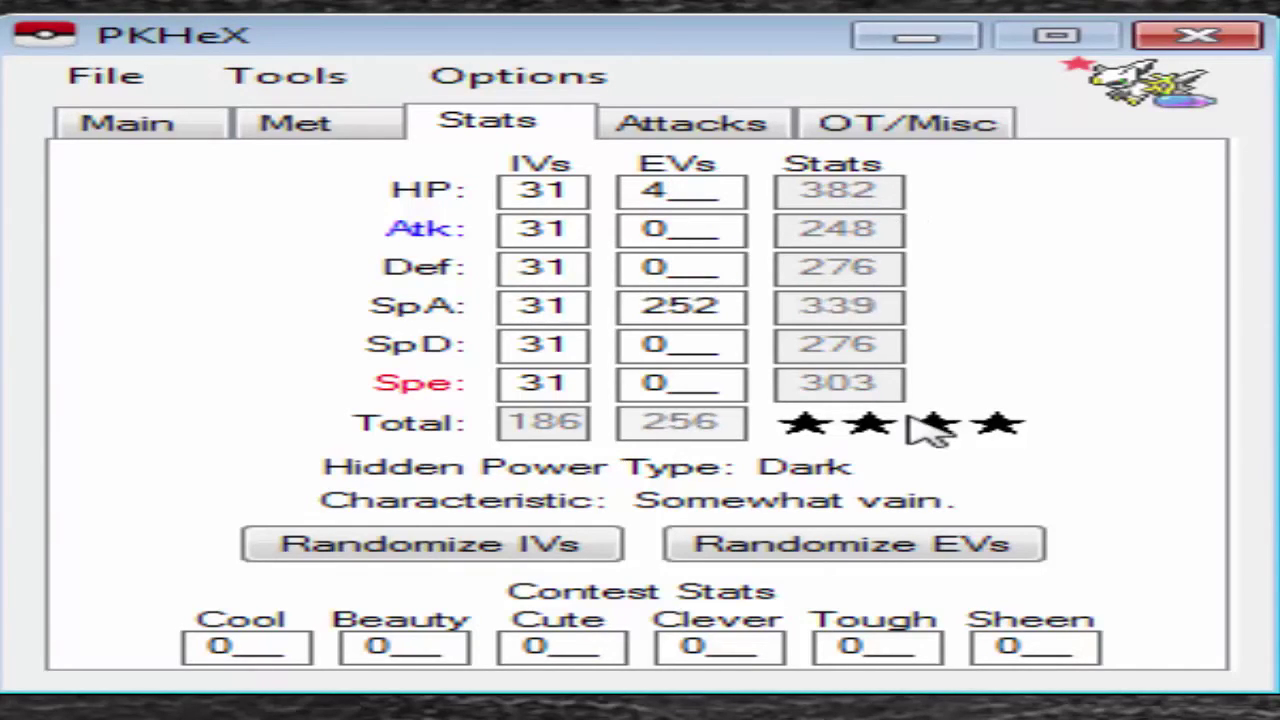
left_click(666, 380)
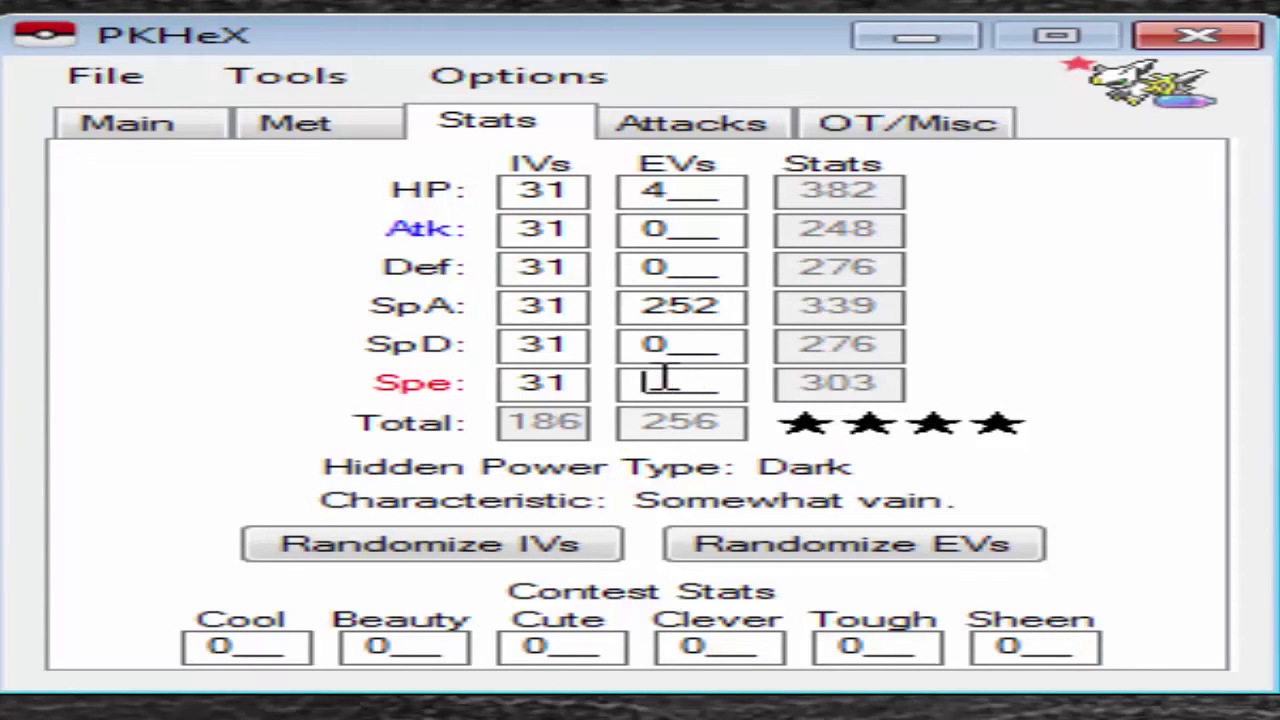
type("252")
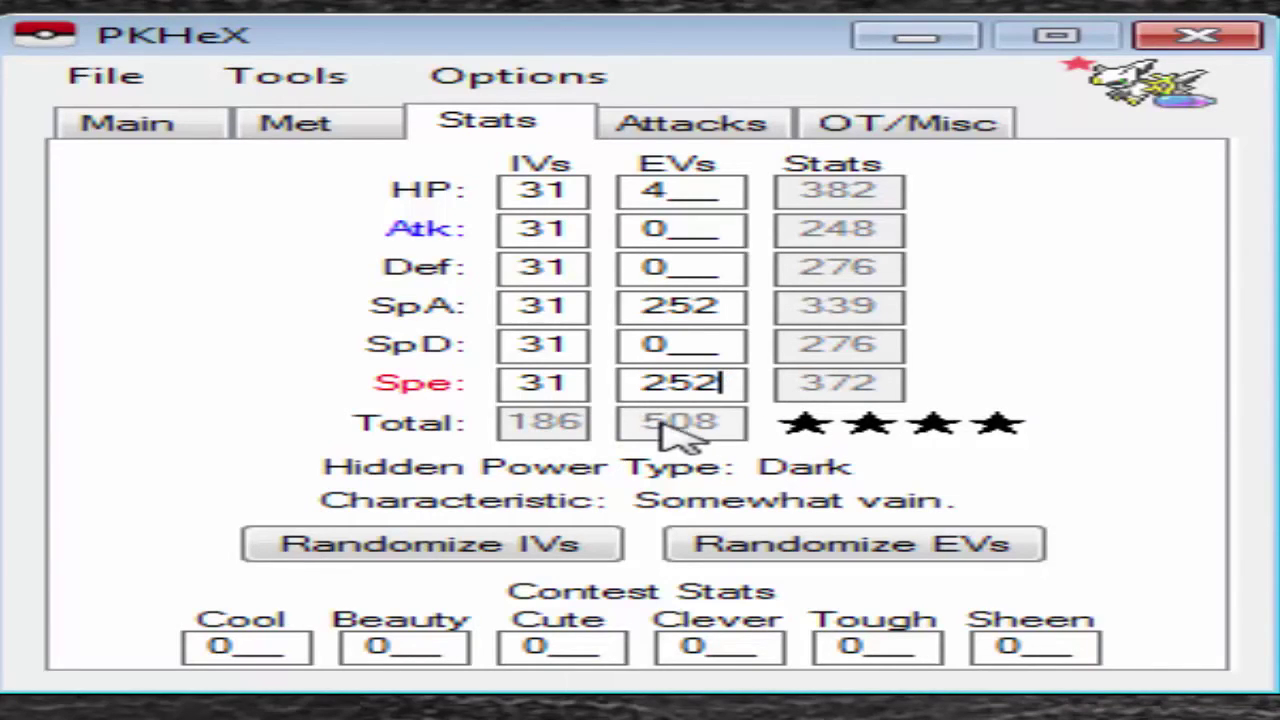
left_click_drag(734, 381, 625, 375)
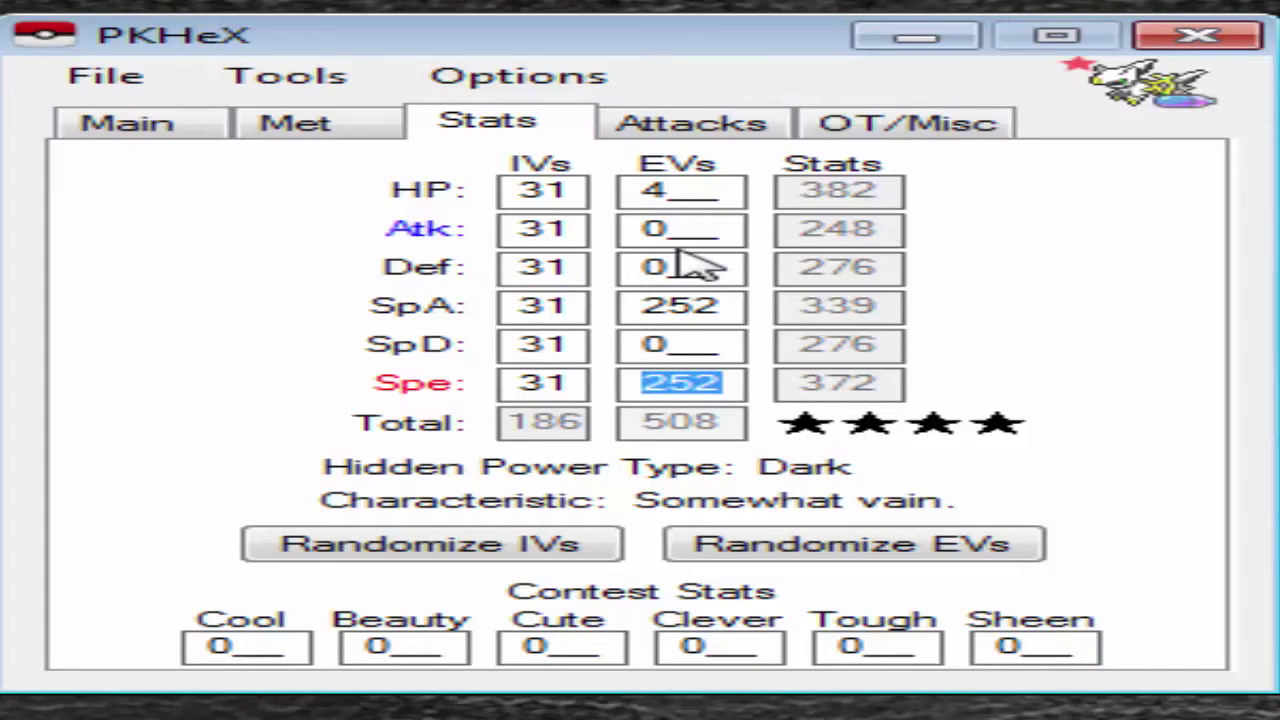
Choose Judgment as the Arceus's first current move
left_click(700, 135)
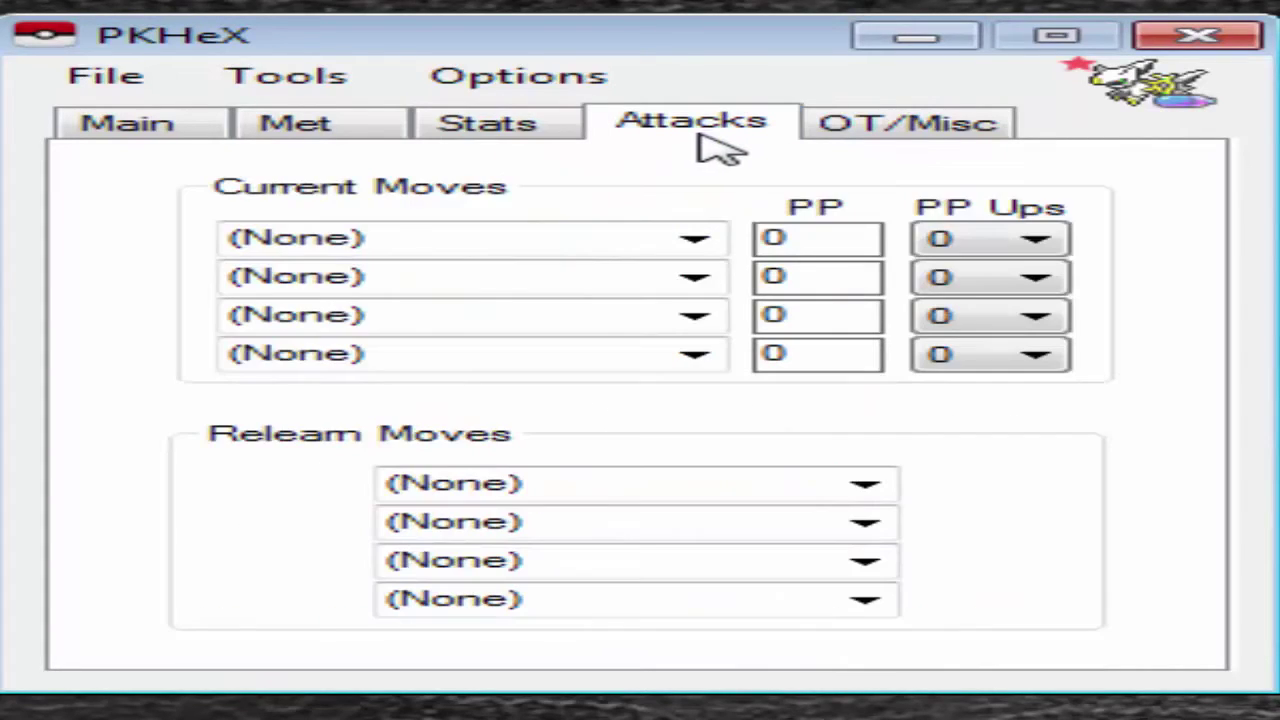
left_click(545, 243)
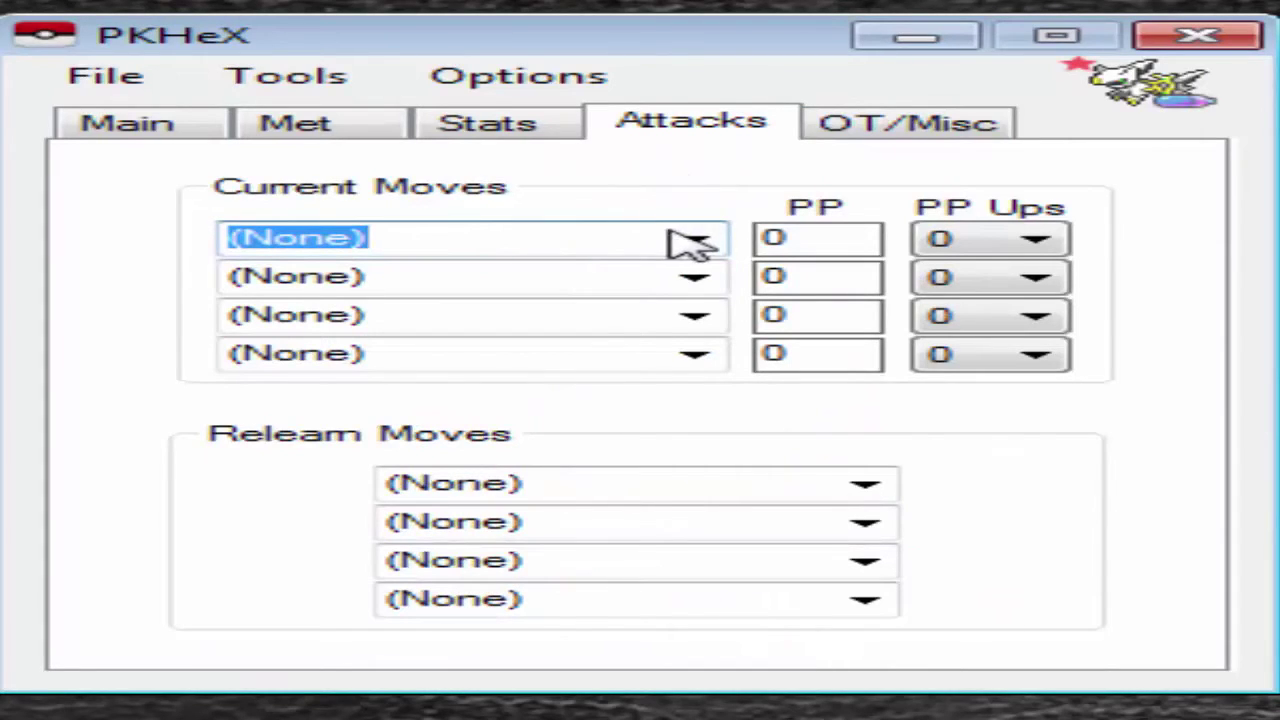
left_click(712, 243)
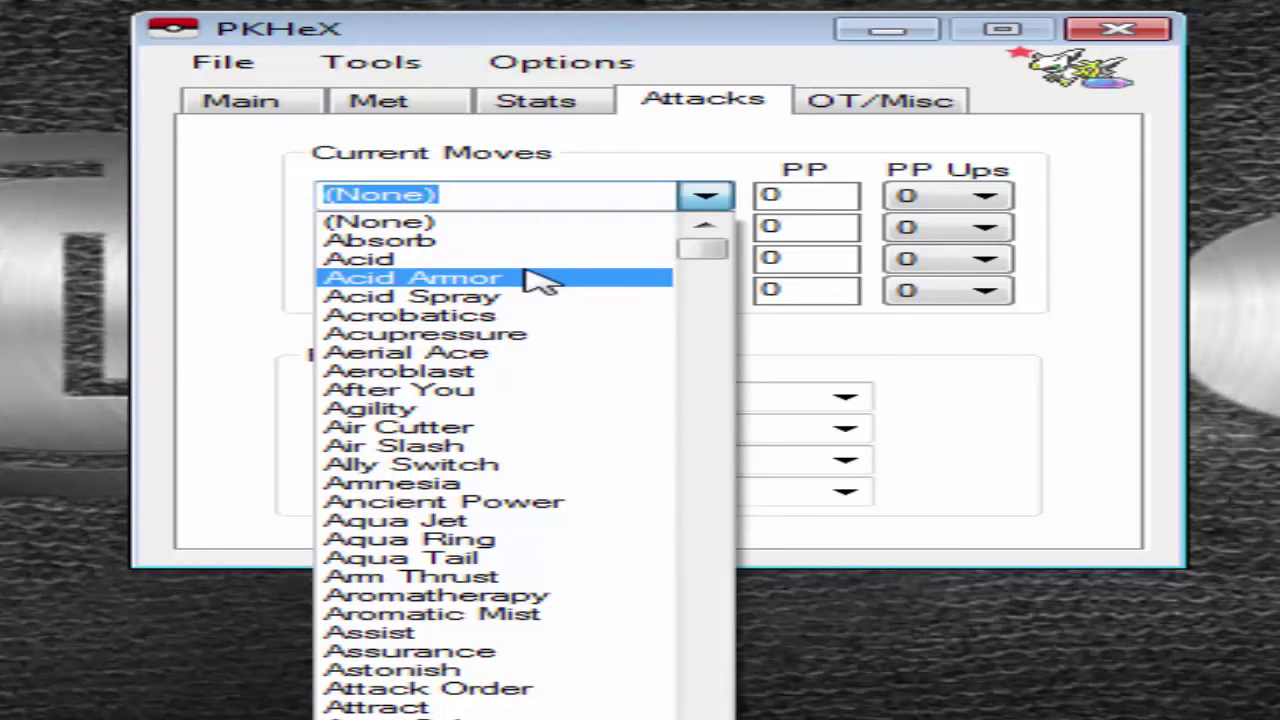
type("jug")
key("BackSpace")
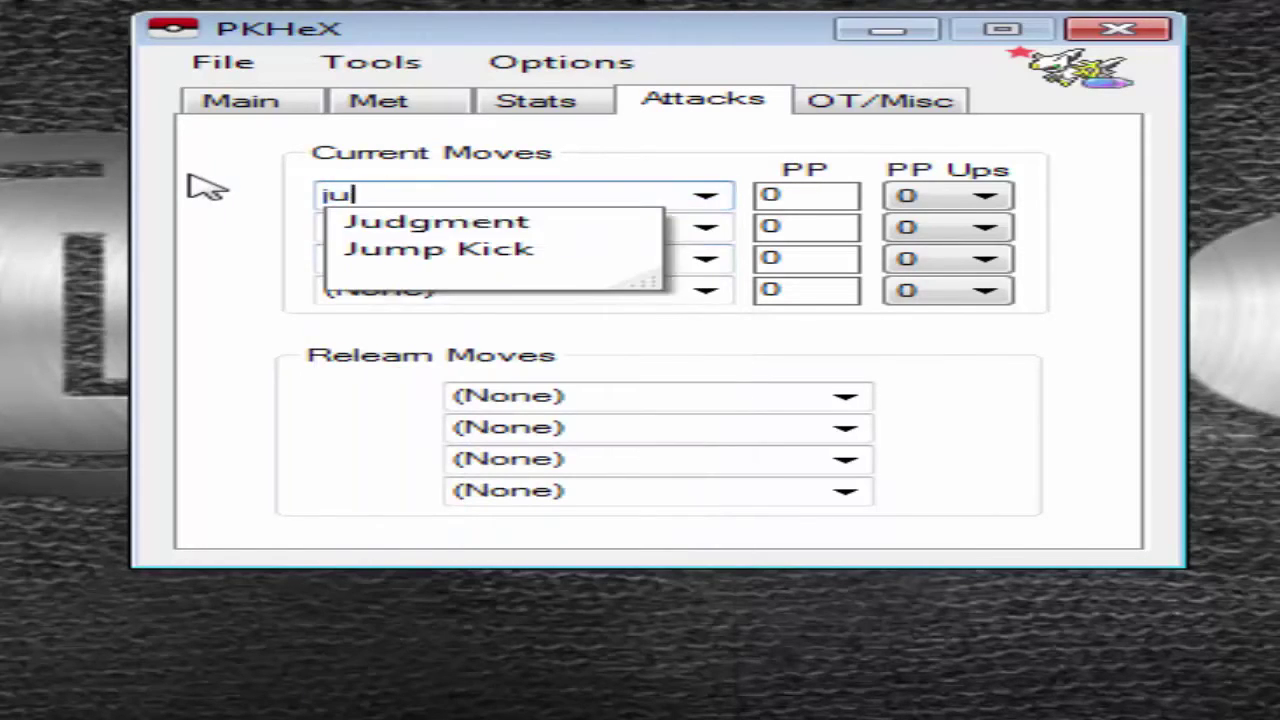
left_click(478, 232)
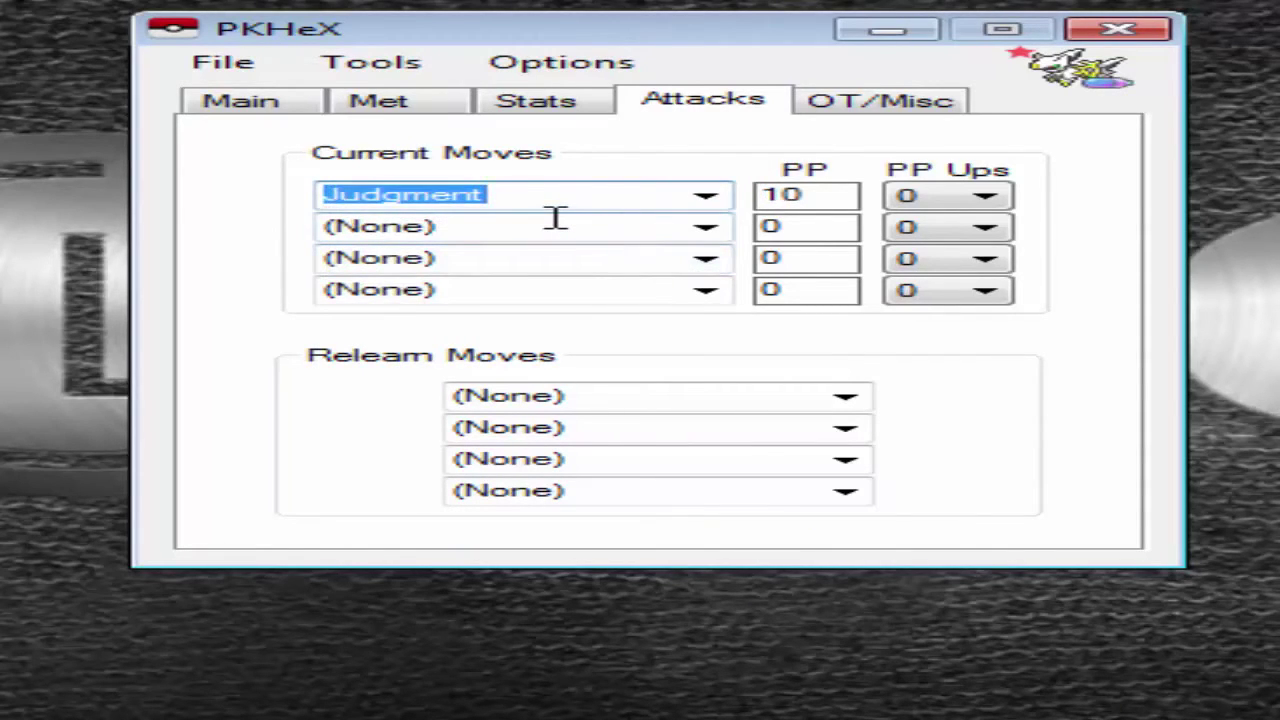
Choose Shadow Force as the Arceus's second current move
left_click(551, 218)
left_click(712, 229)
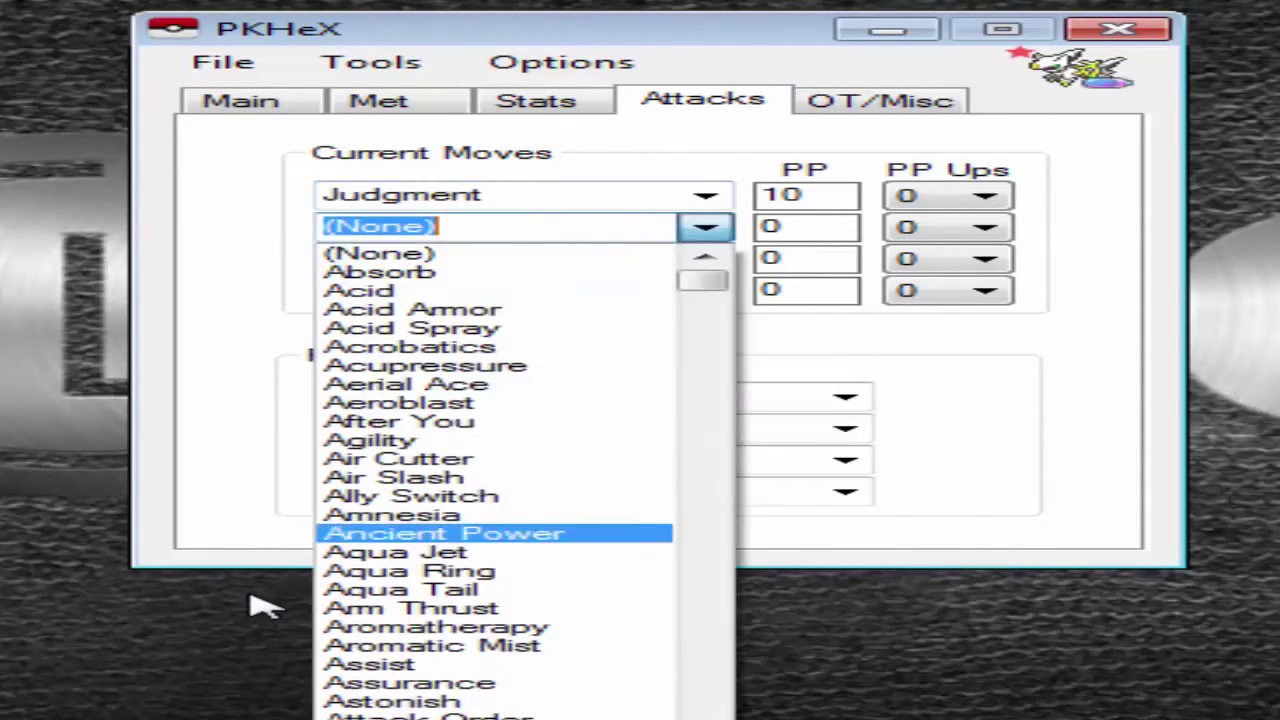
scroll(451, 586, "down", 20)
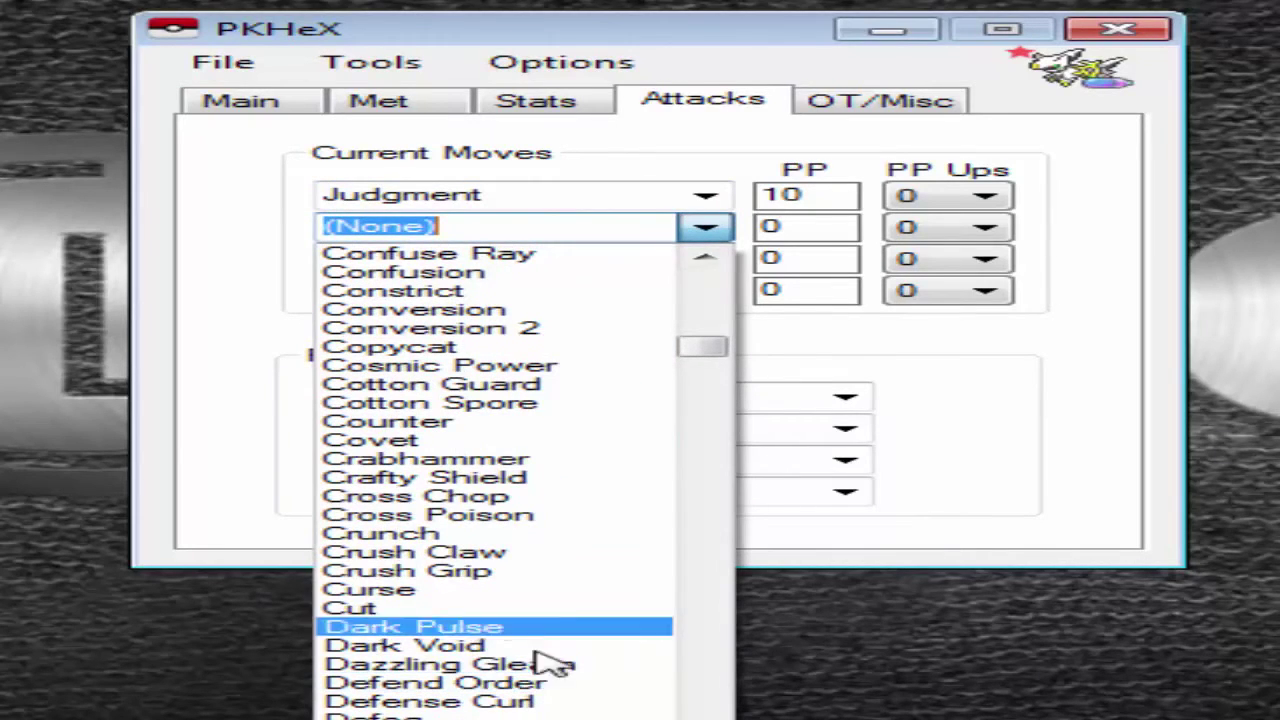
scroll(690, 432, "up", 1)
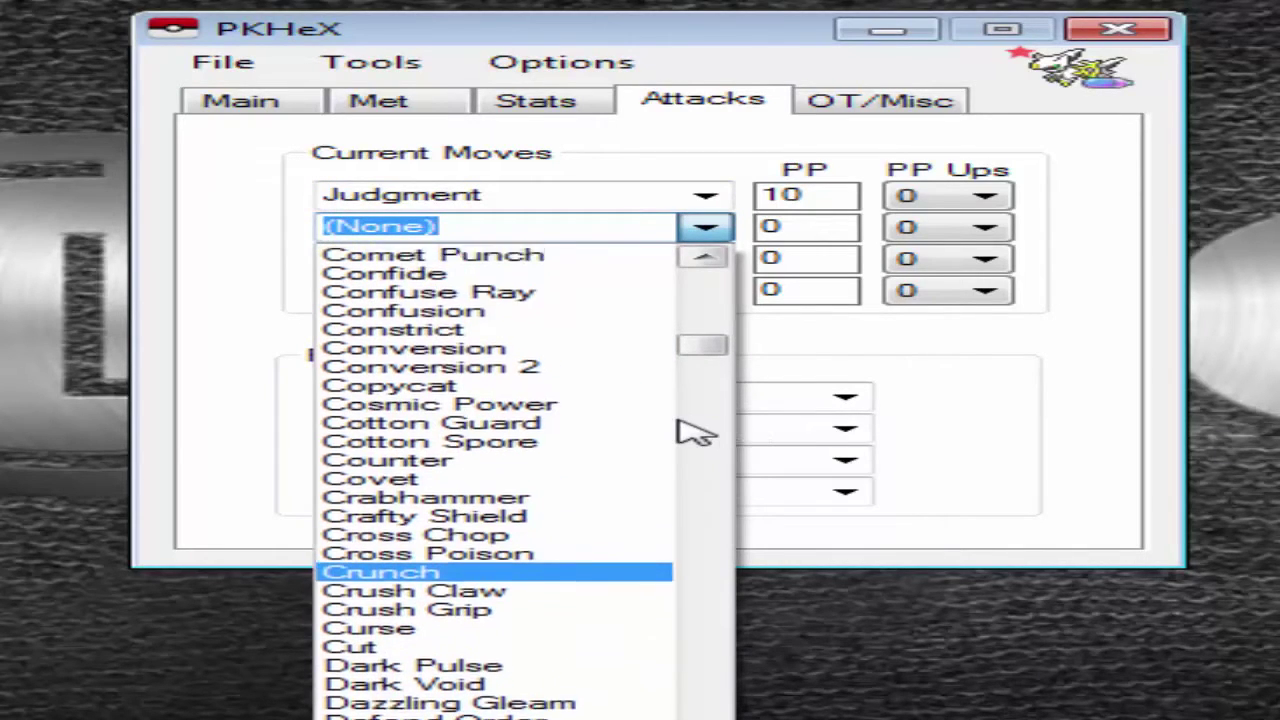
scroll(606, 434, "up", 1)
scroll(571, 480, "down", 12)
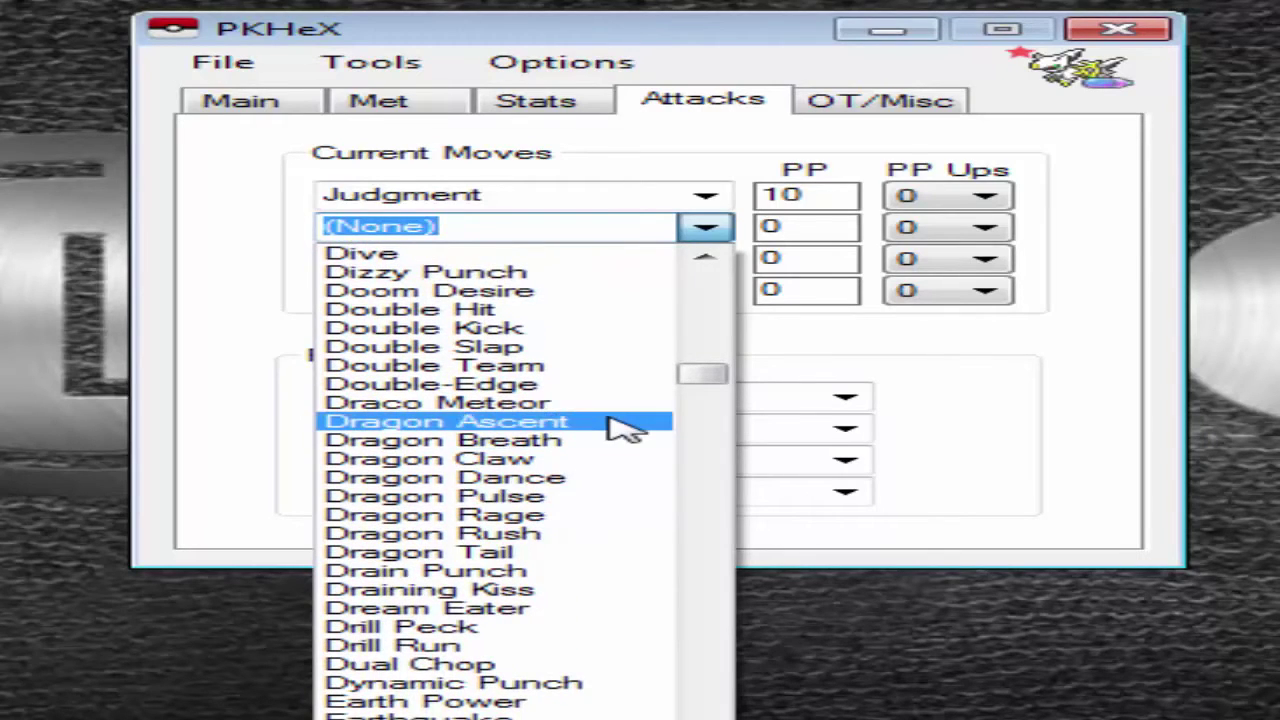
type("shaw")
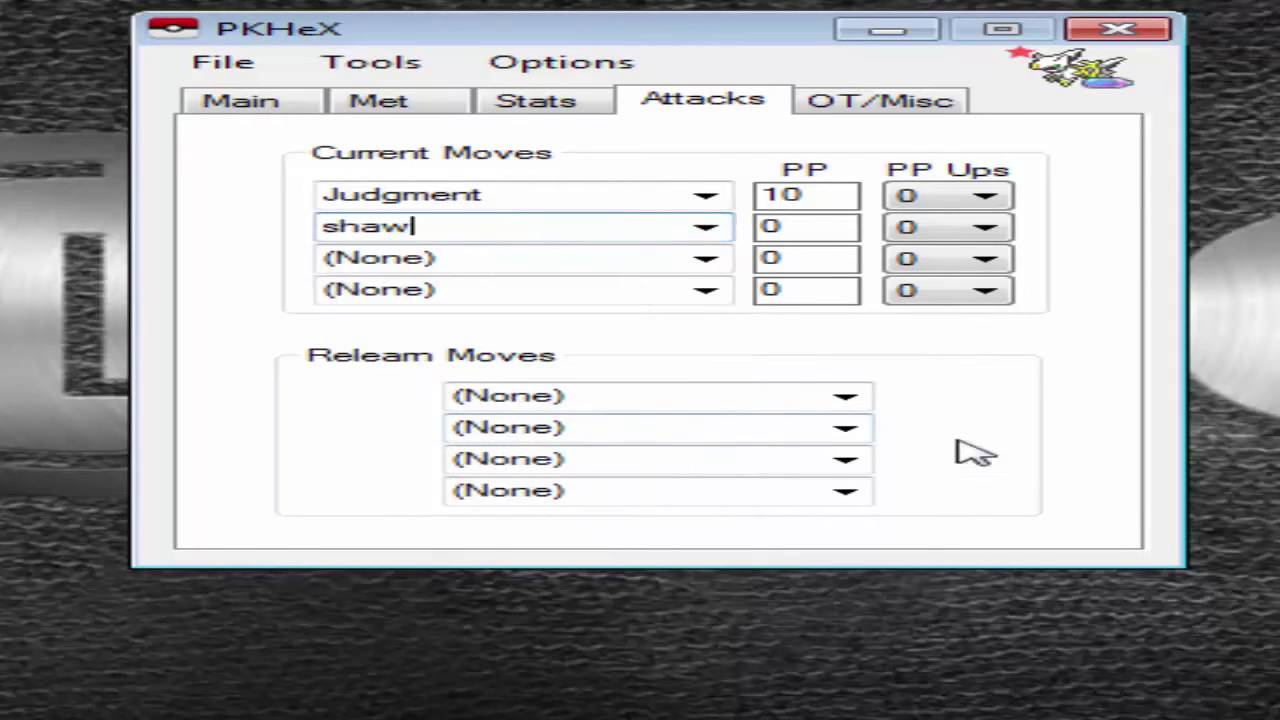
key("BackSpace")
key("BackSpace")
type("aw")
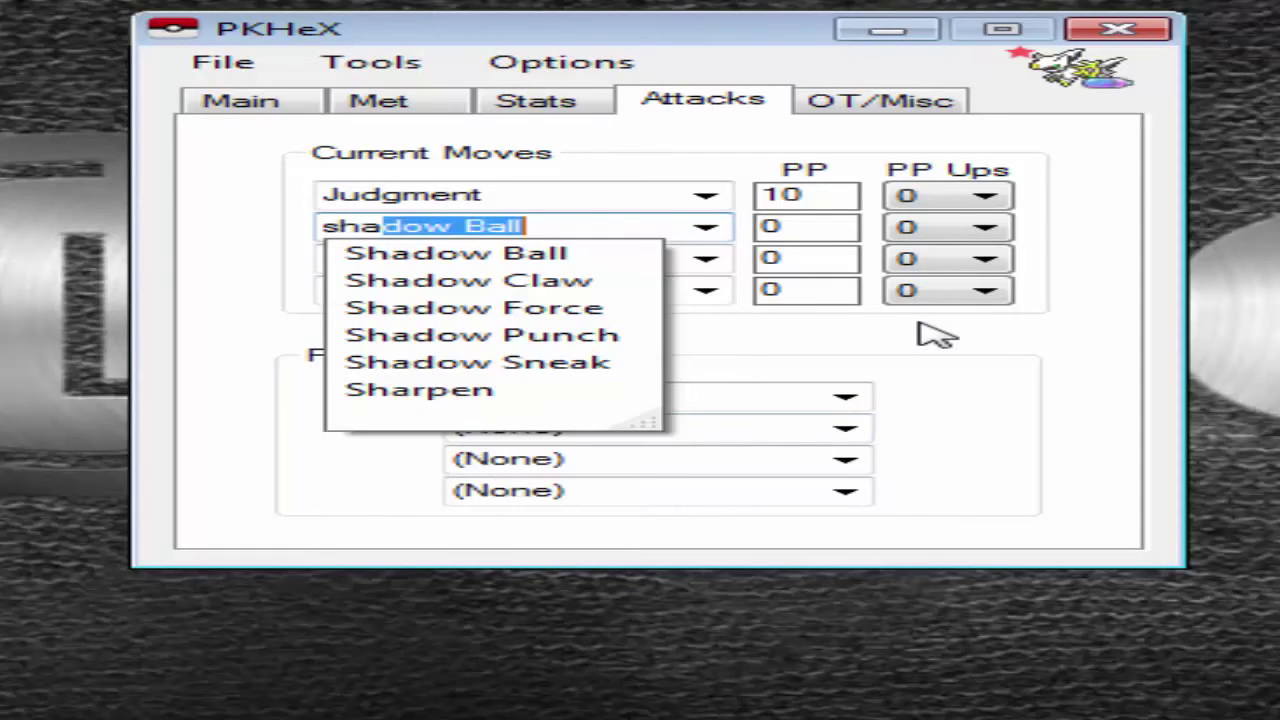
key("BackSpace")
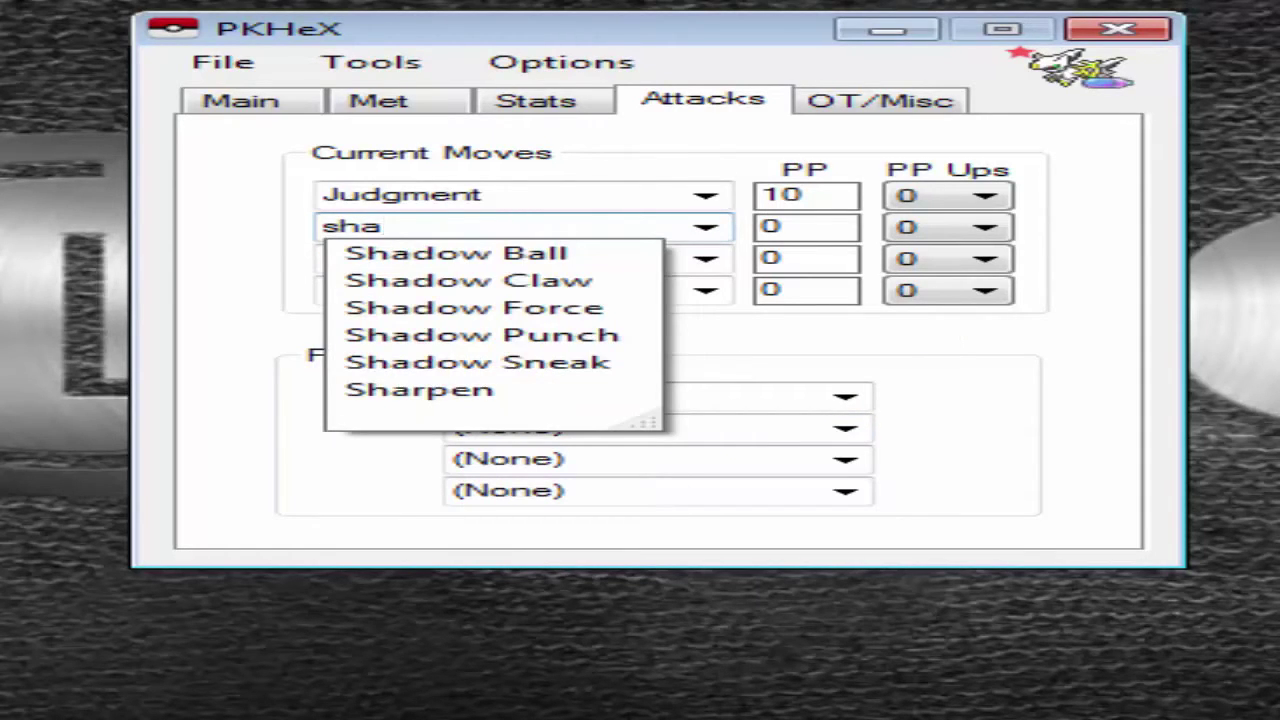
left_click(540, 308)
Choose Roar of Time as the Arceus's third current move
left_click(706, 259)
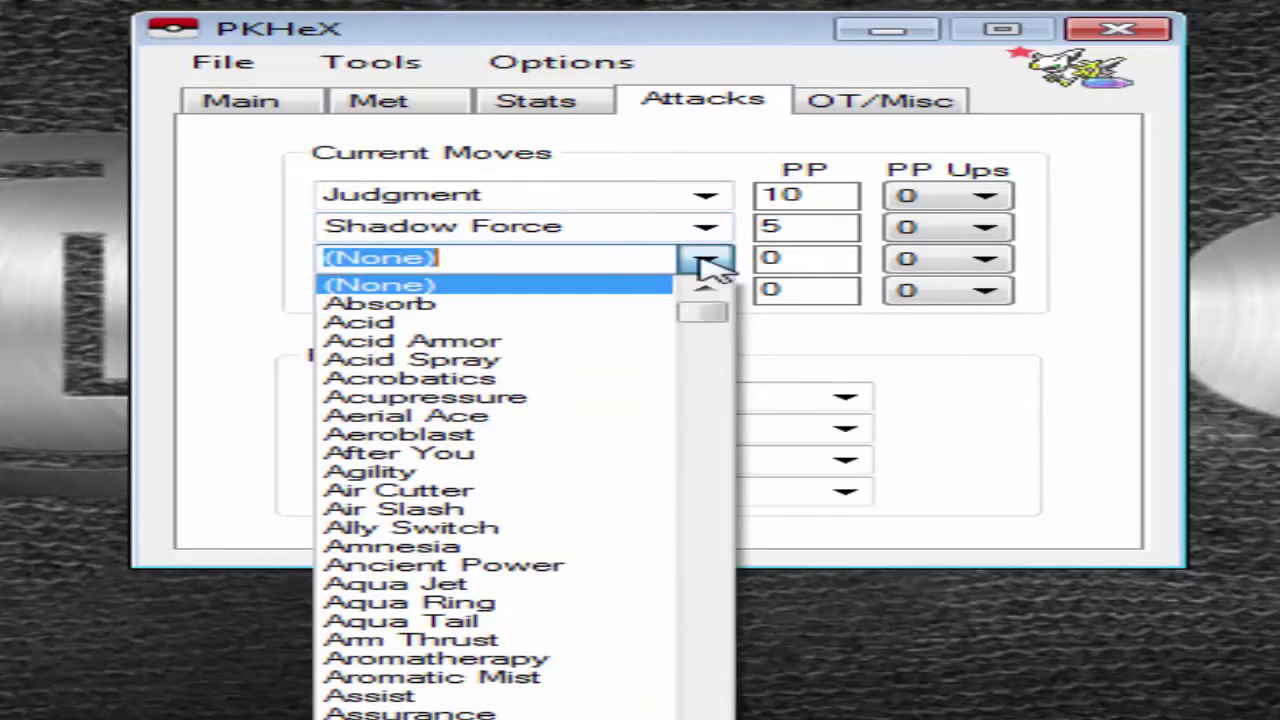
scroll(455, 577, "down", 13)
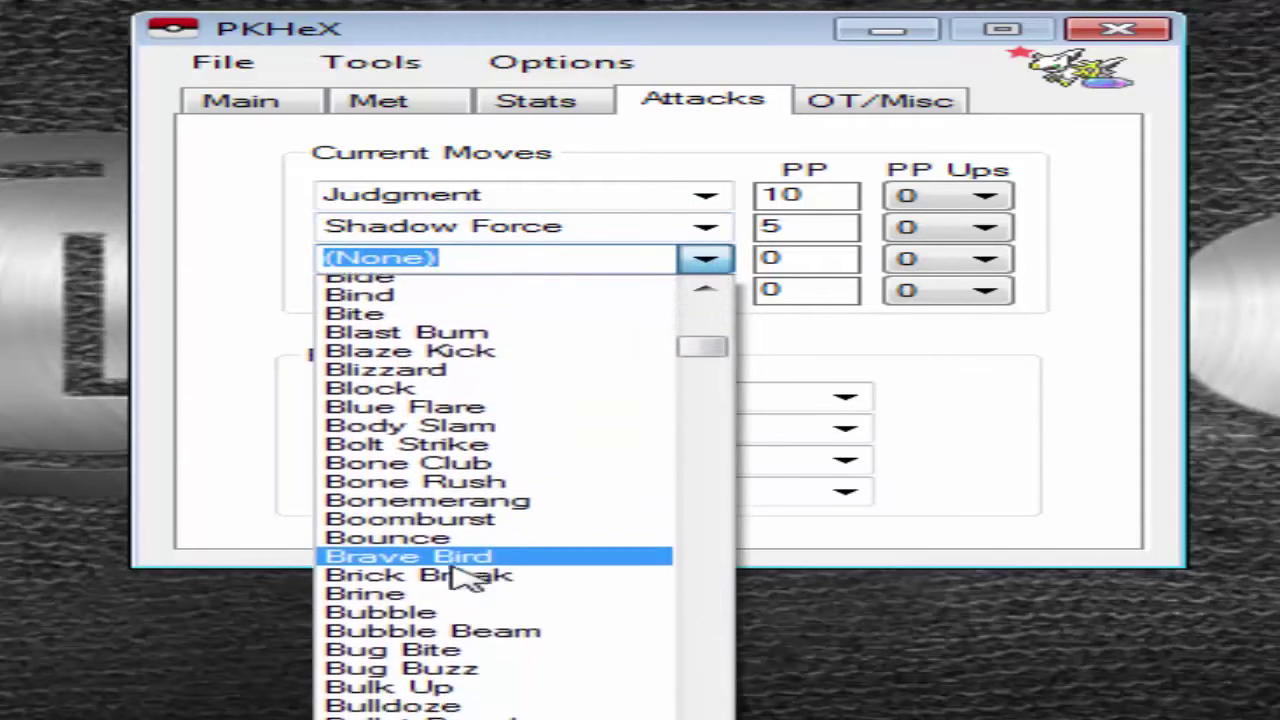
key("BackSpace")
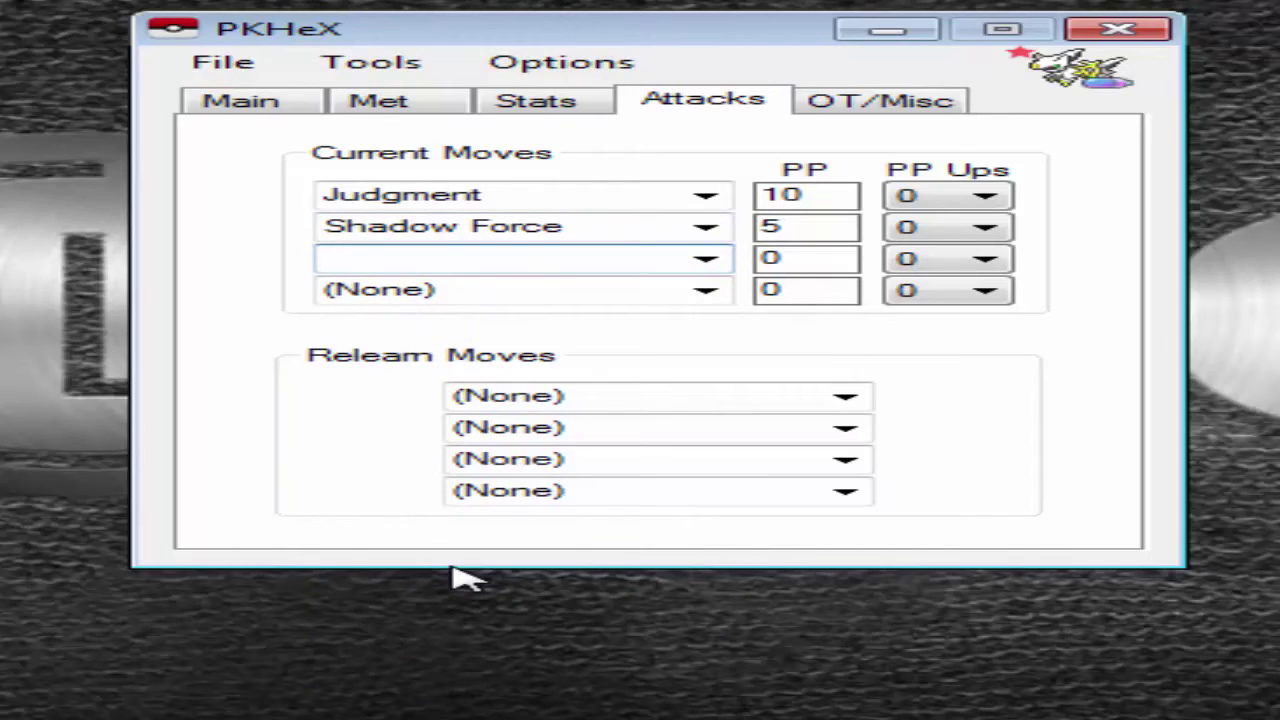
type("roar")
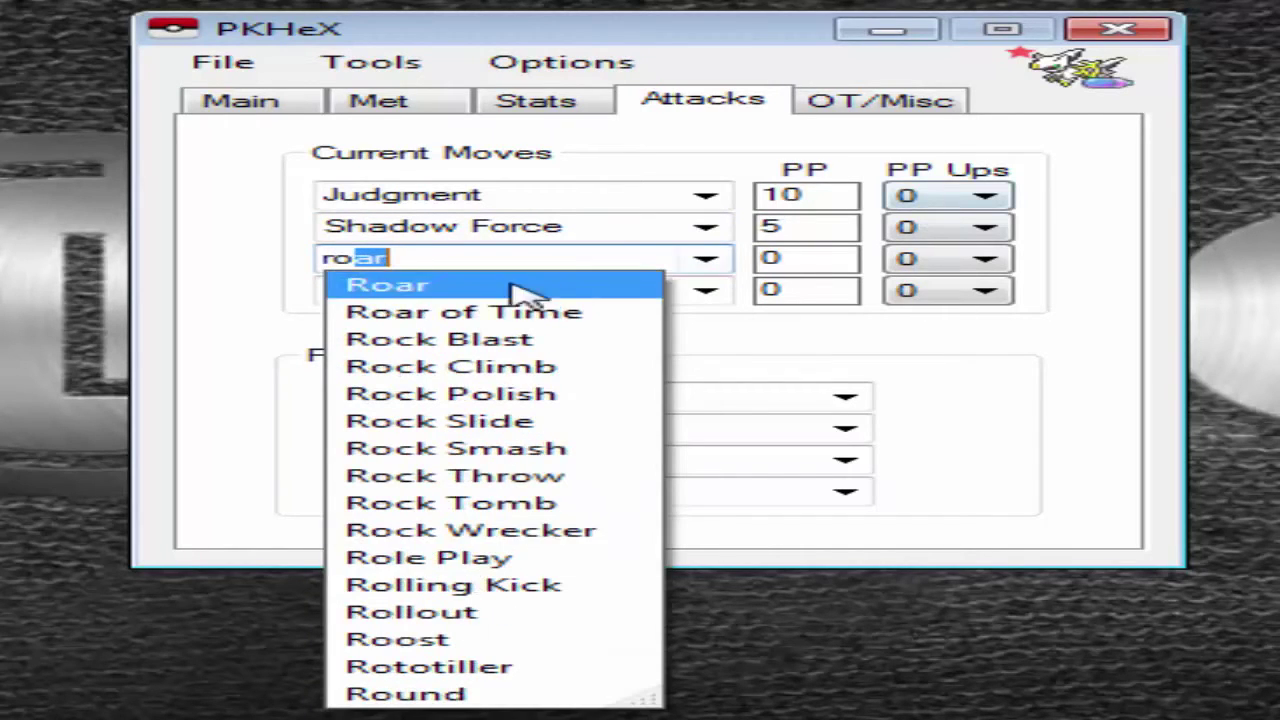
left_click(514, 312)
Choose Protect as the Arceus's fourth current move
left_click(708, 292)
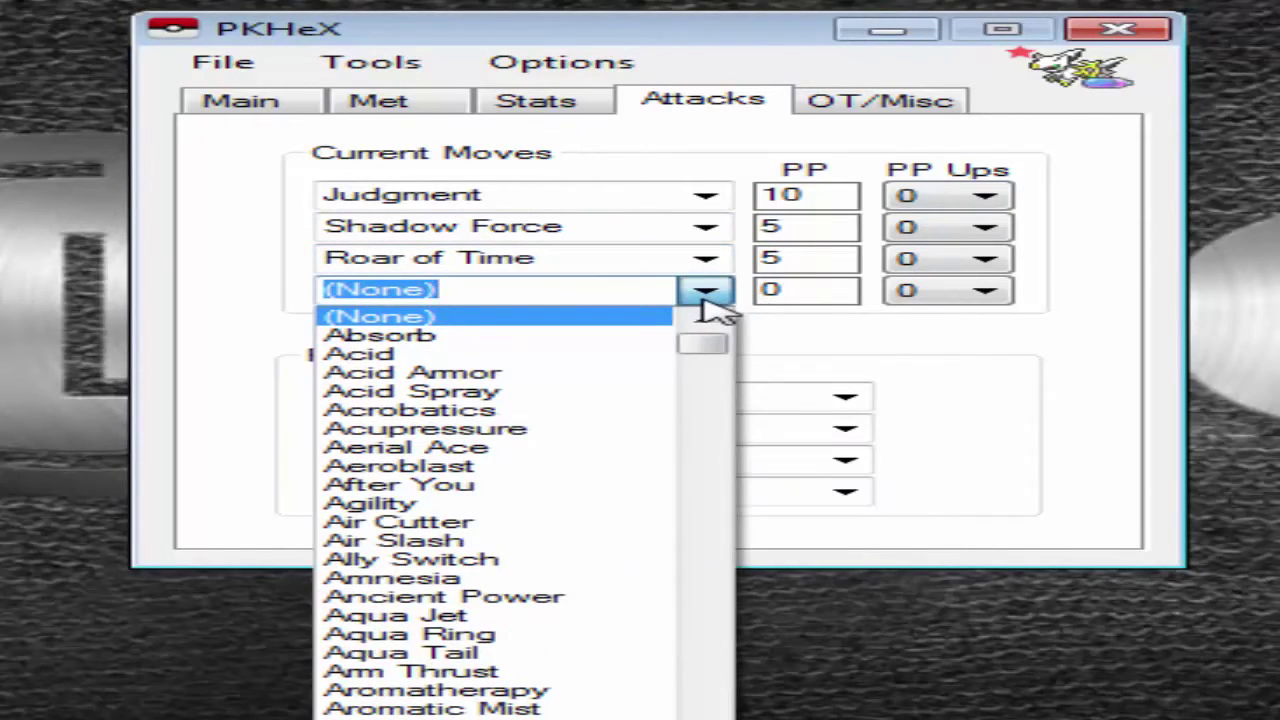
type("precipice Blades")
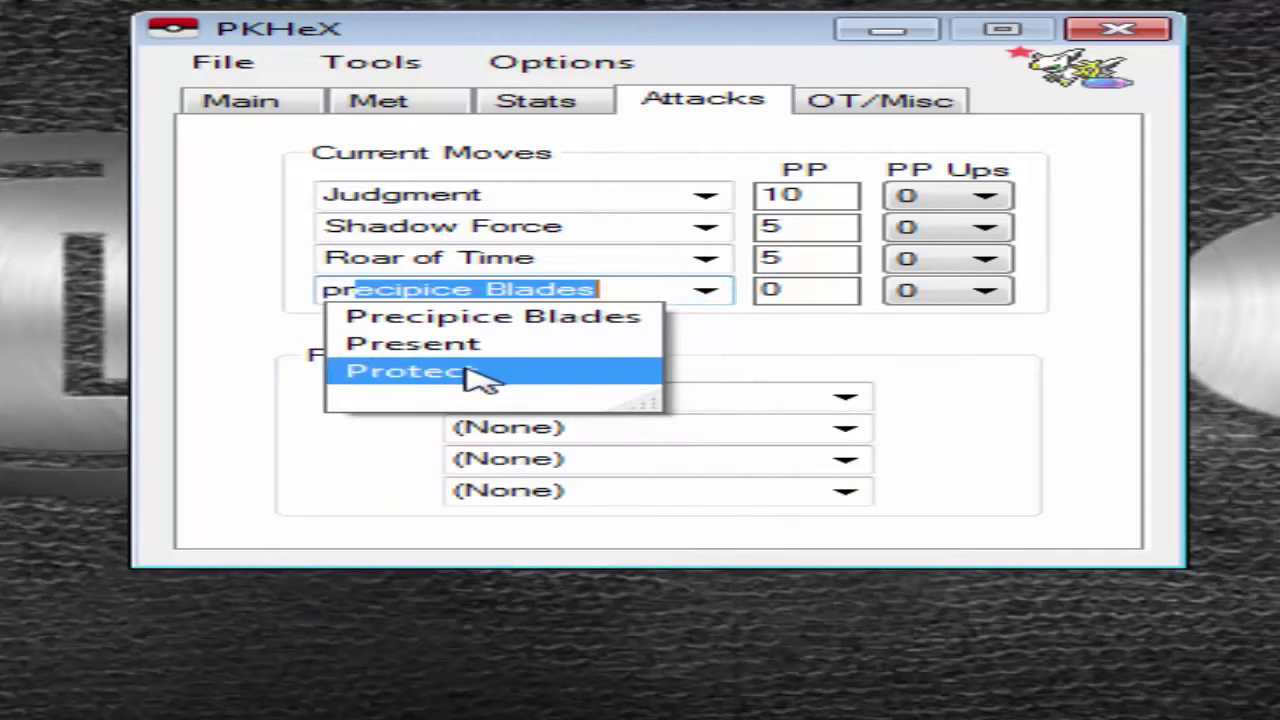
left_click(474, 372)
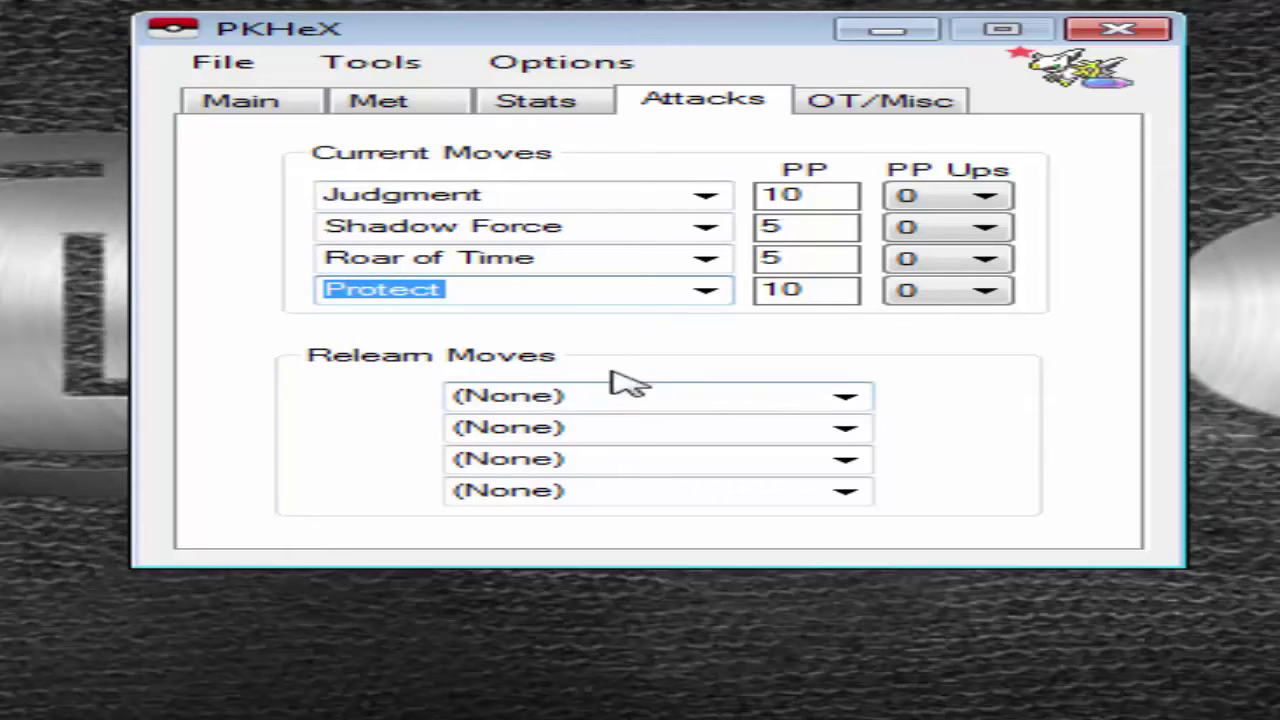
Set the PP Ups to 3 for Judgment, Shadow Force, Roar of Time and Protect
left_click(992, 195)
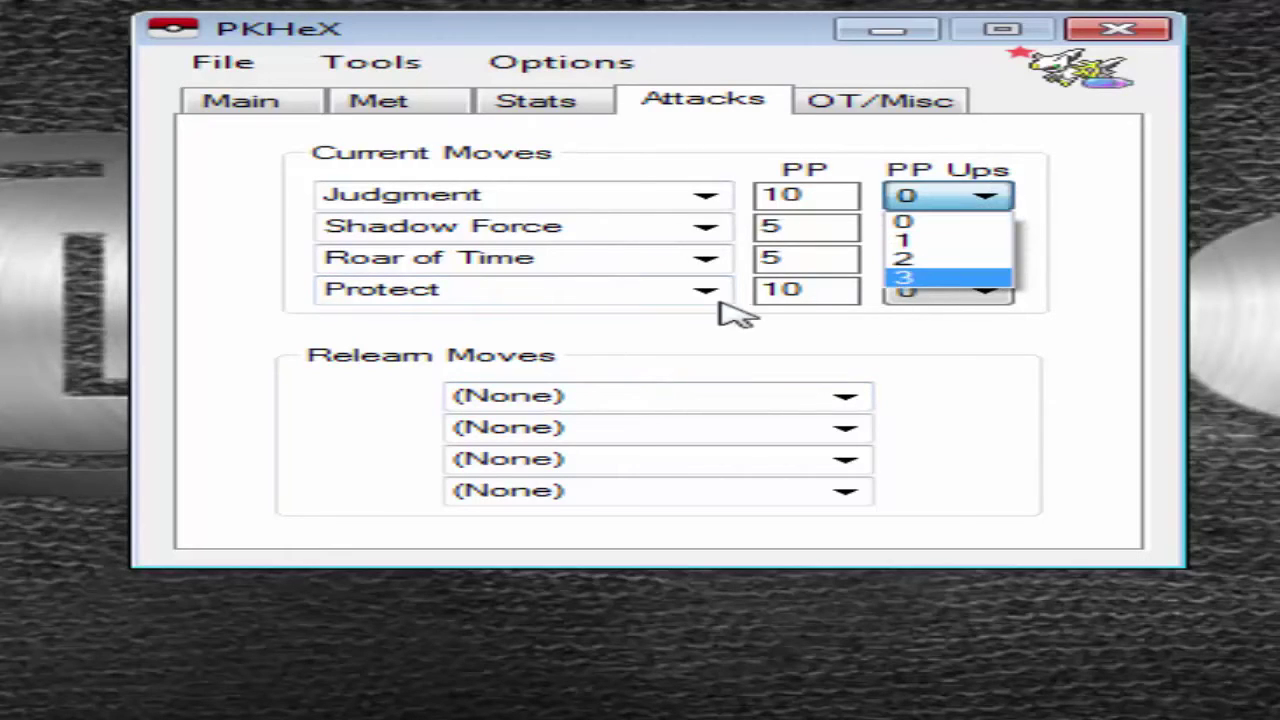
left_click(778, 338)
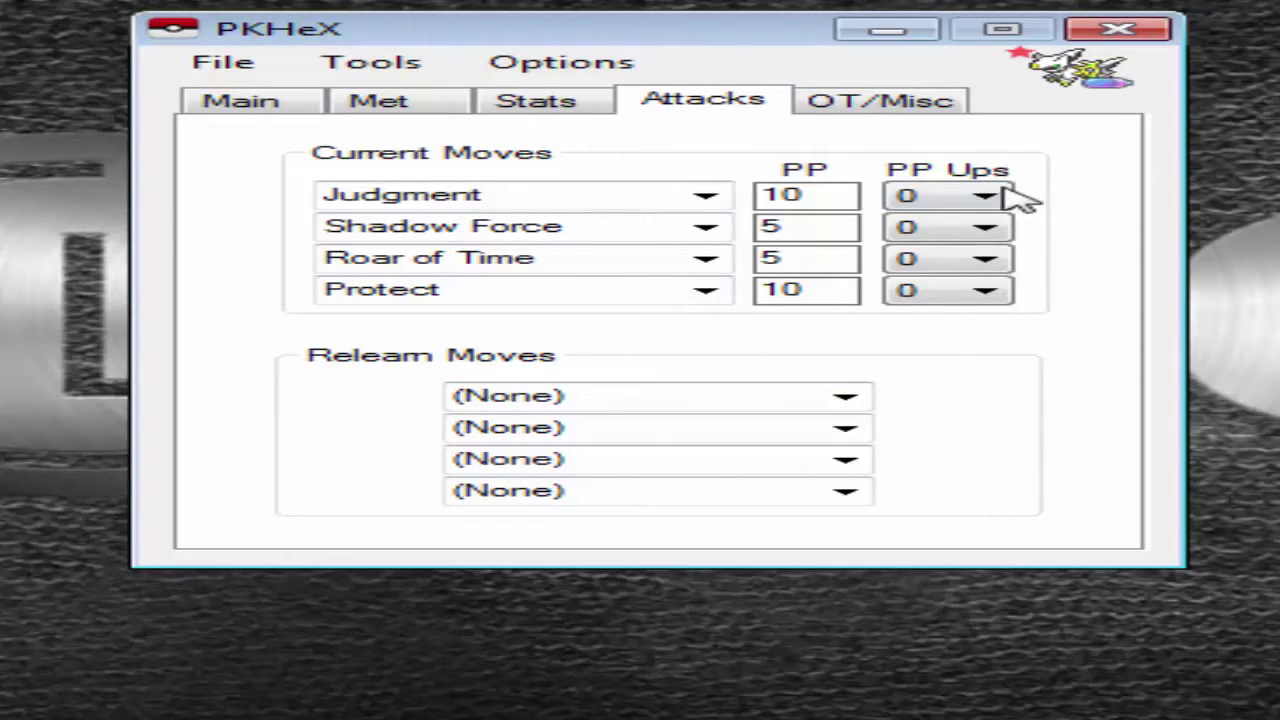
left_click(973, 196)
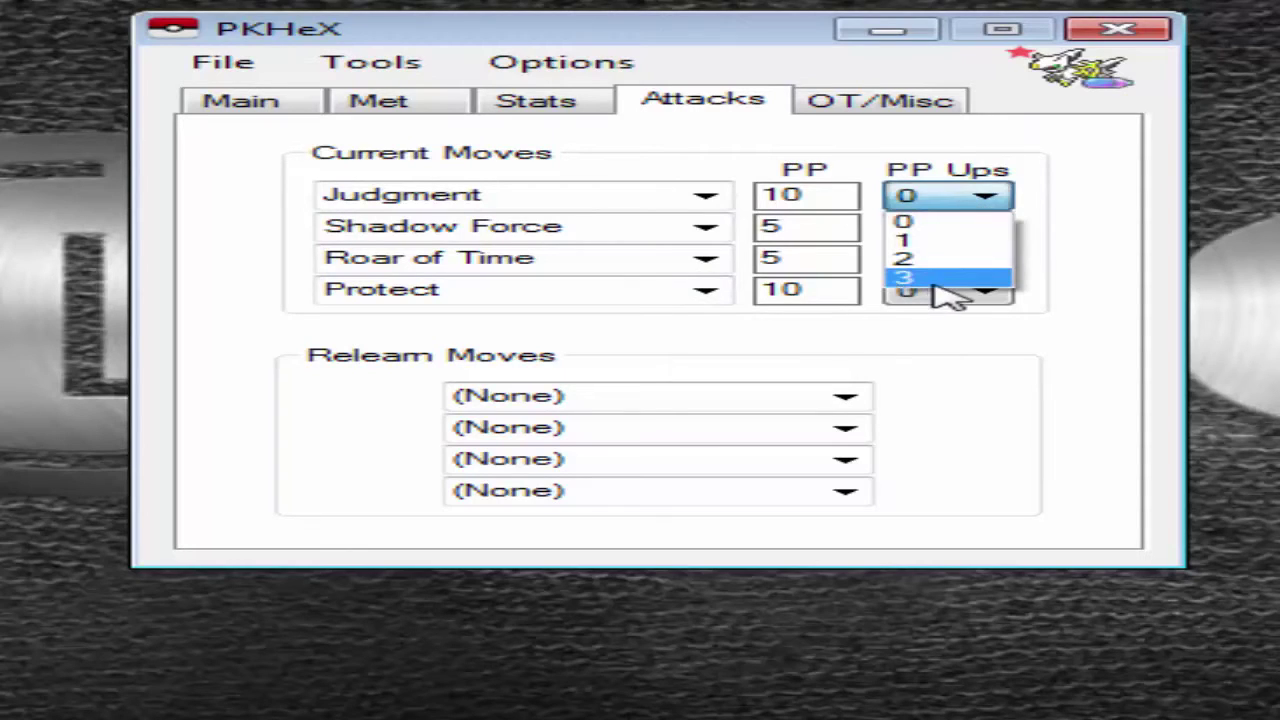
left_click(937, 280)
left_click(971, 228)
left_click(922, 308)
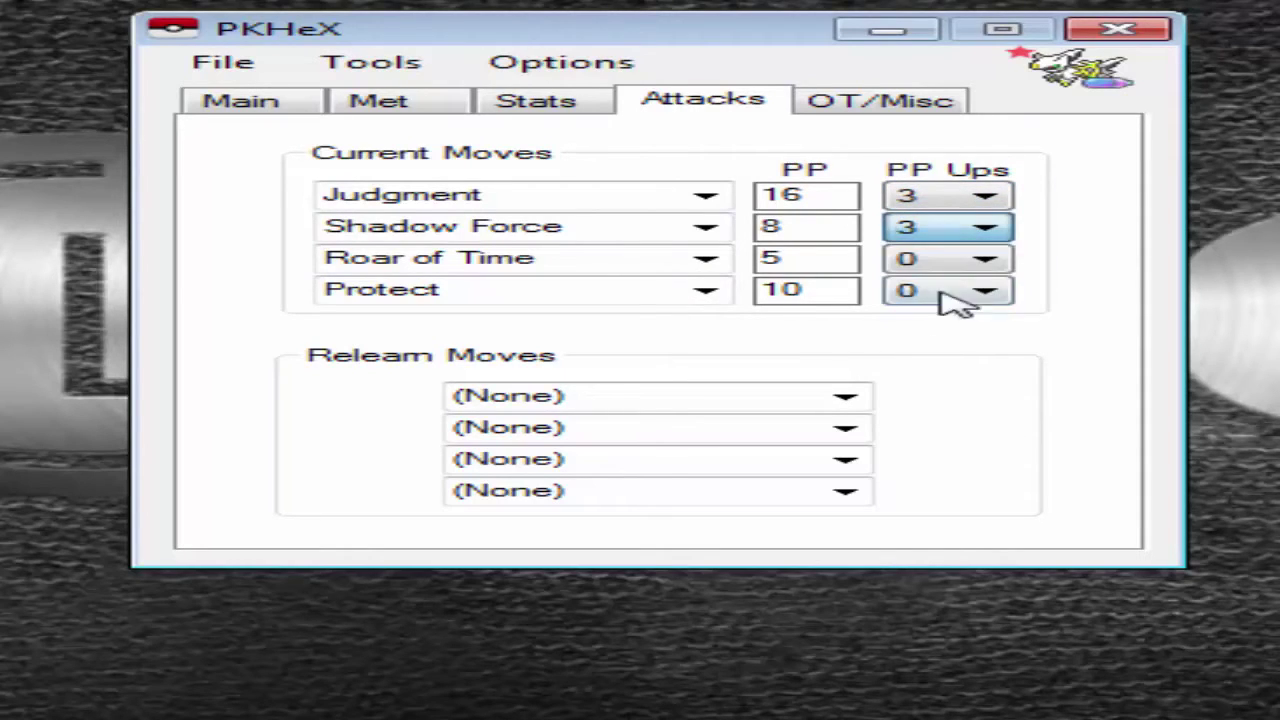
left_click(940, 258)
left_click(940, 345)
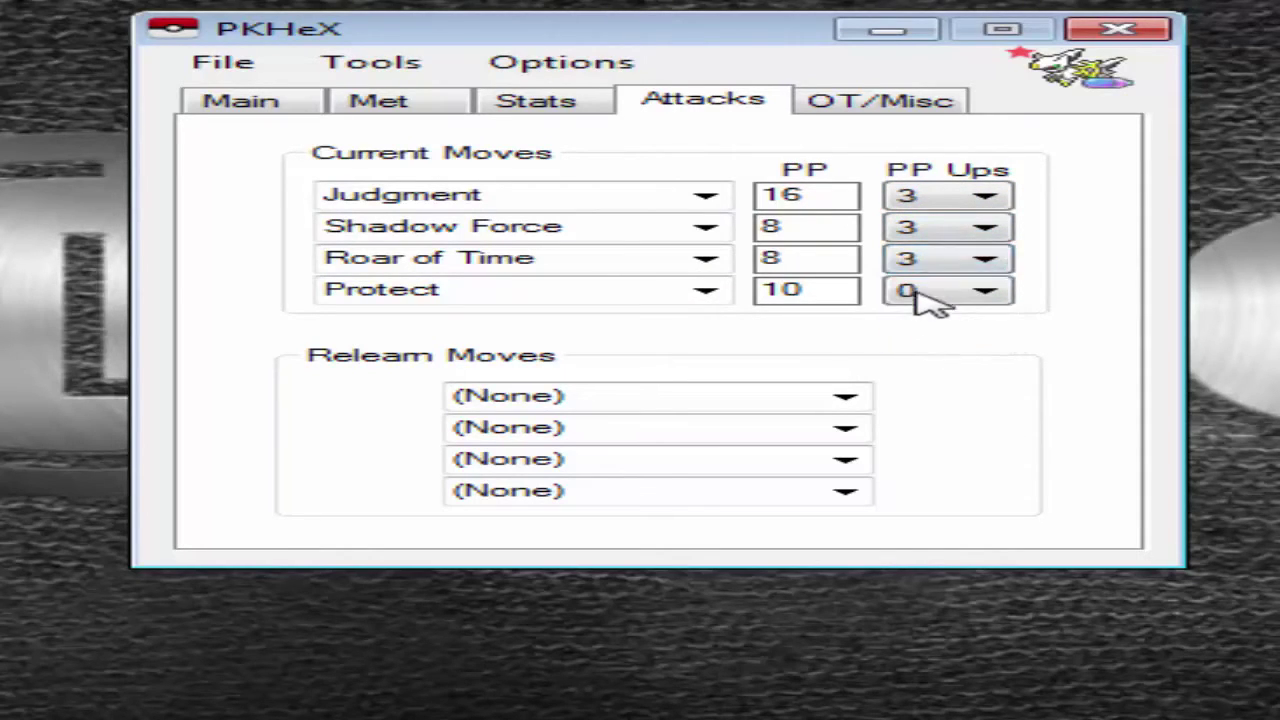
left_click(943, 292)
left_click(932, 373)
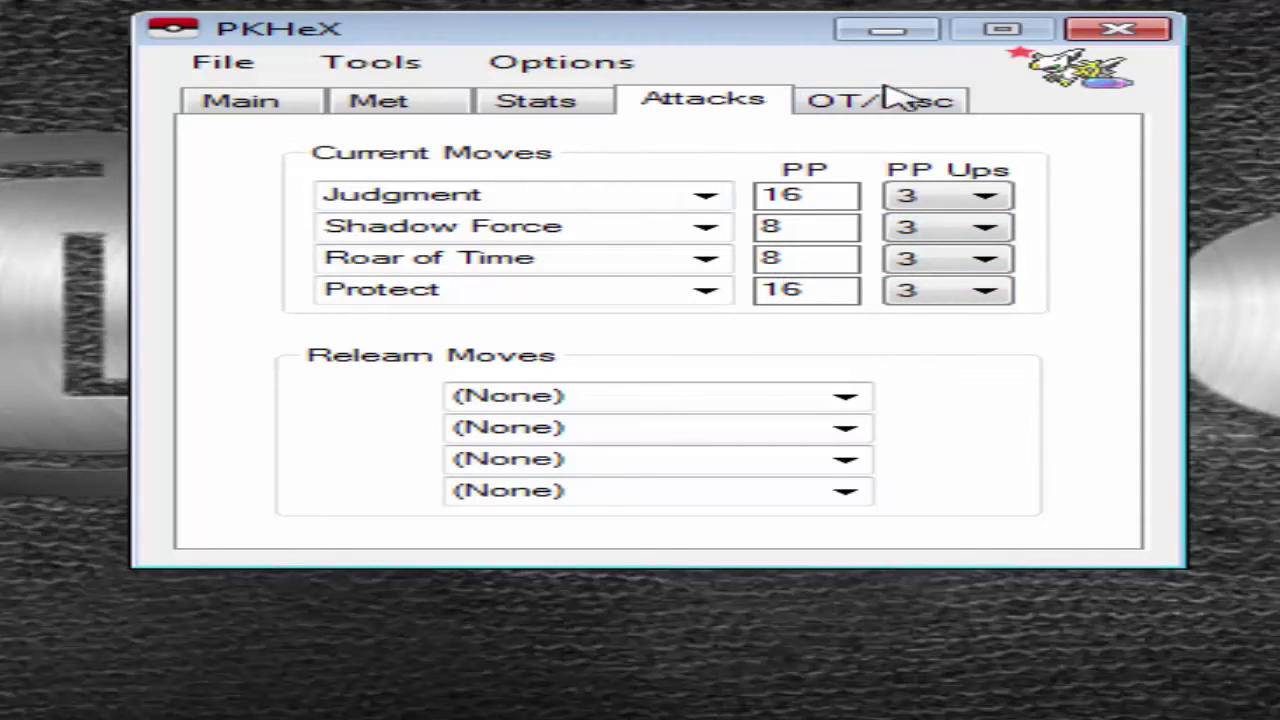
Clear the default original trainer name from the Arceus's trainer information
left_click(838, 108)
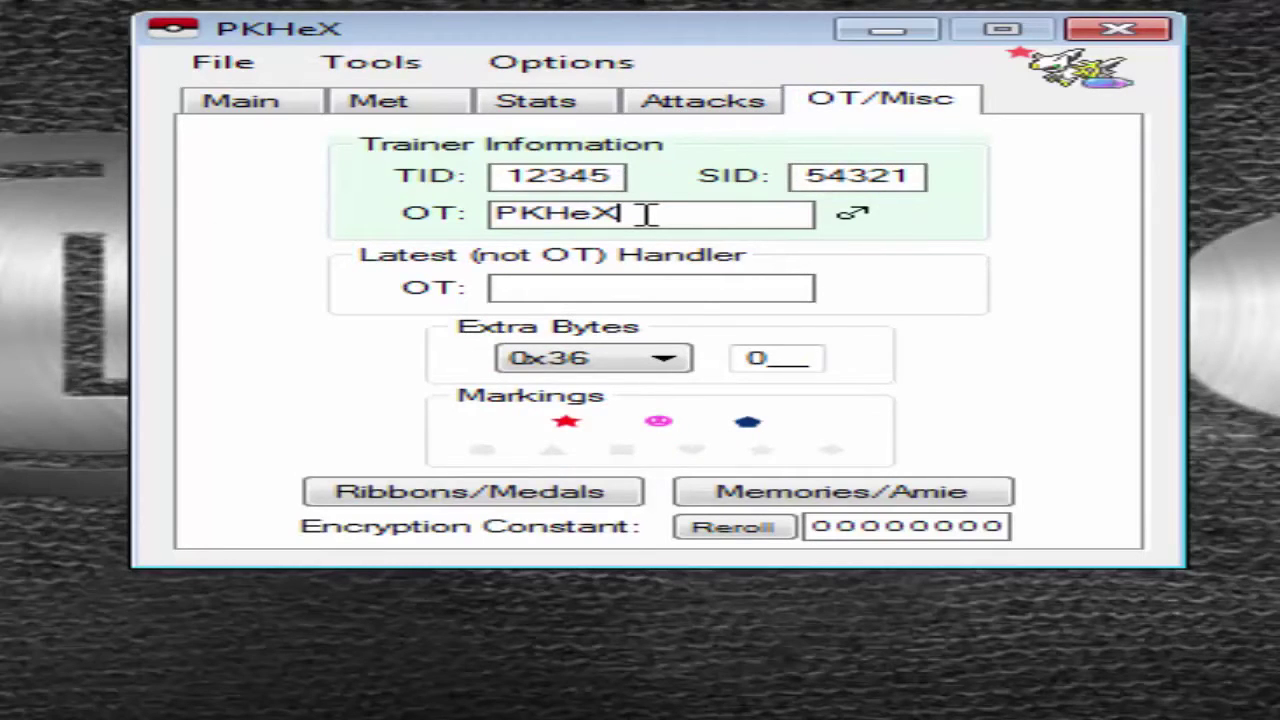
left_click(716, 220)
key("BackSpace")
key("BackSpace")
key("BackSpace")
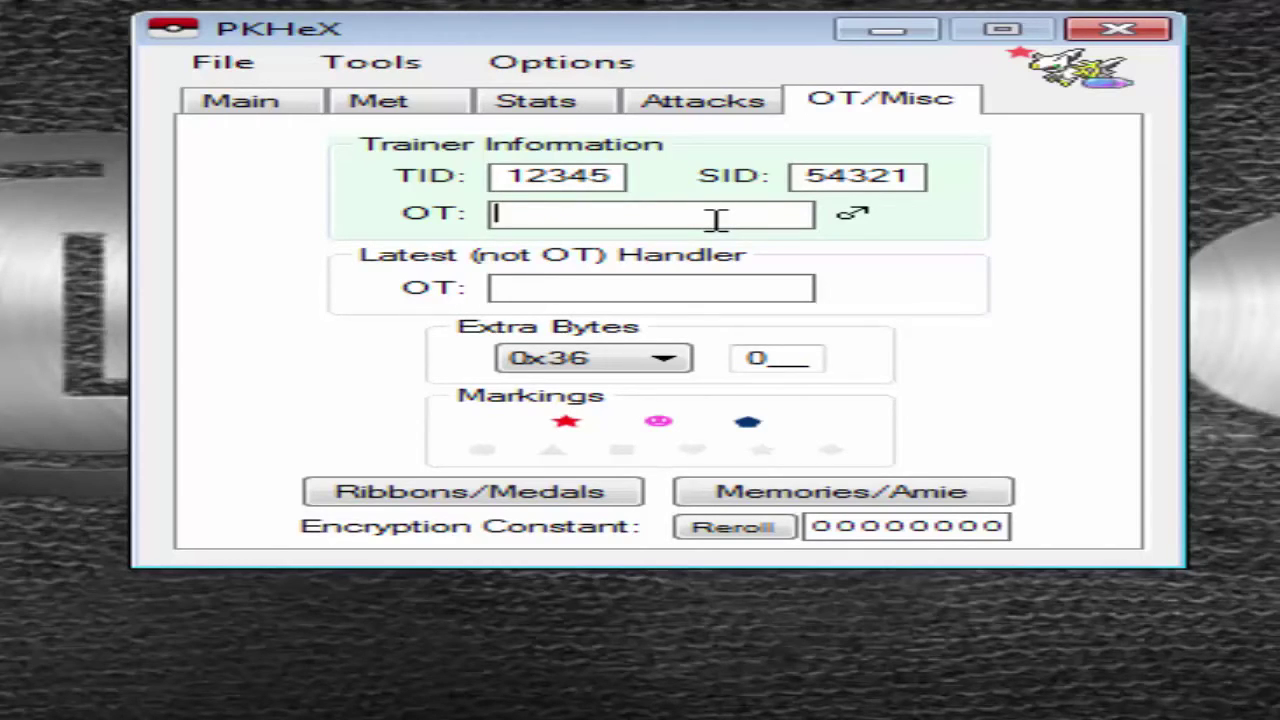
type("AHFHHDNDSDHN")
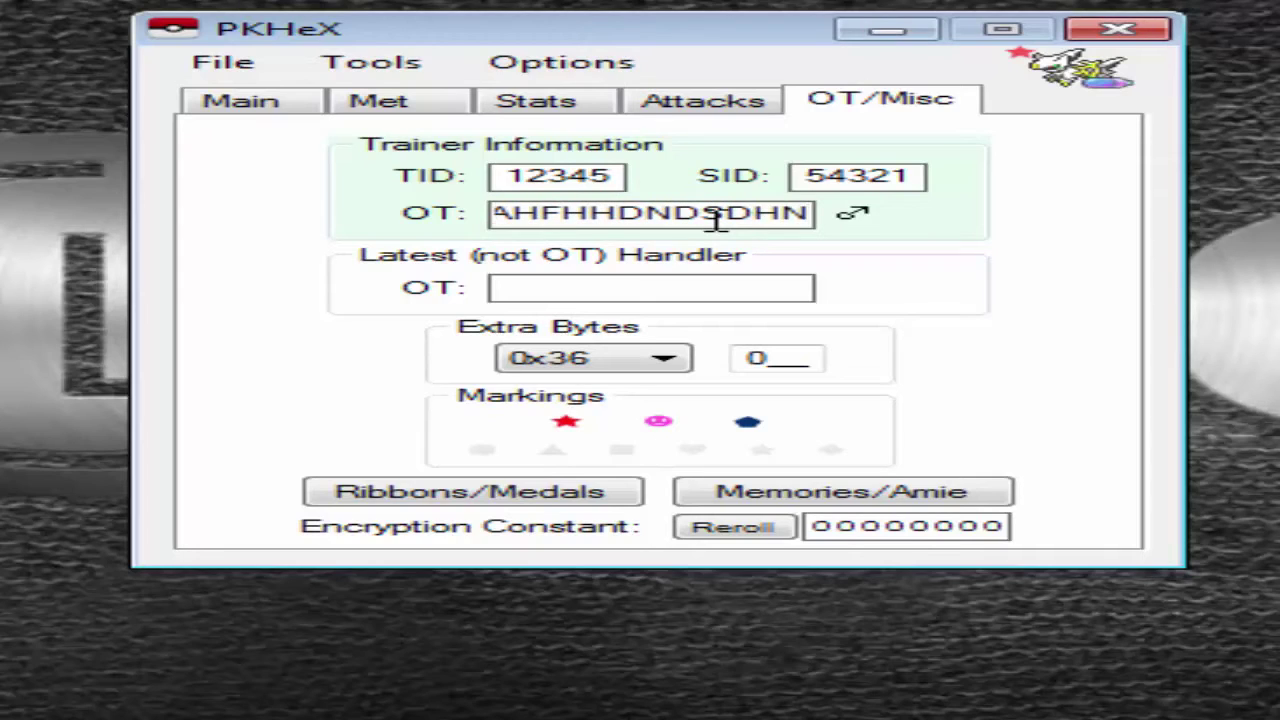
key("BackSpace")
key("BackSpace")
key("BackSpace")
key("BackSpace")
key("BackSpace")
key("BackSpace")
key("BackSpace")
key("BackSpace")
key("BackSpace")
key("BackSpace")
key("BackSpace")
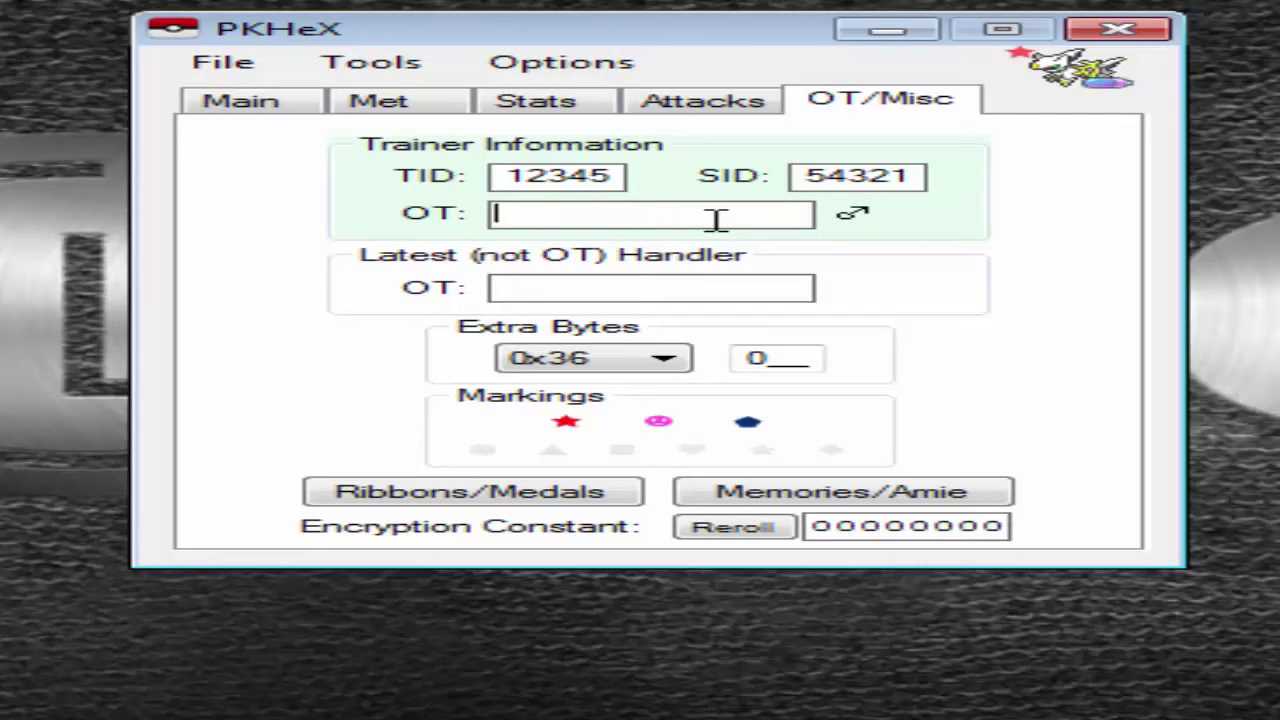
type("Vinicios")
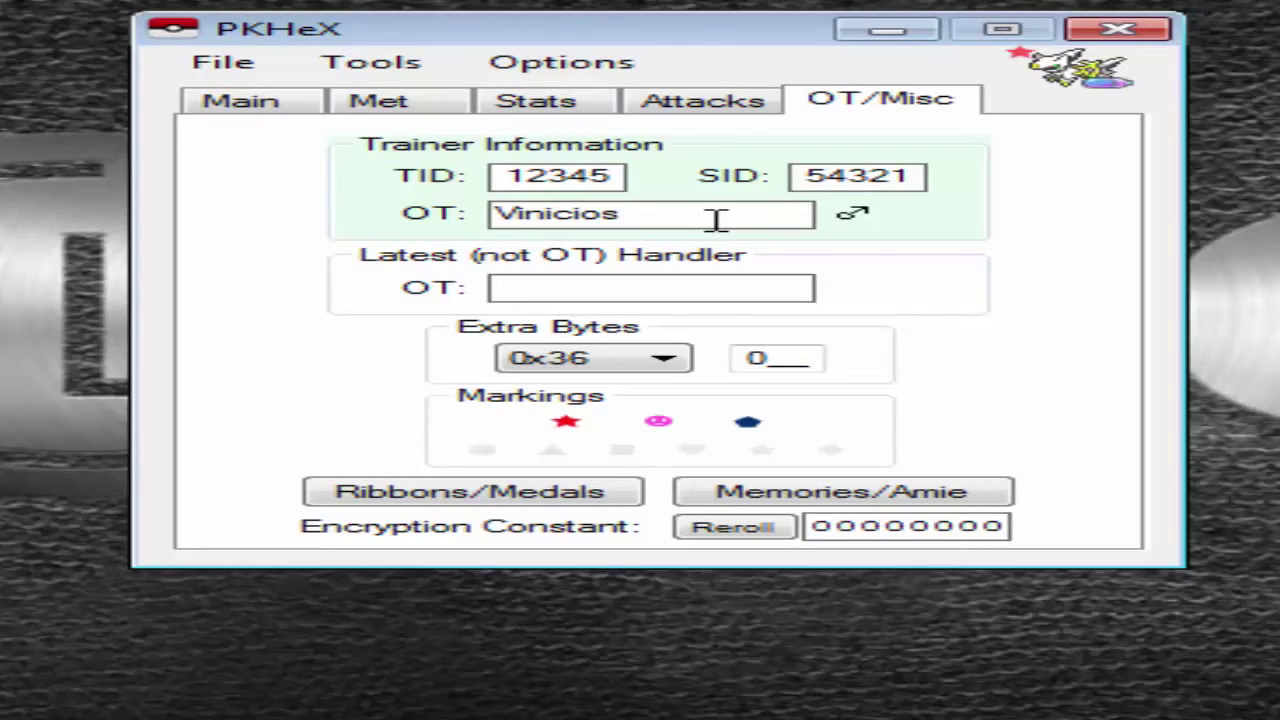
key("BackSpace")
key("BackSpace")
key("BackSpace")
key("BackSpace")
key("BackSpace")
key("BackSpace")
key("BackSpace")
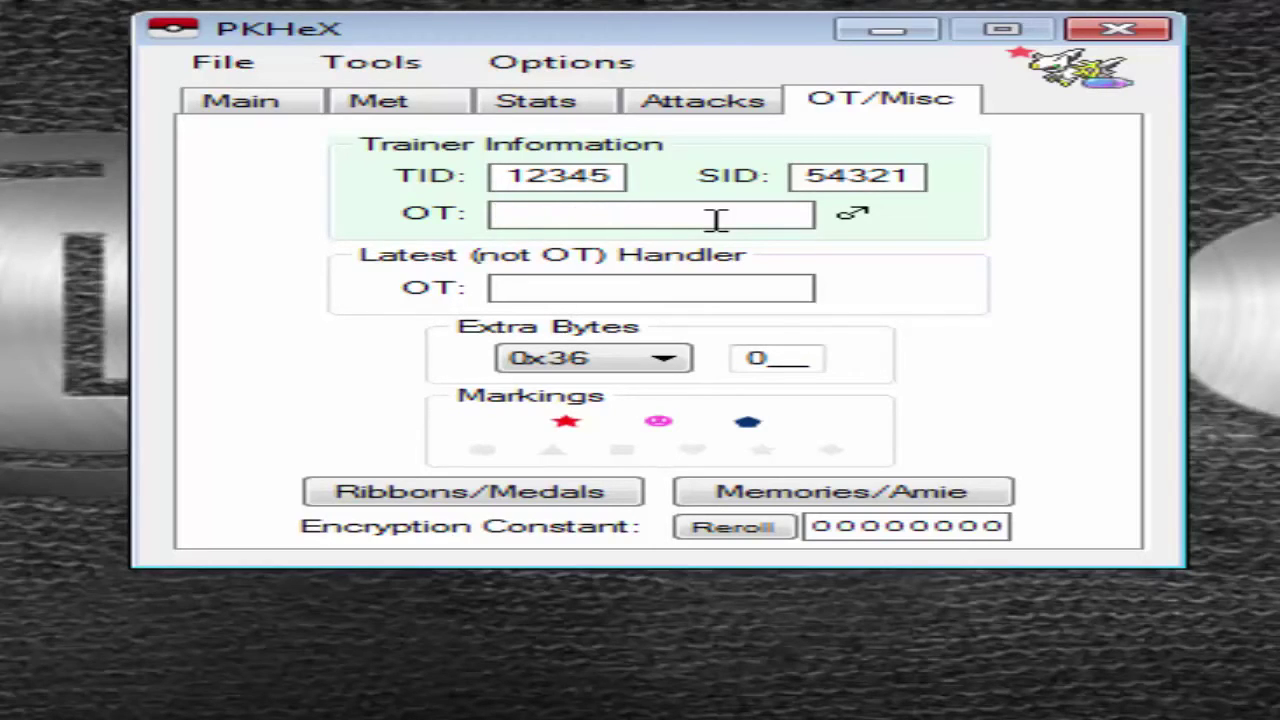
type("prkrkghgj")
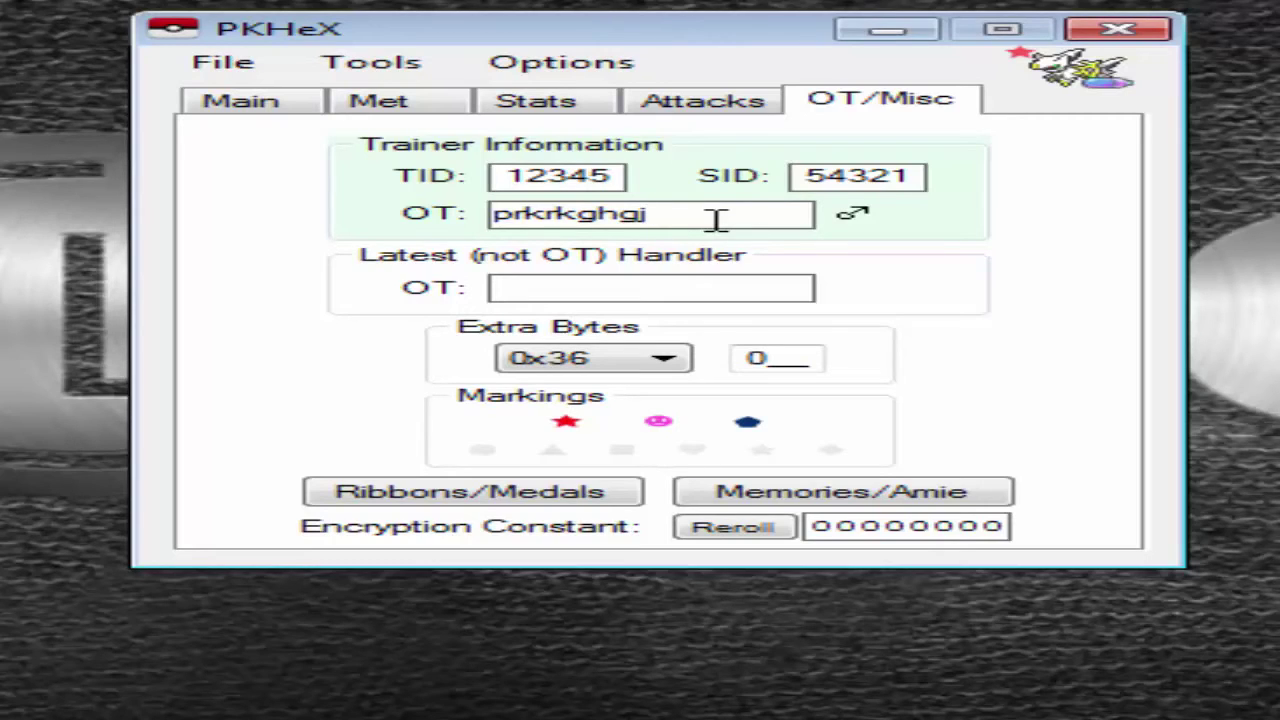
key("BackSpace")
key("BackSpace")
key("BackSpace")
key("BackSpace")
key("BackSpace")
key("BackSpace")
key("BackSpace")
key("BackSpace")
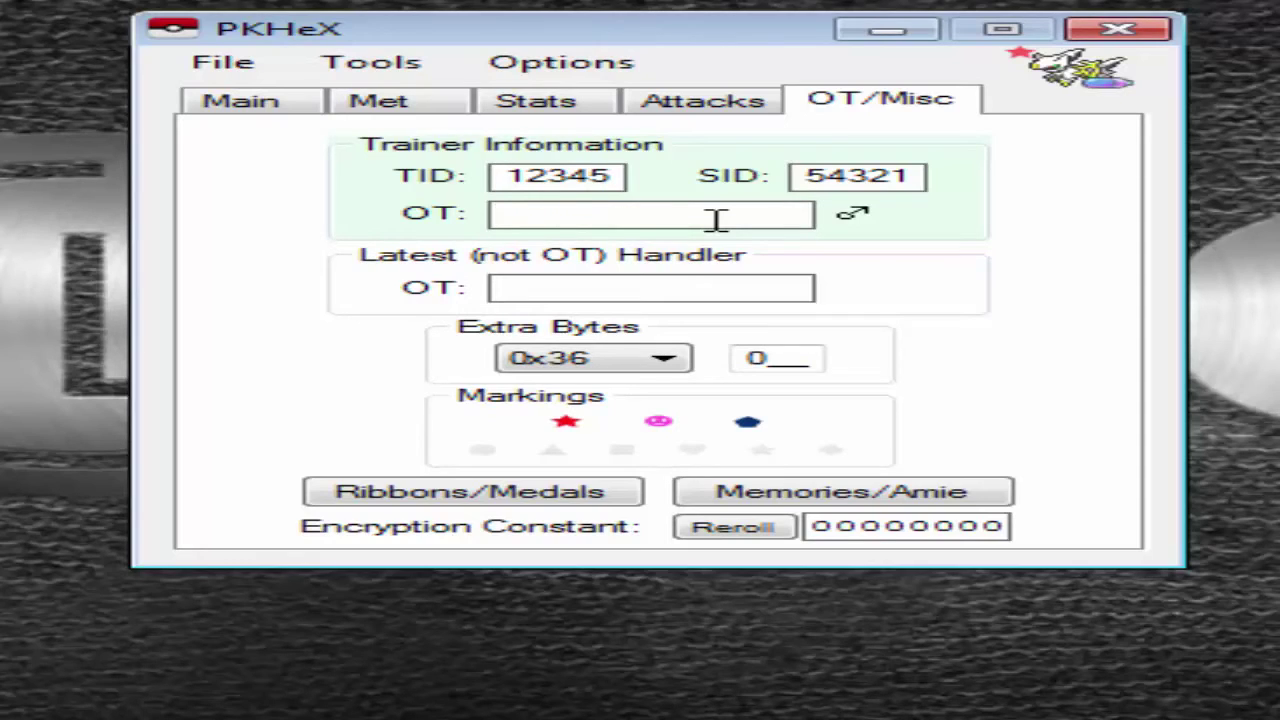
Enter the trainer's name as both the original trainer and the latest handler of the Arceus
type("Raposo")
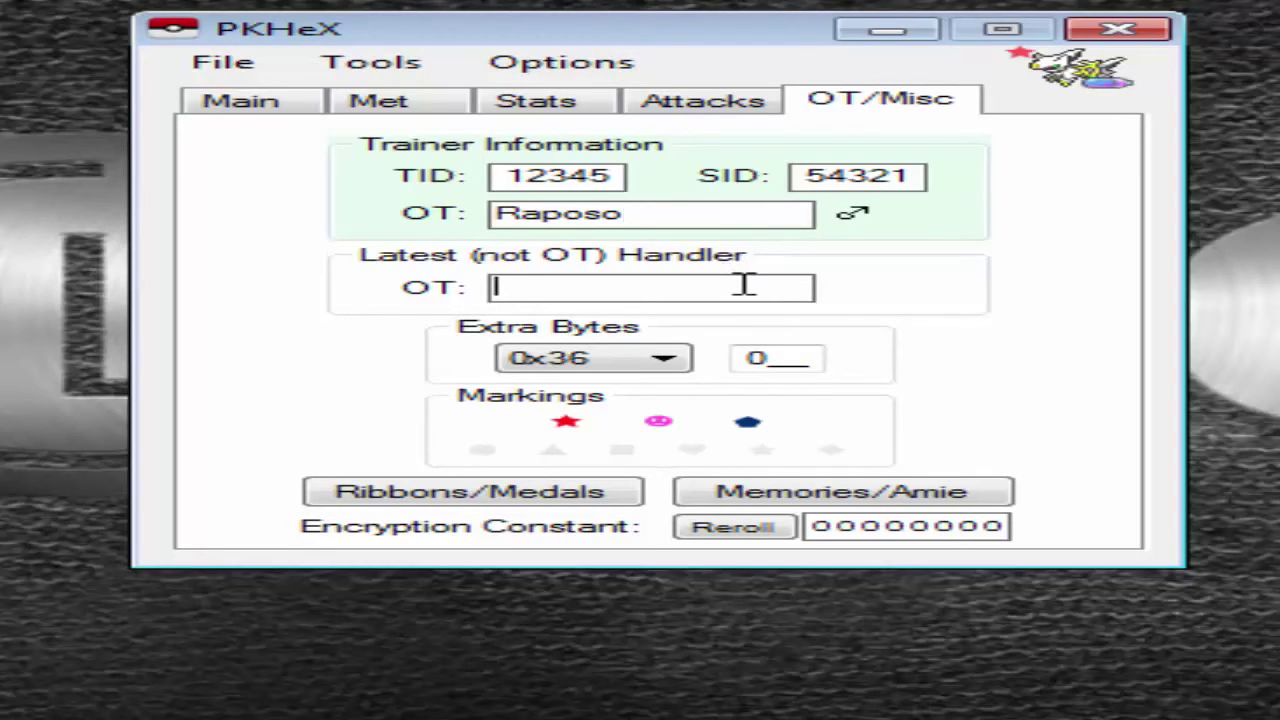
type("Raposo")
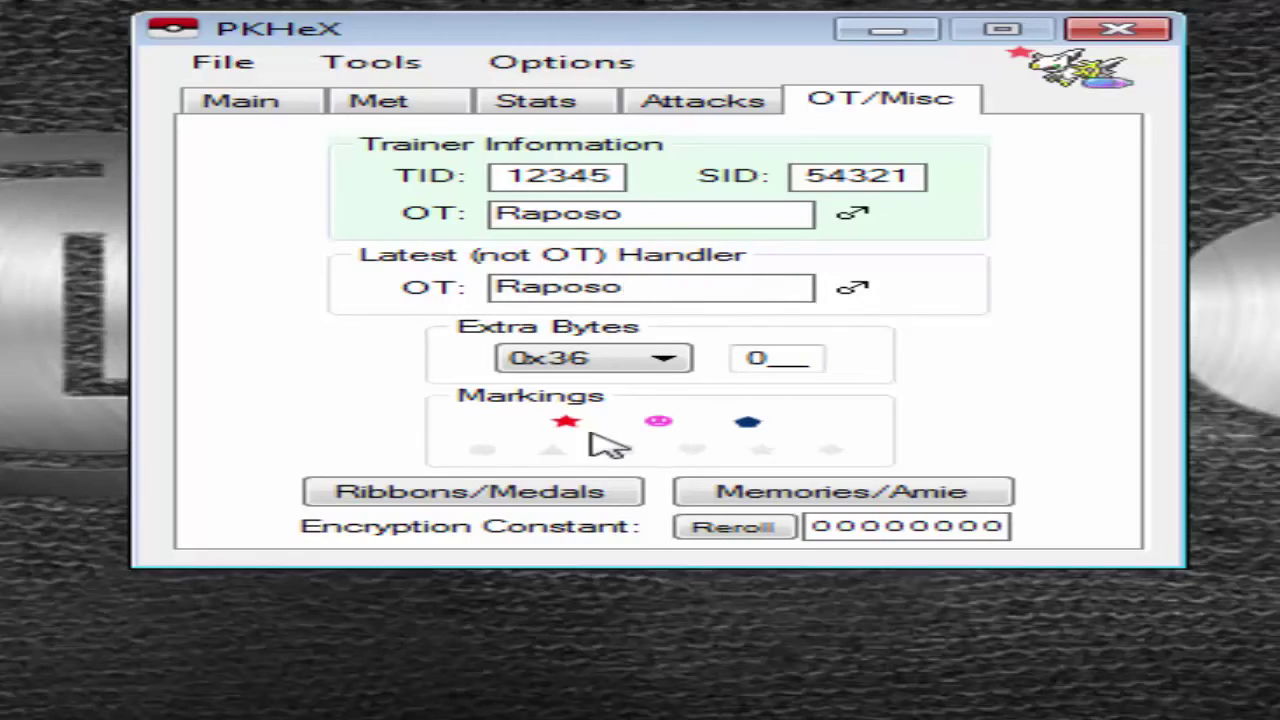
Turn on the circle, triangle, square, heart, star and diamond markings for the Arceus
left_click(548, 451)
left_click(622, 450)
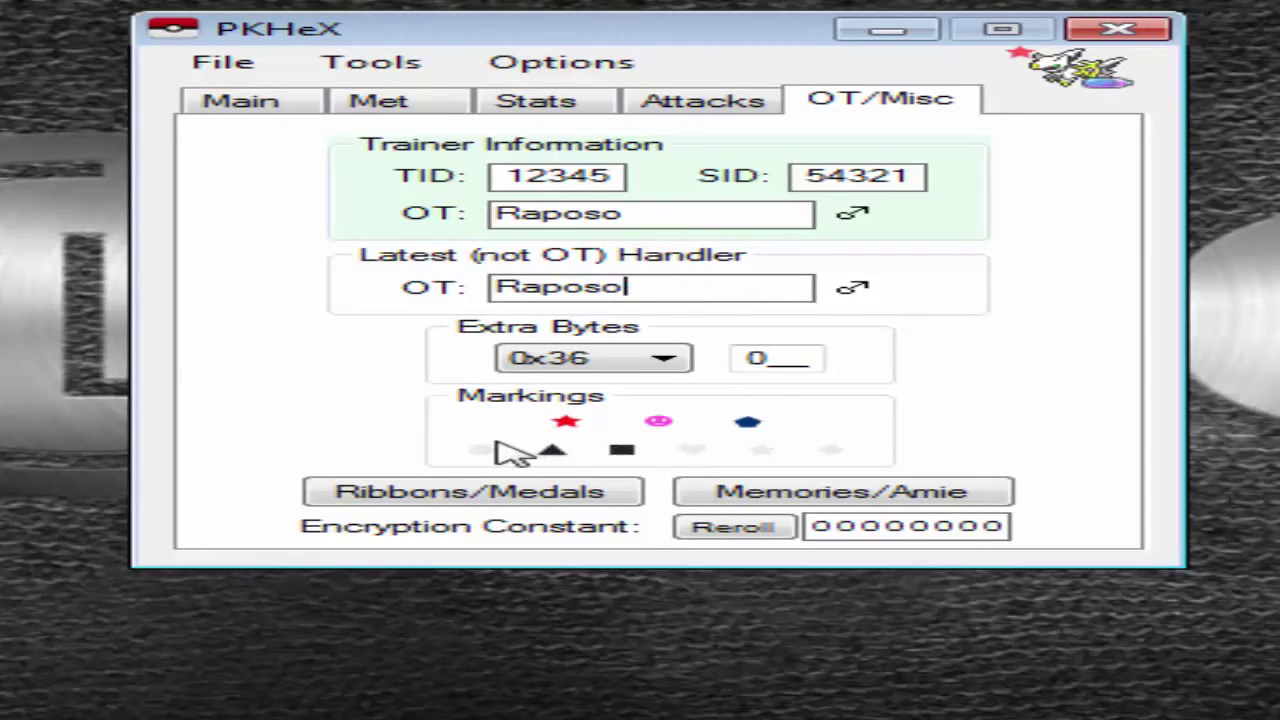
left_click(483, 450)
left_click(692, 450)
left_click(762, 450)
left_click(831, 450)
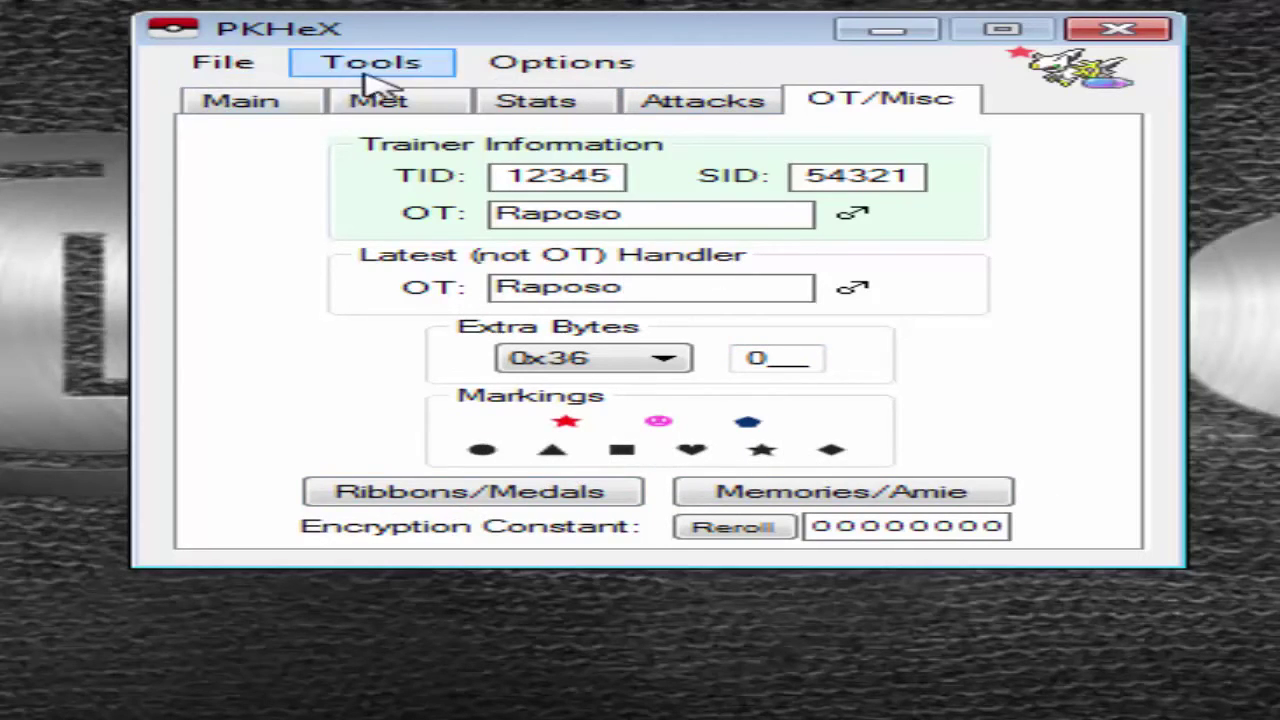
Review the Arceus's main details, met information, stats, moves and trainer information
left_click(232, 106)
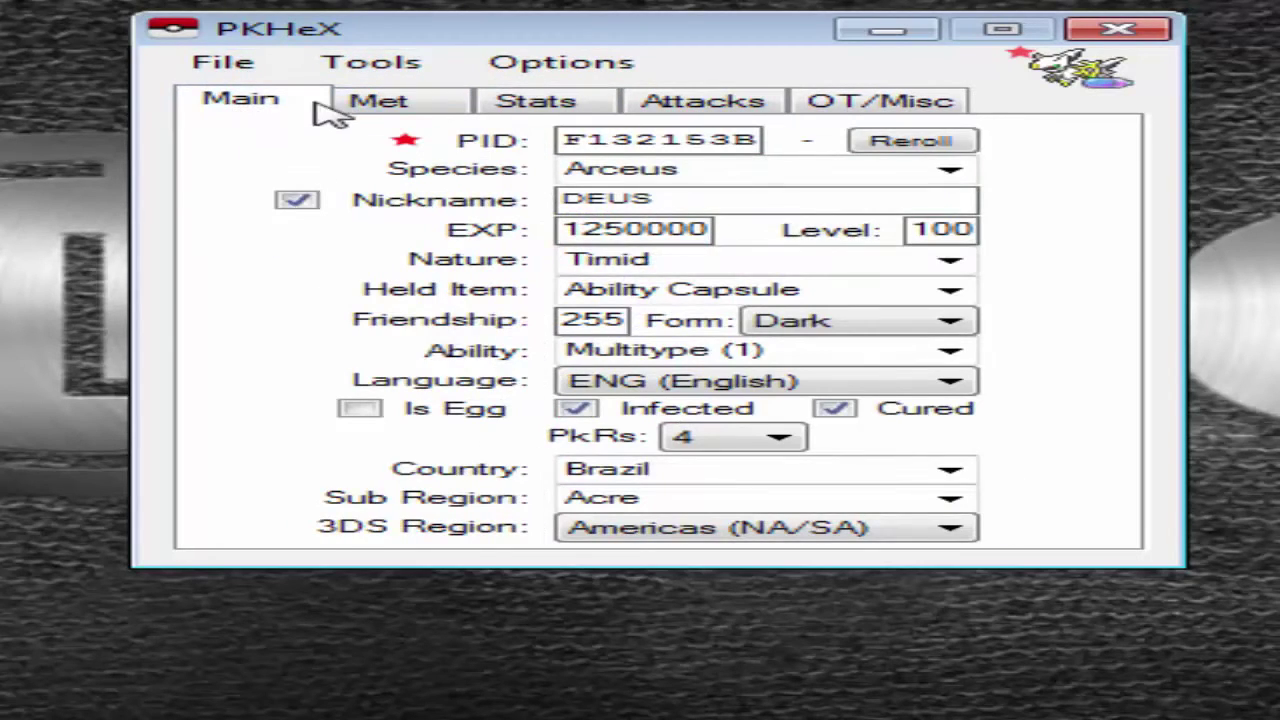
left_click(380, 106)
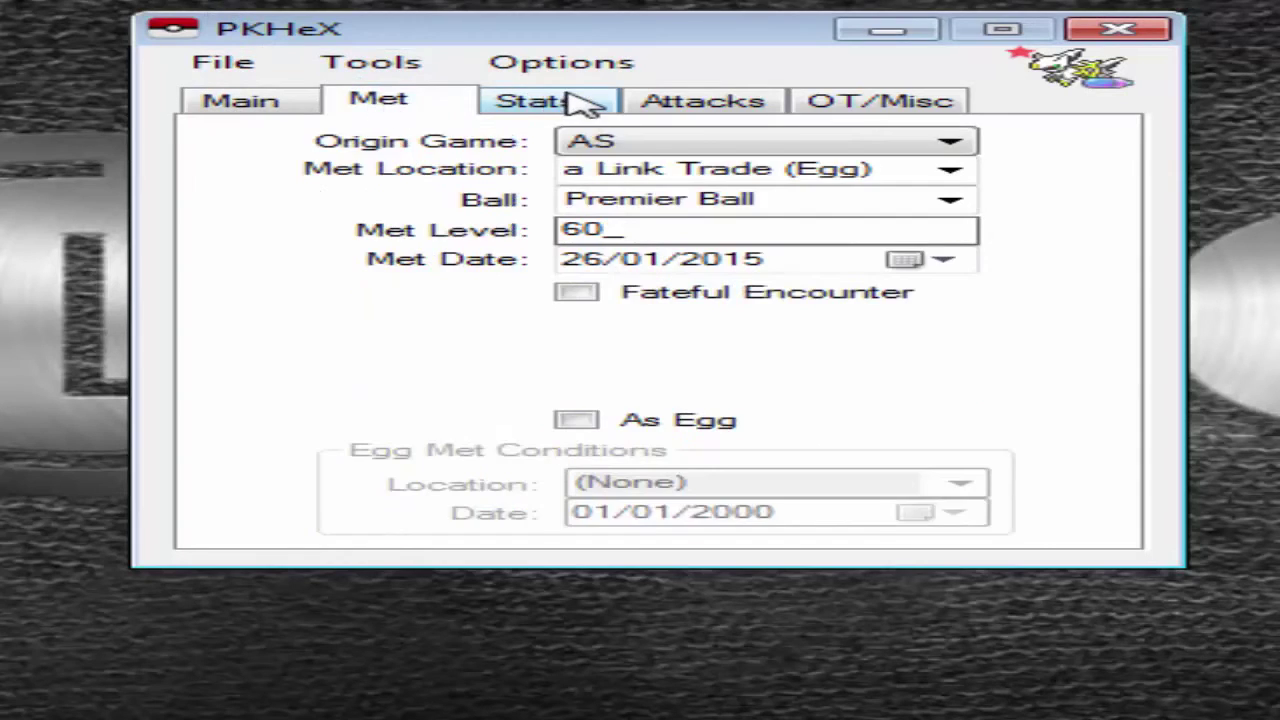
left_click(580, 104)
left_click(700, 108)
left_click(862, 114)
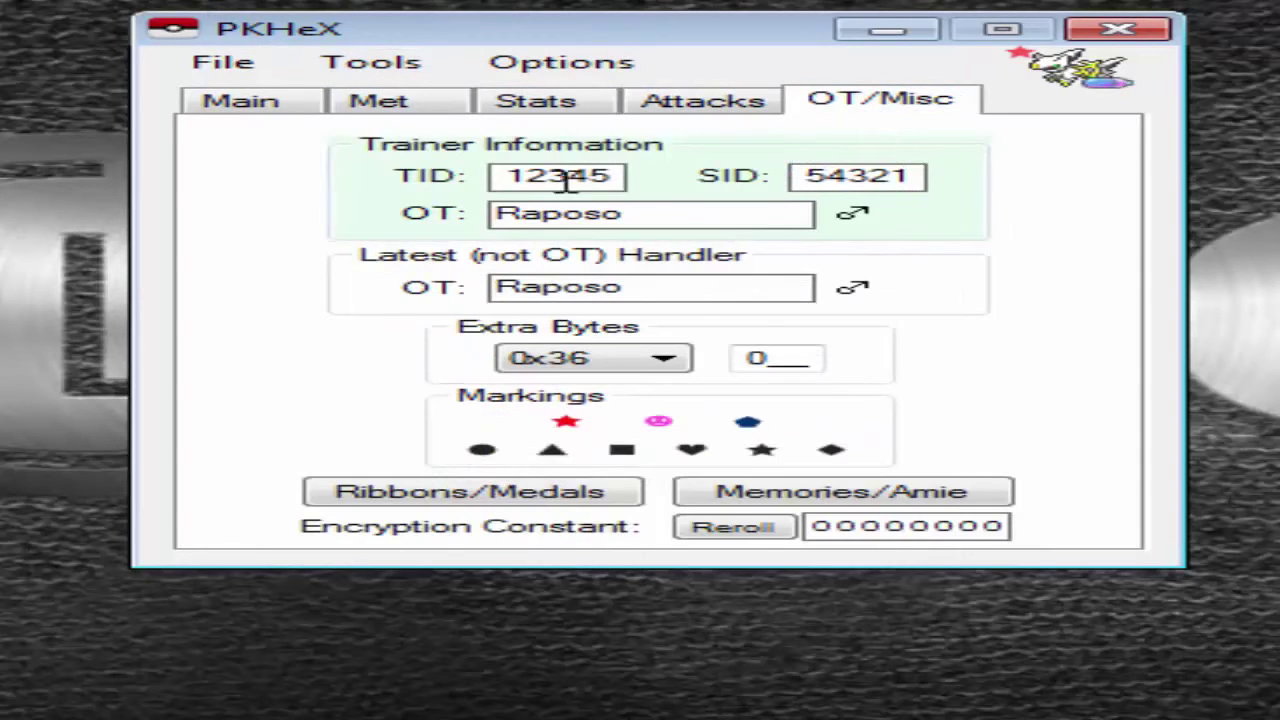
Show the box interface beside the Arceus's details
left_click(366, 72)
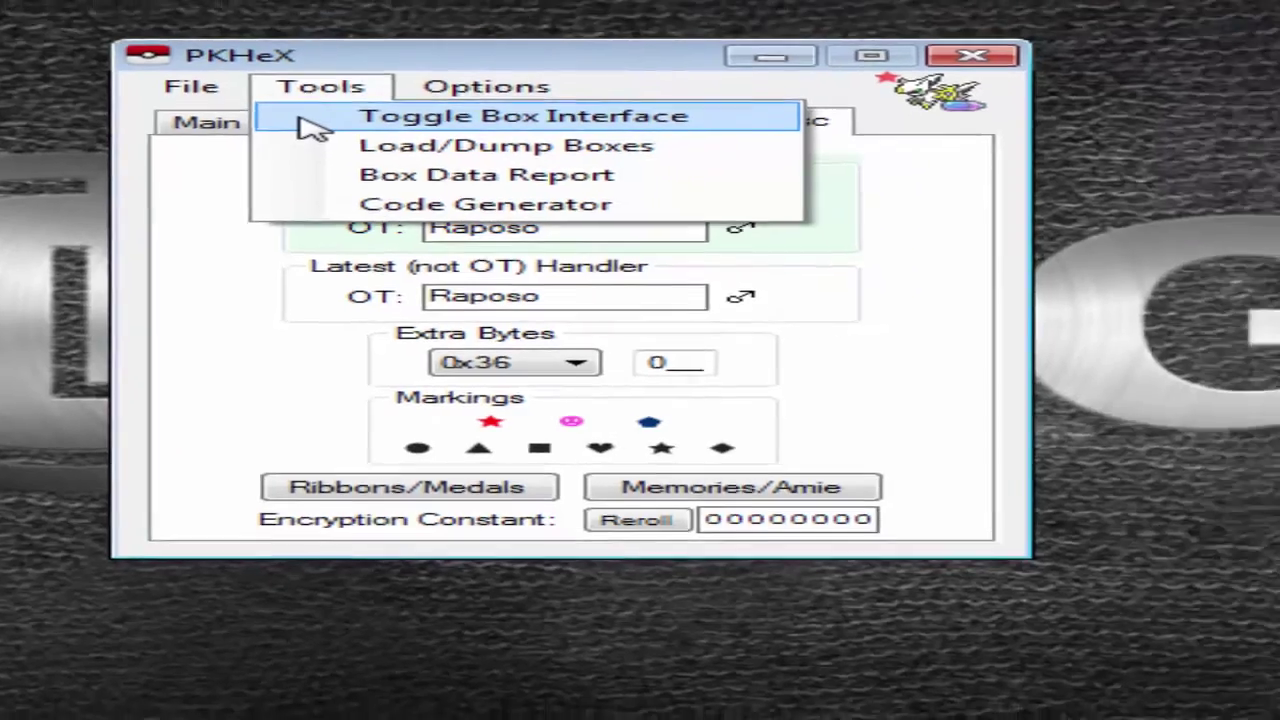
left_click(365, 98)
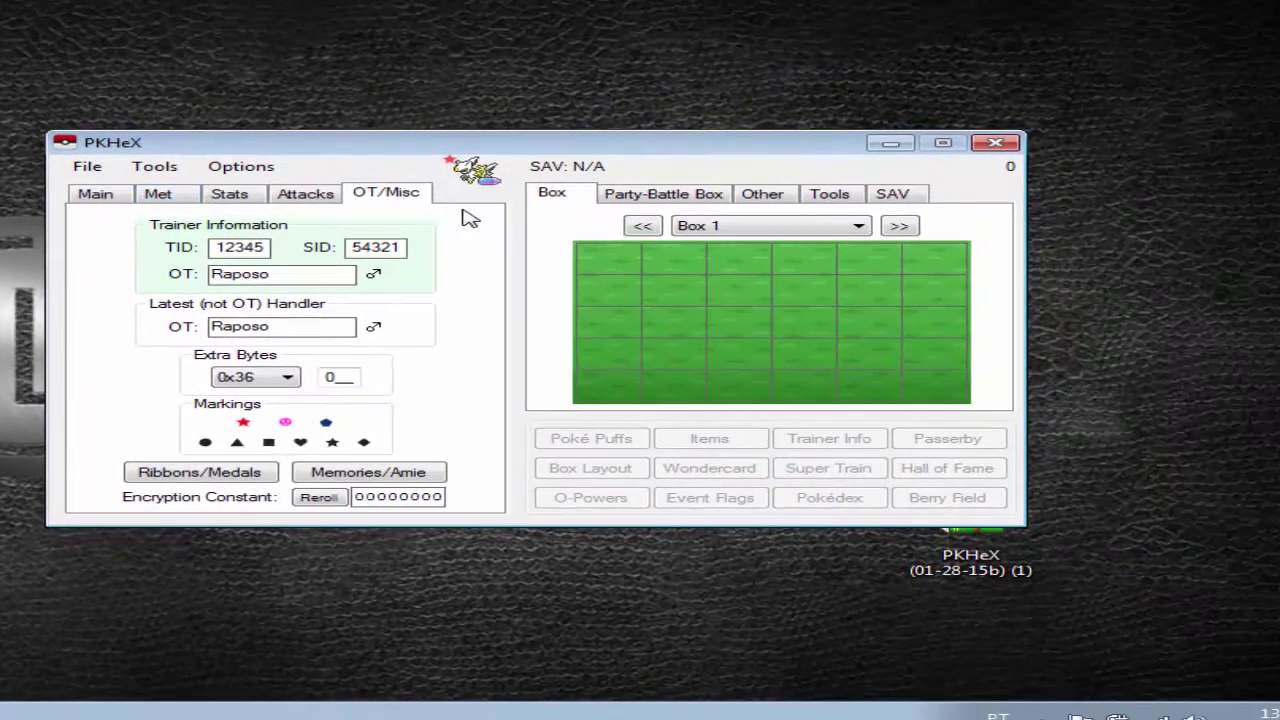
Look through the storage boxes beyond Box 1
left_click(900, 227)
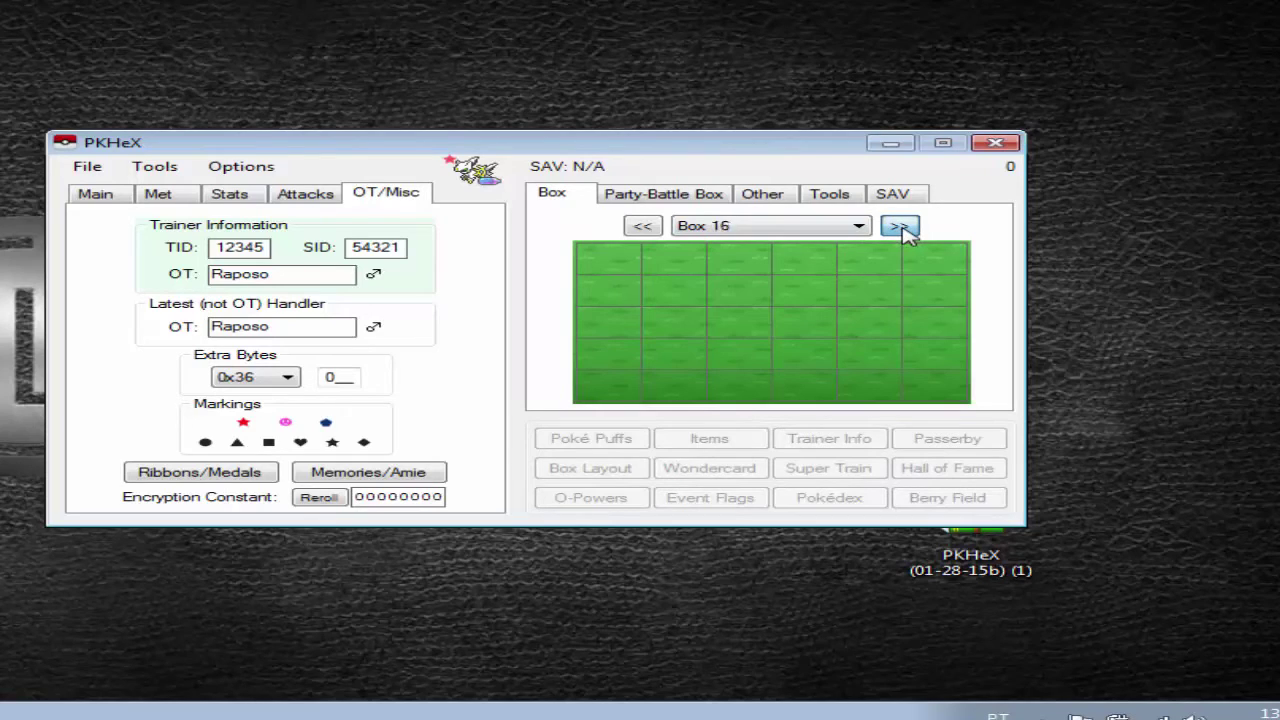
left_click(900, 227)
left_click(900, 227)
left_click(900, 227)
left_click(620, 196)
left_click(574, 200)
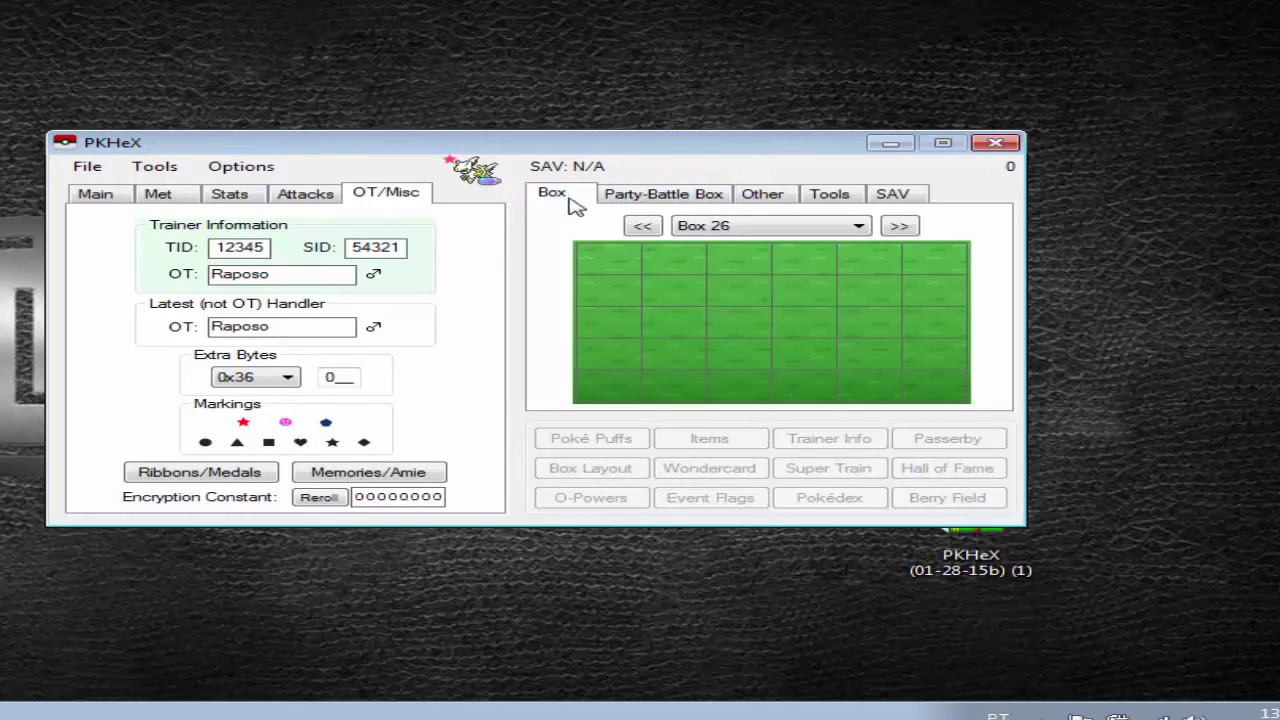
left_click(897, 230)
left_click(897, 230)
left_click(900, 227)
left_click(900, 227)
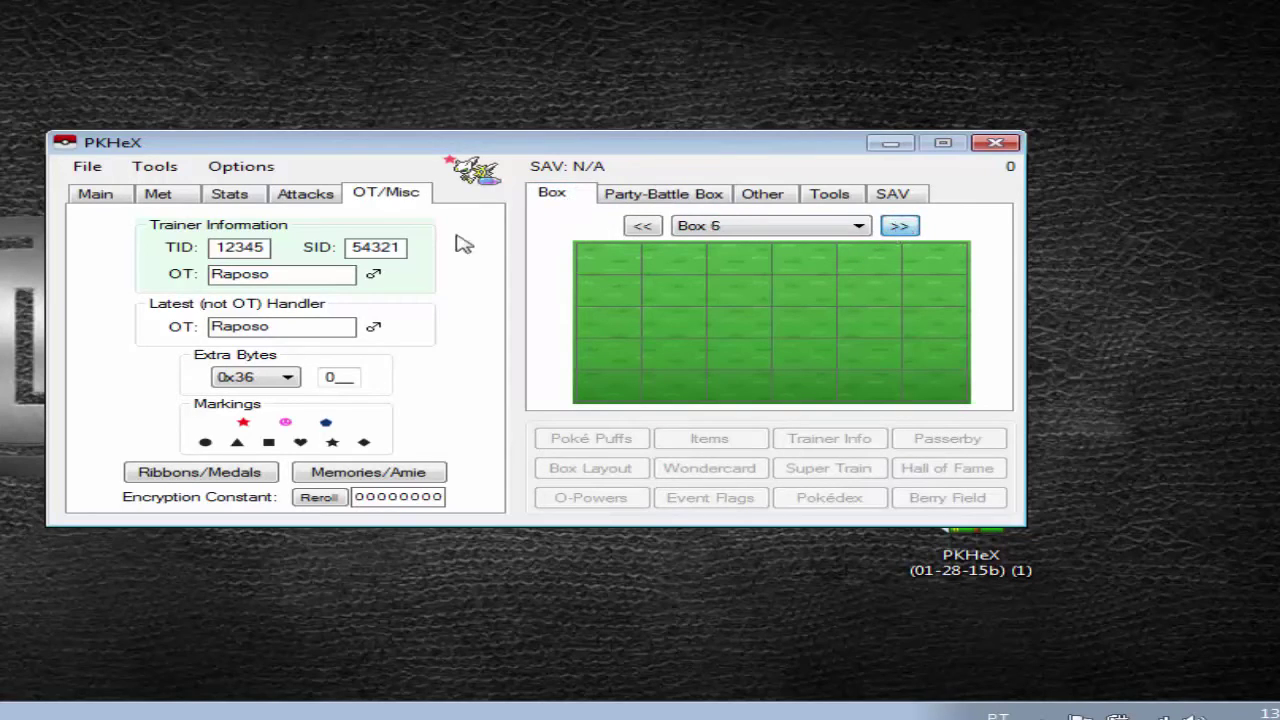
Return to Box 1 and set the finished Arceus into its first slot
left_click(640, 227)
left_click(640, 227)
left_click(640, 227)
left_click(640, 227)
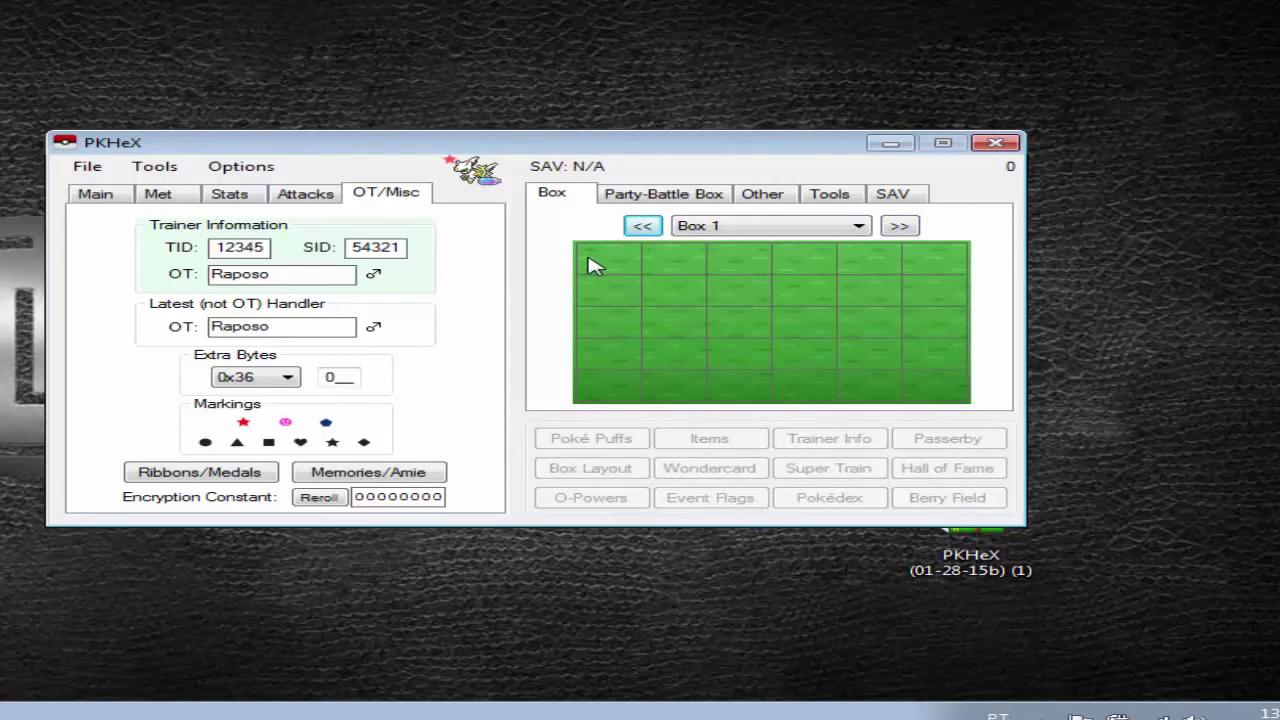
right_click(590, 265)
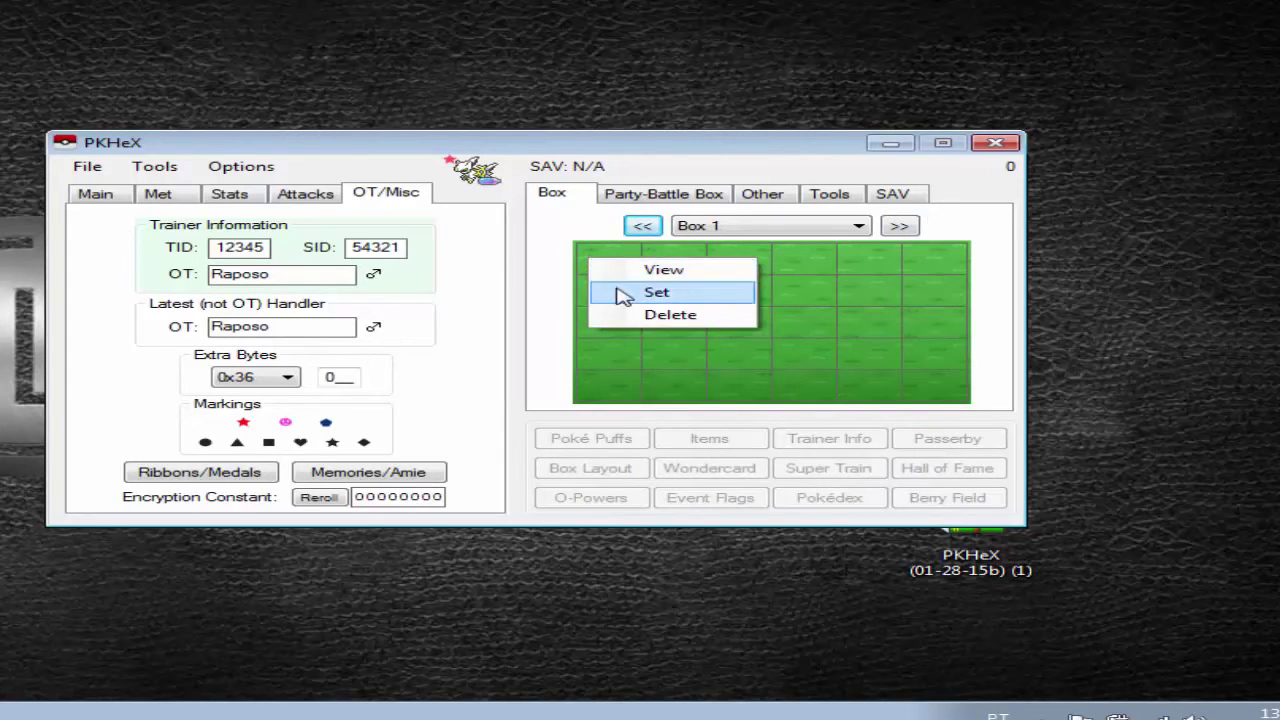
left_click(619, 292)
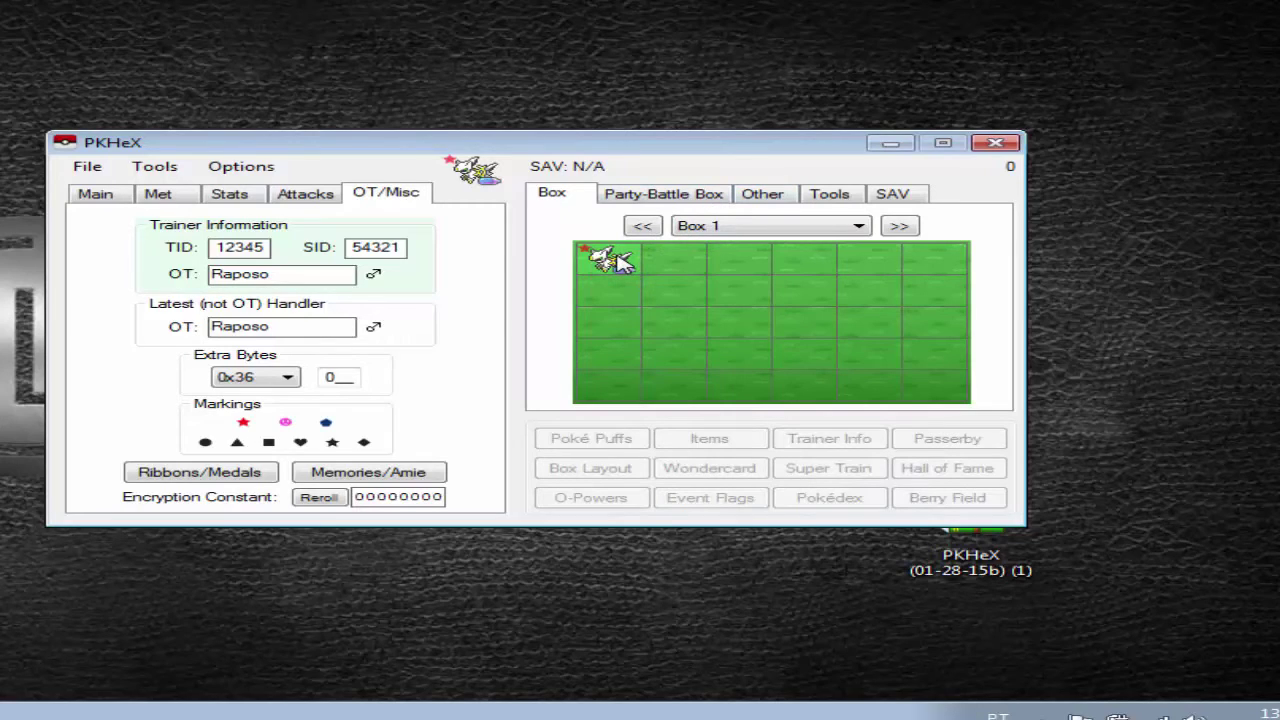
Export only Box 1 as box data to the desktop, saving over the existing boxdata.bin file
left_click(823, 195)
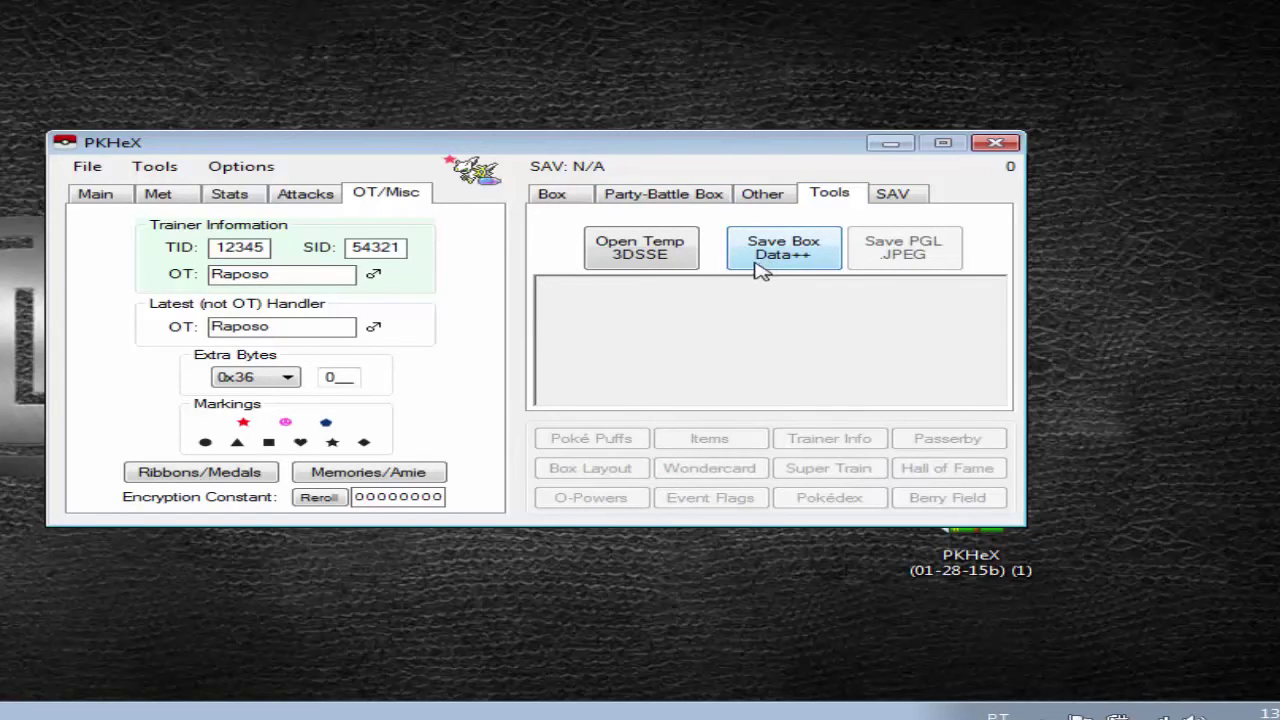
left_click(758, 250)
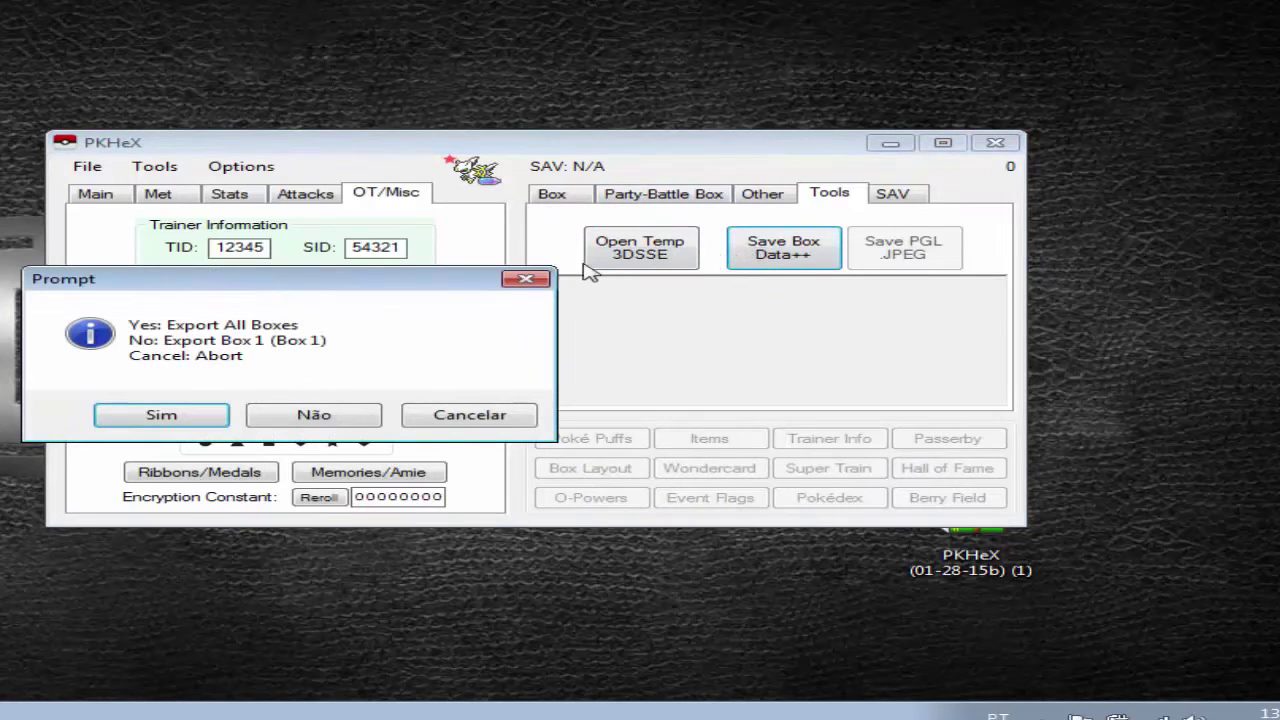
left_click_drag(78, 282, 127, 239)
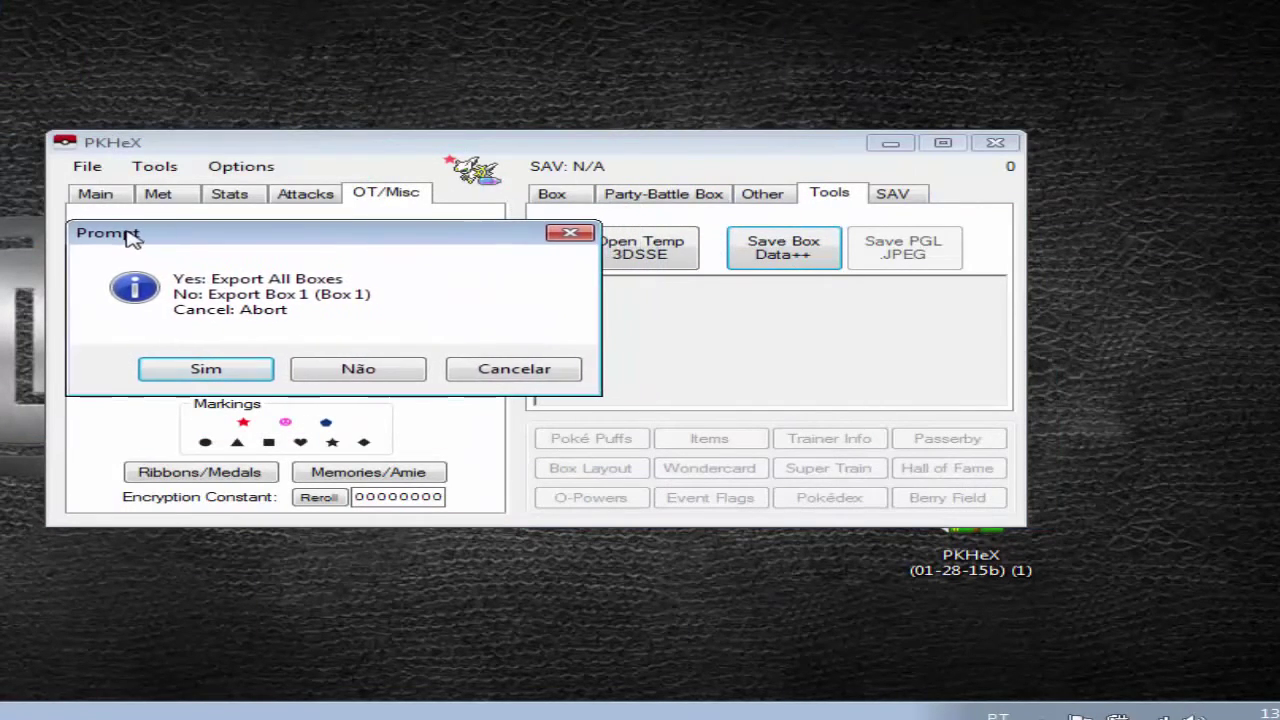
left_click(350, 372)
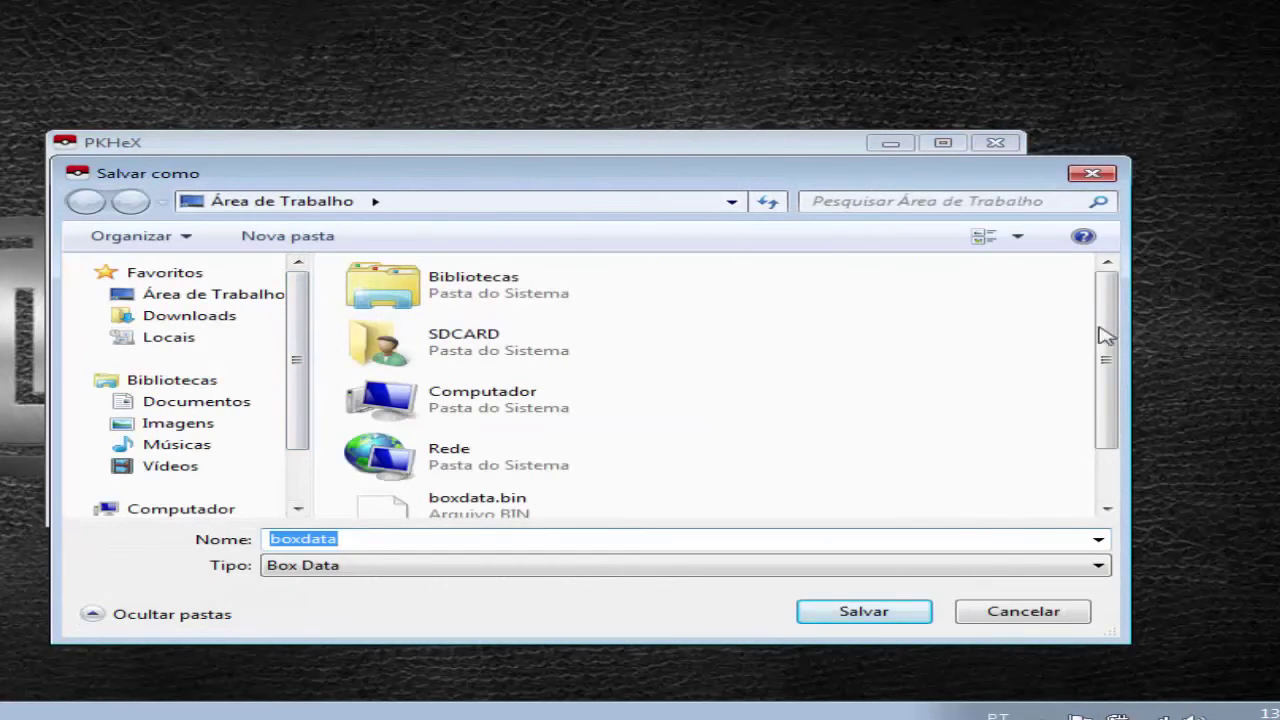
left_click_drag(1105, 335, 1090, 420)
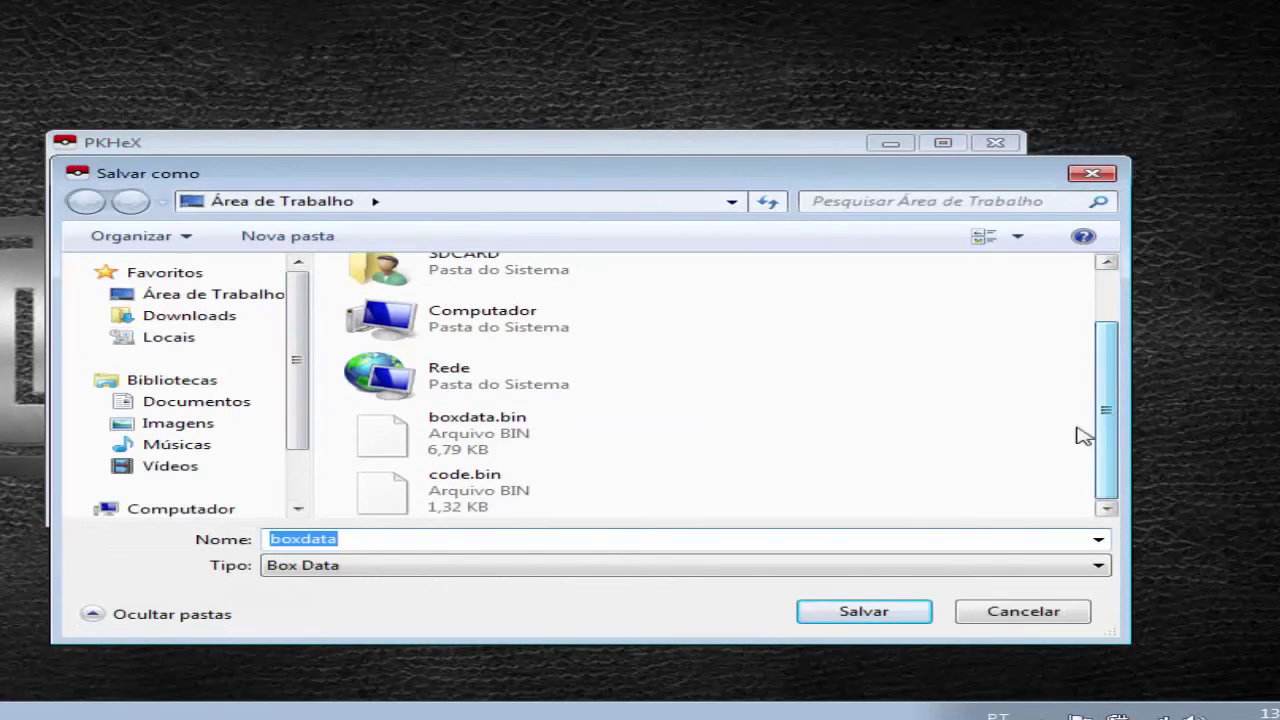
double_click(478, 447)
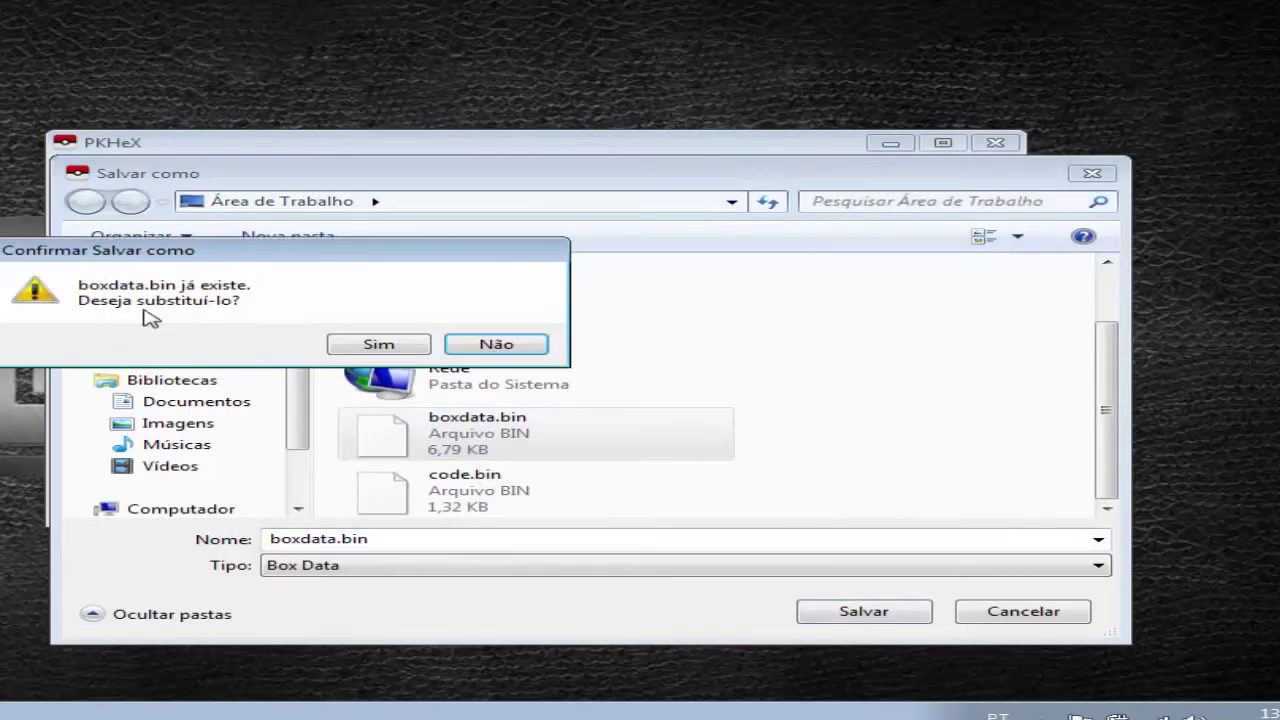